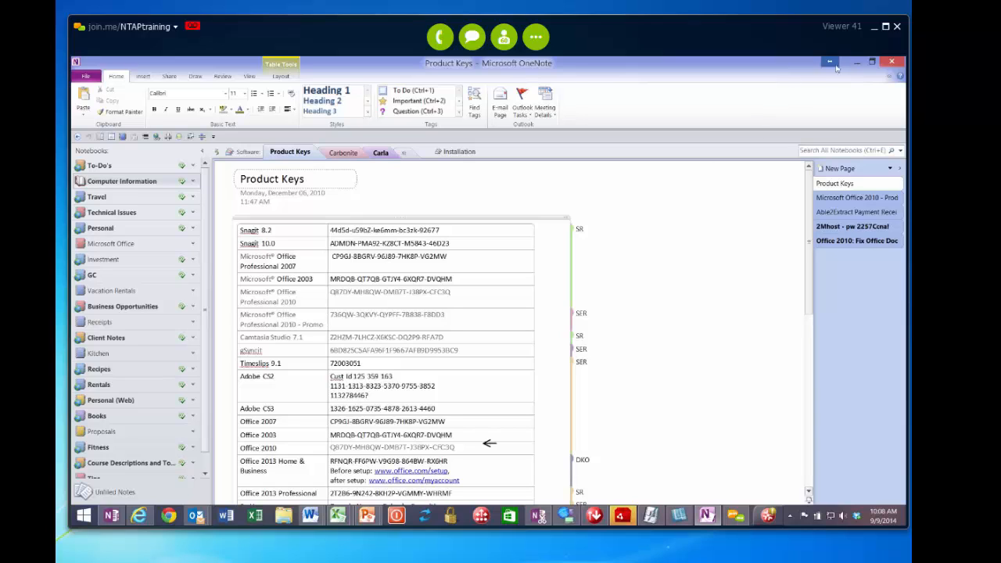
# Check the author initials beside the Product Keys table, and collapse and re-expand the notebook navigation bar
pyautogui.moveTo(581, 231)
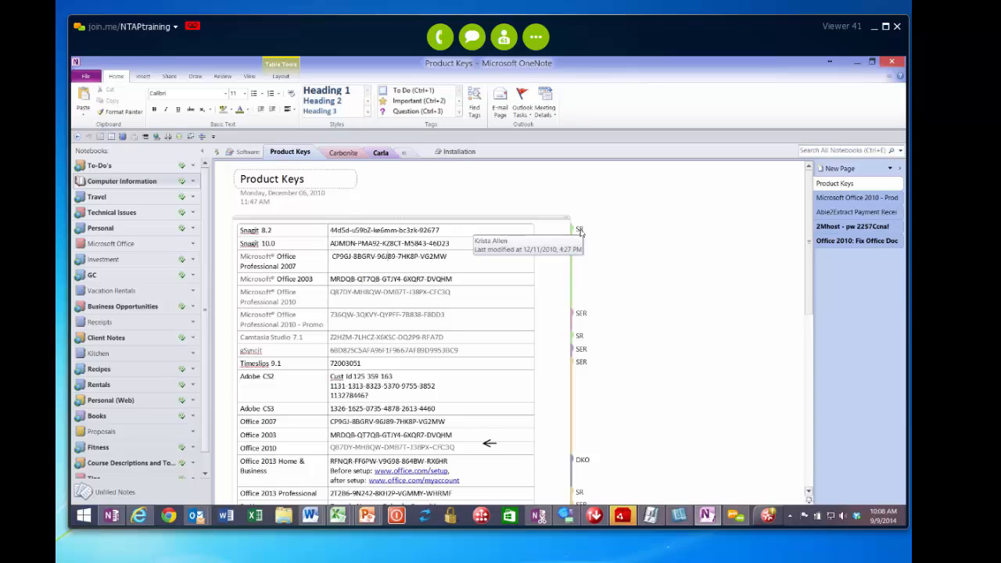
pyautogui.moveTo(584, 379)
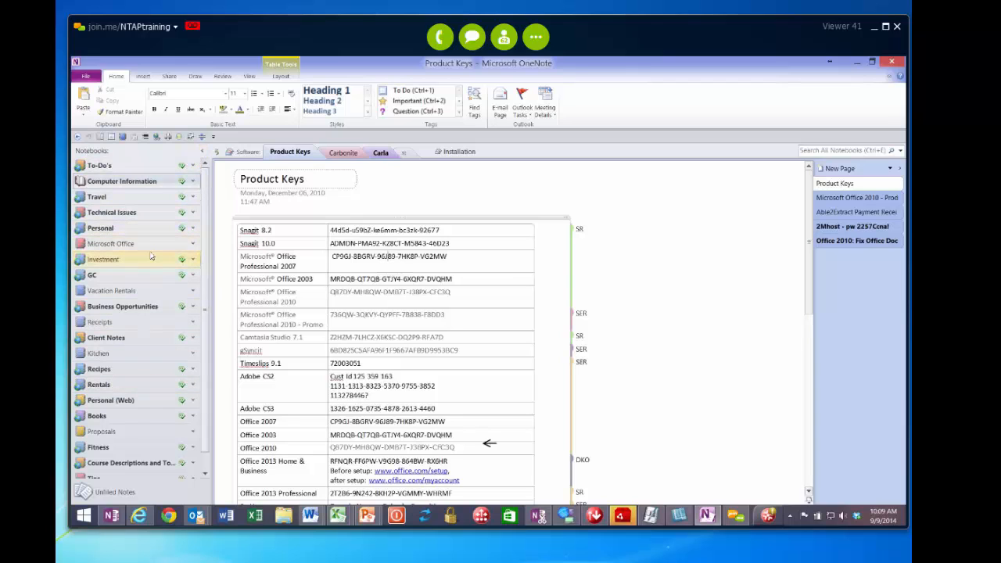
pyautogui.click(203, 156)
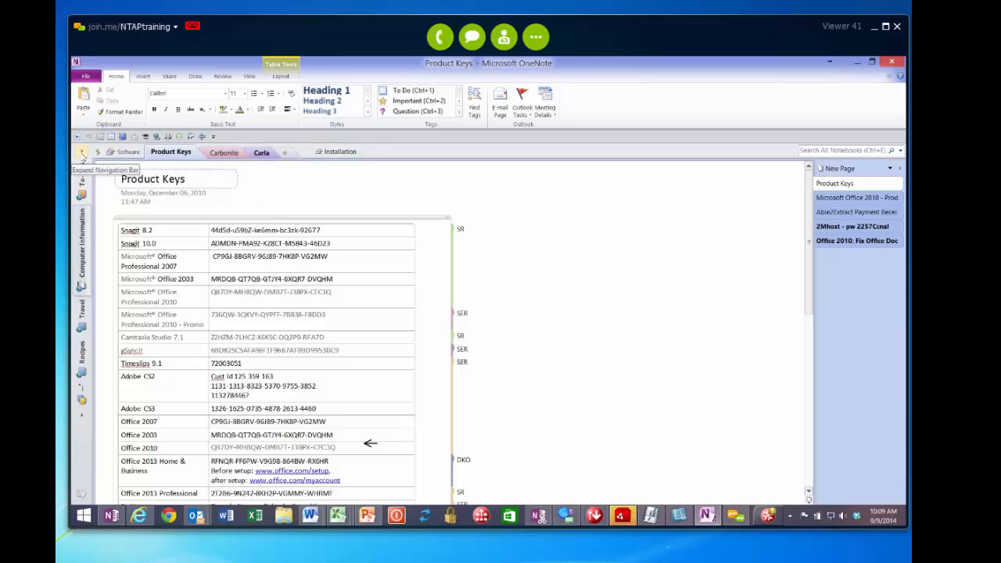
pyautogui.click(82, 156)
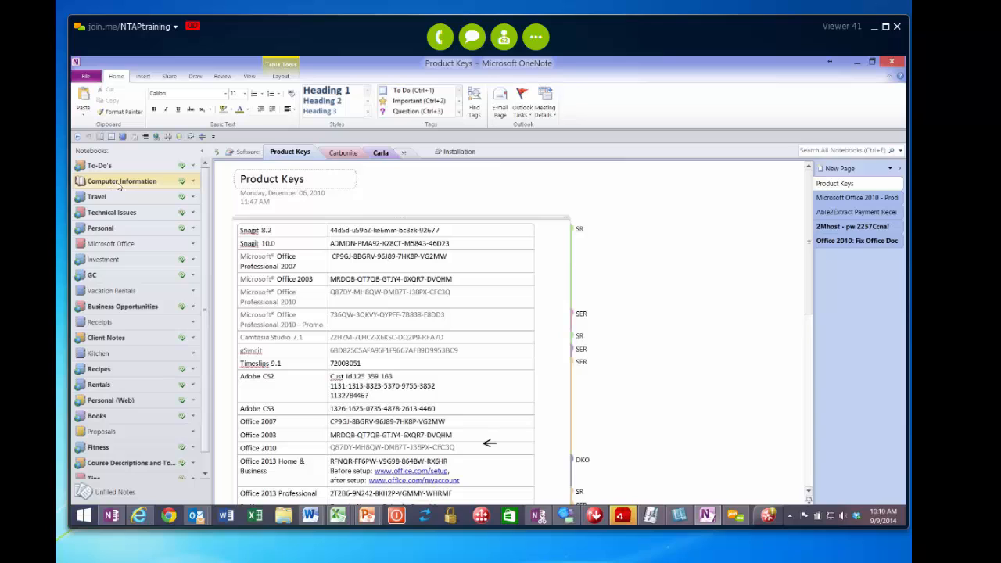
# Expand the Computer Information notebook to open its Lenovo section under Hardware, and widen the section's page list
pyautogui.click(194, 183)
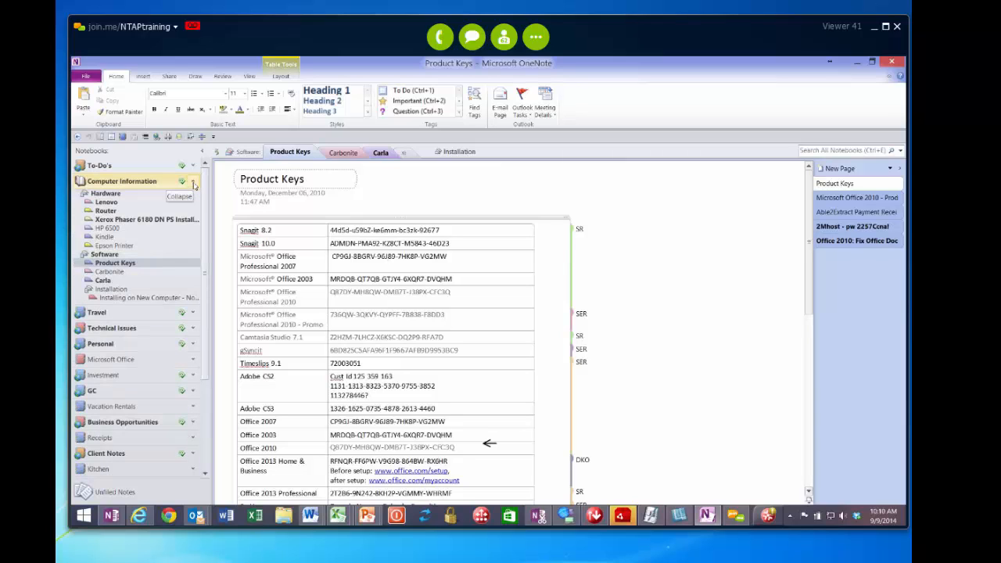
pyautogui.click(109, 203)
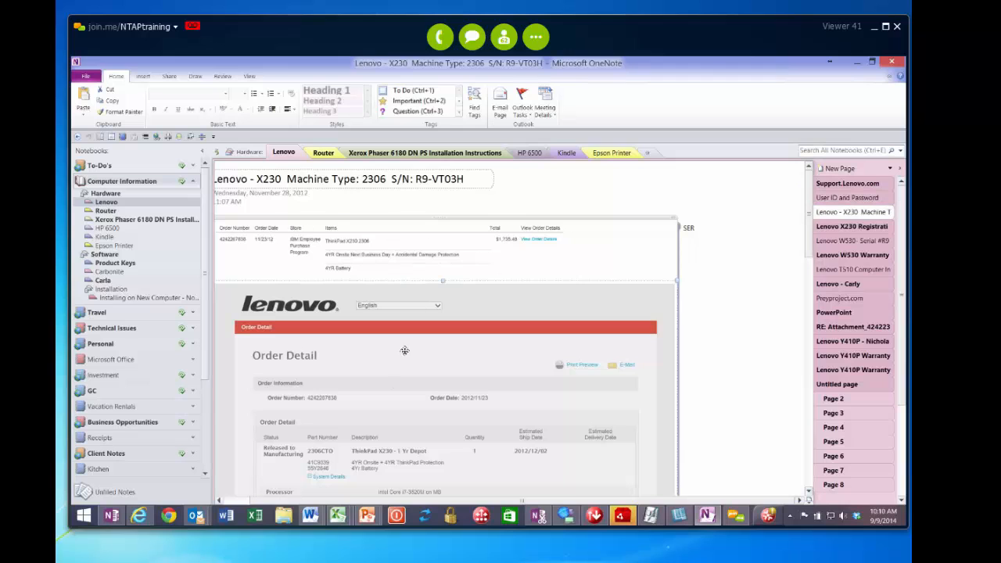
pyautogui.moveTo(287, 502); pyautogui.dragTo(260, 502)
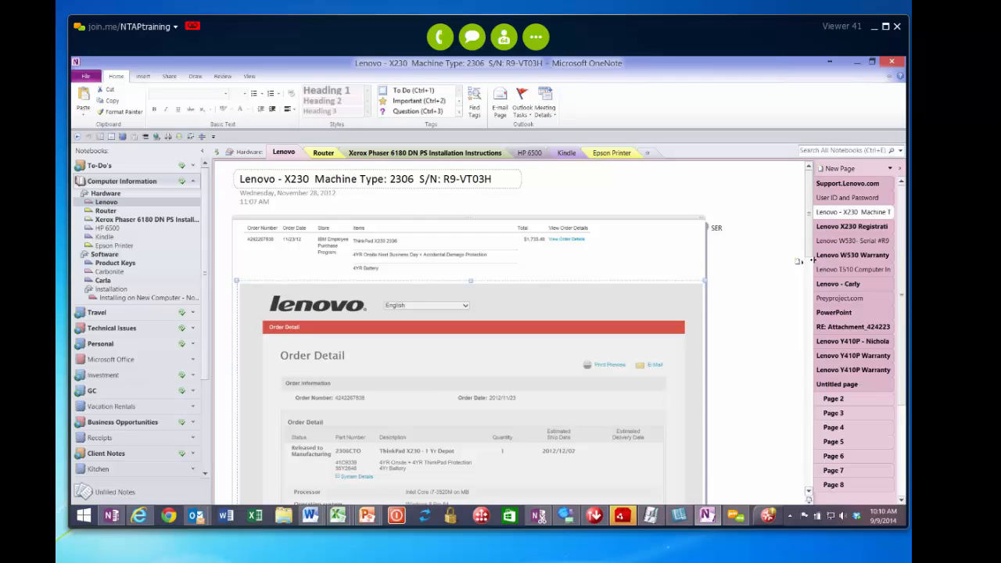
pyautogui.scroll(-3, 799, 261)
pyautogui.moveTo(810, 261); pyautogui.dragTo(774, 261)
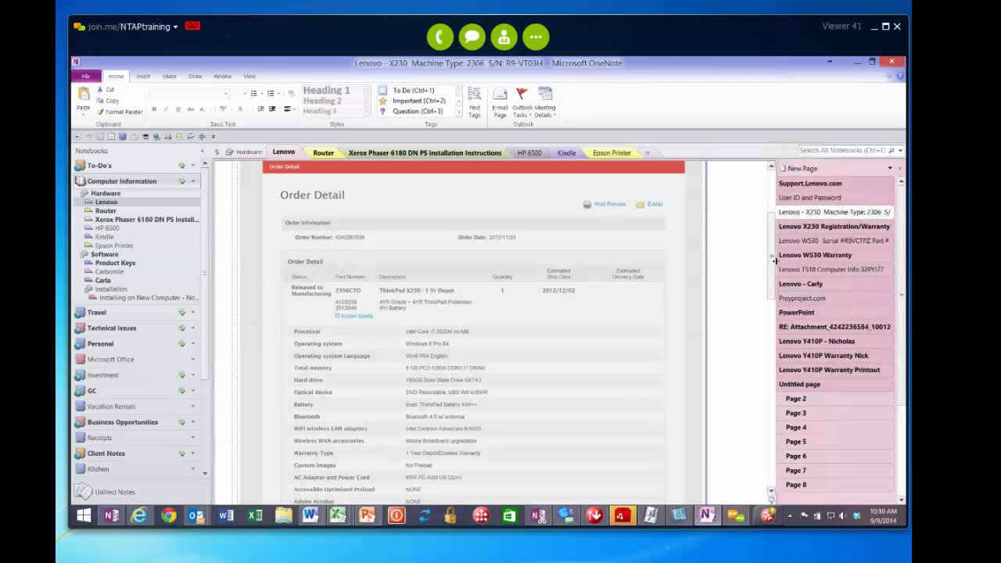
# Browse the Lenovo section's pages, including Lenovo W530 Warranty, Preyproject.com, PowerPoint and the saved e-mail with the spreadsheet attachment
pyautogui.click(798, 213)
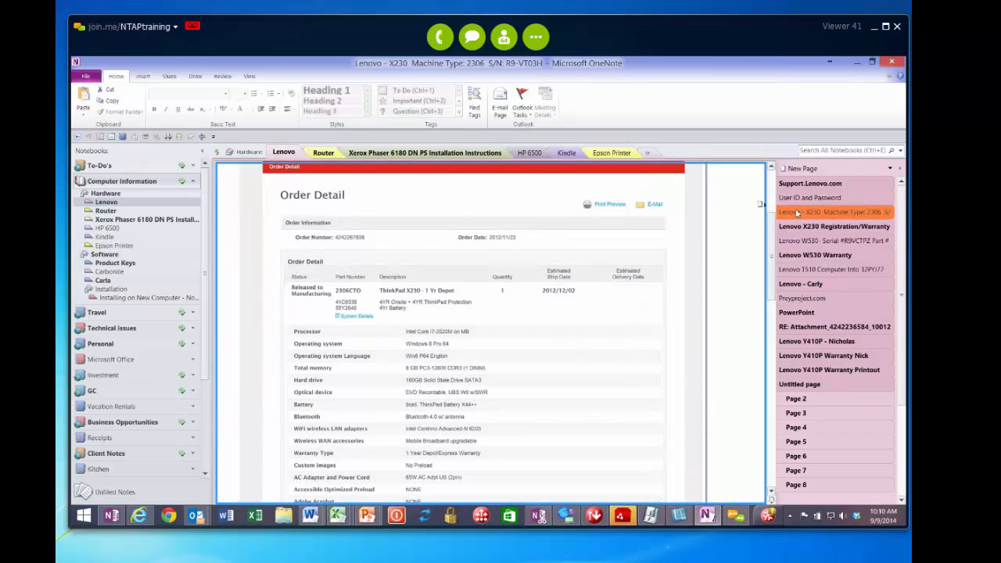
pyautogui.click(801, 255)
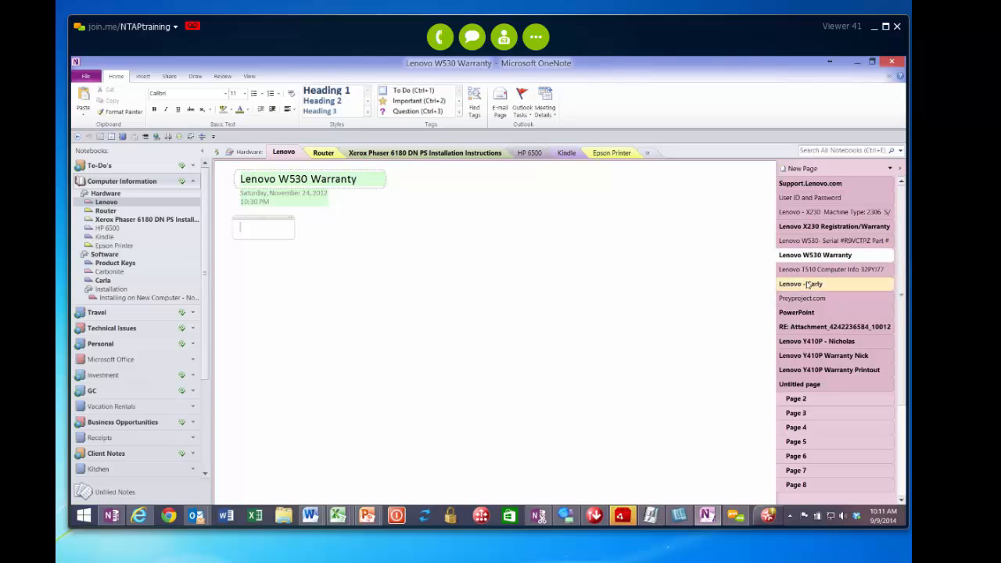
pyautogui.click(808, 284)
pyautogui.click(806, 298)
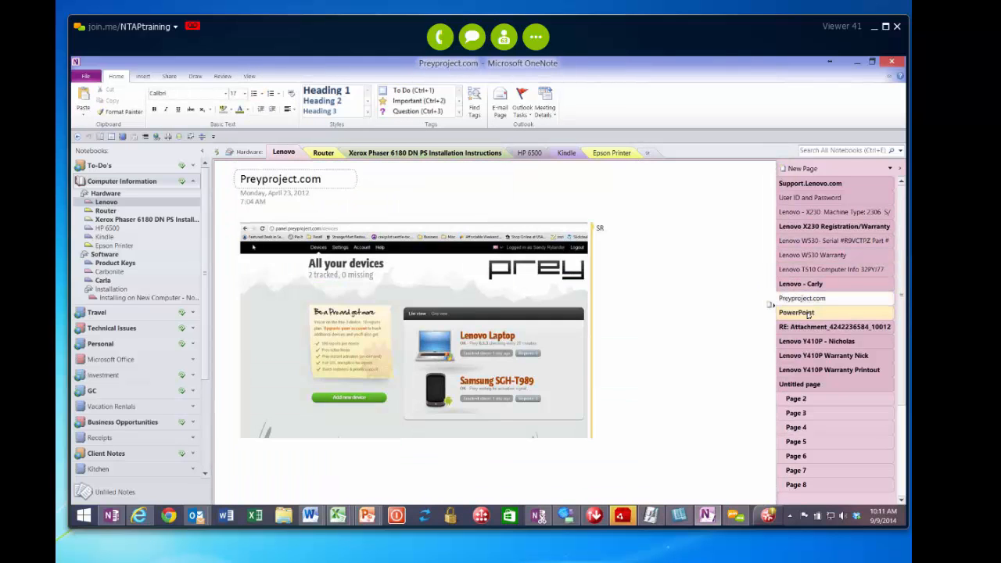
pyautogui.click(808, 312)
pyautogui.click(809, 327)
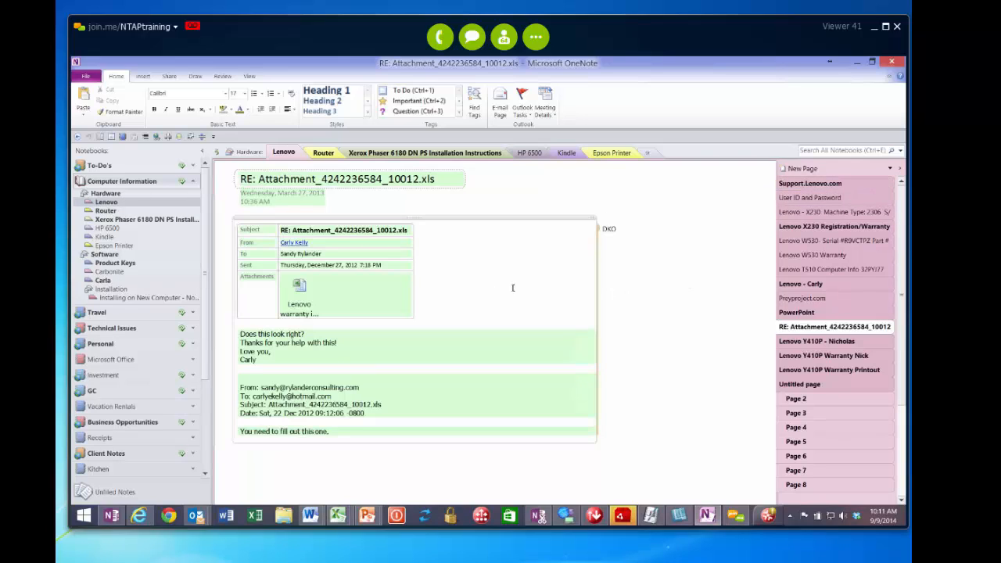
# Expand the Travel notebook and view its Activities, Hawaii 2015 and Caribbean 2015 sections
pyautogui.click(194, 314)
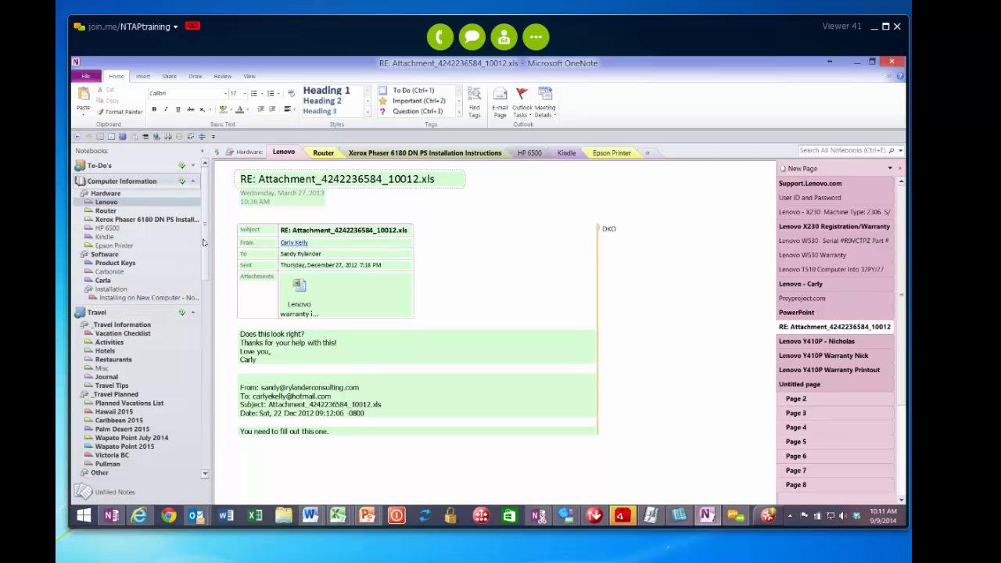
pyautogui.scroll(-3, 197, 277)
pyautogui.scroll(-1, 197, 278)
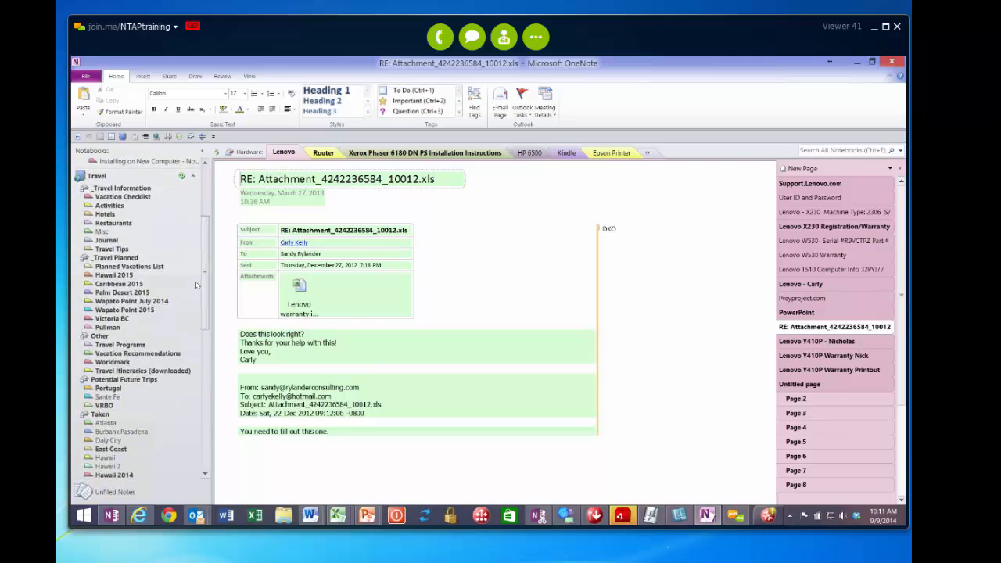
pyautogui.click(108, 202)
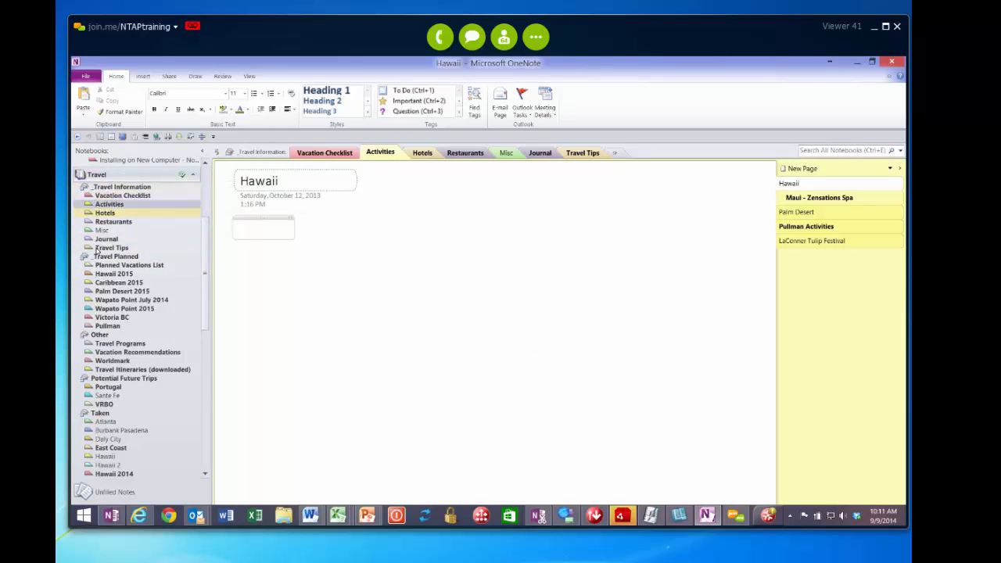
pyautogui.click(110, 273)
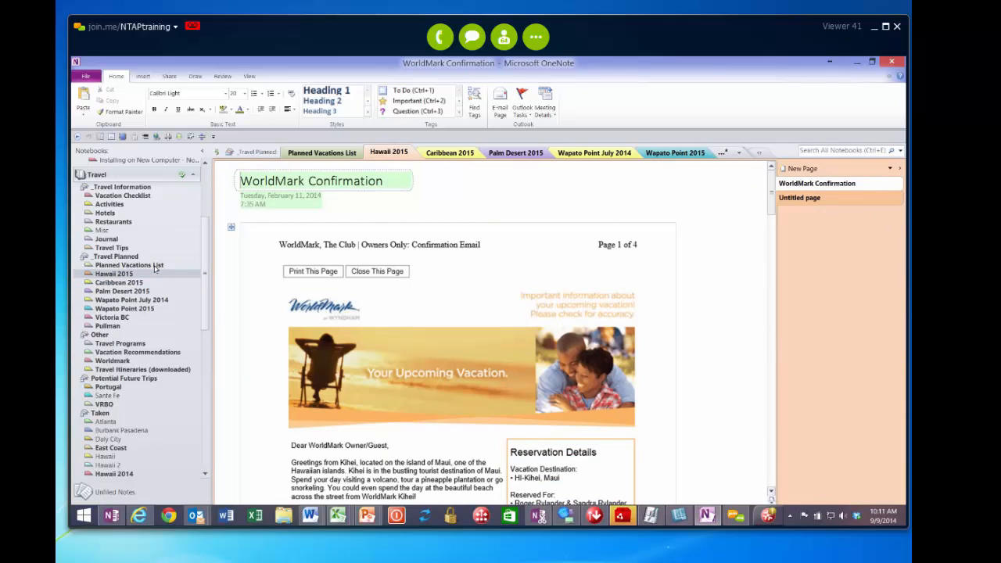
pyautogui.click(115, 284)
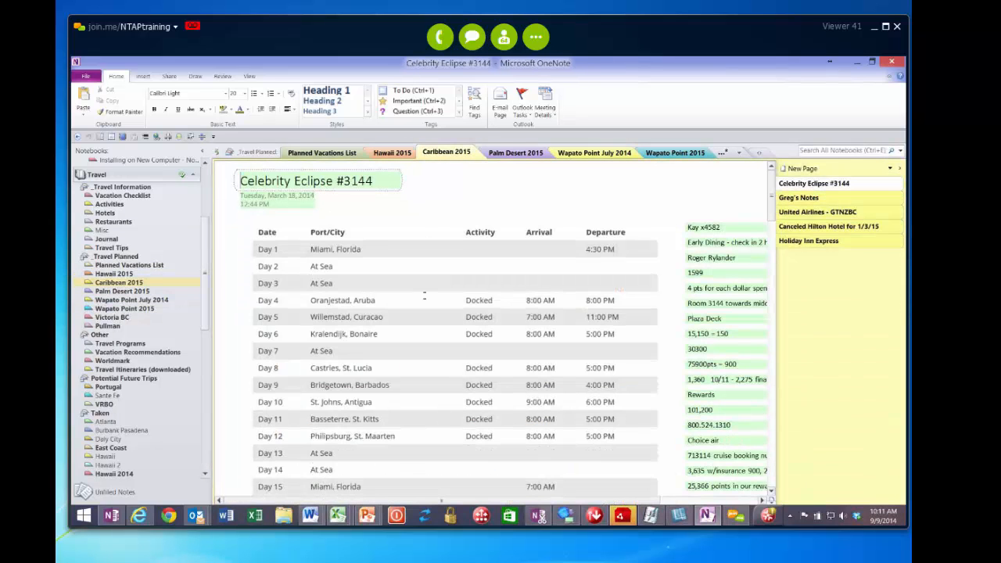
# Look through the Caribbean 2015 pages for the cruise, travel notes, United Airlines and Holiday Inn Express, highlighting the airline confirmation code in its page title
pyautogui.click(811, 186)
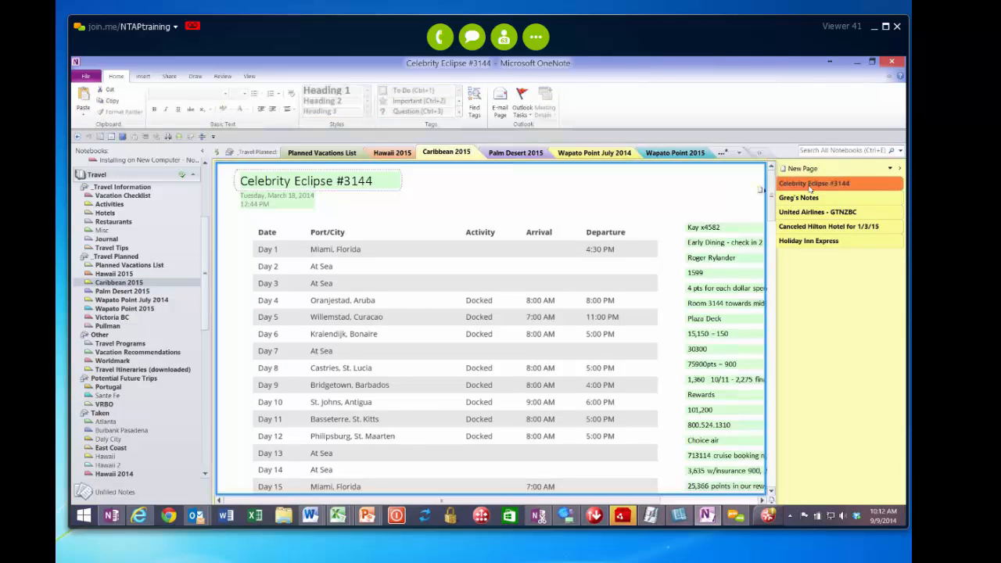
pyautogui.click(809, 198)
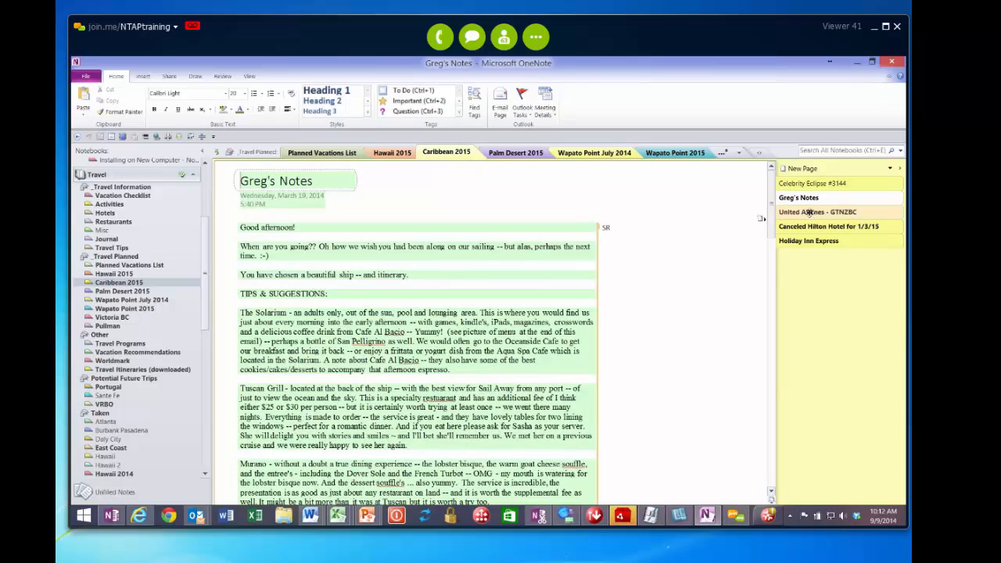
pyautogui.click(813, 214)
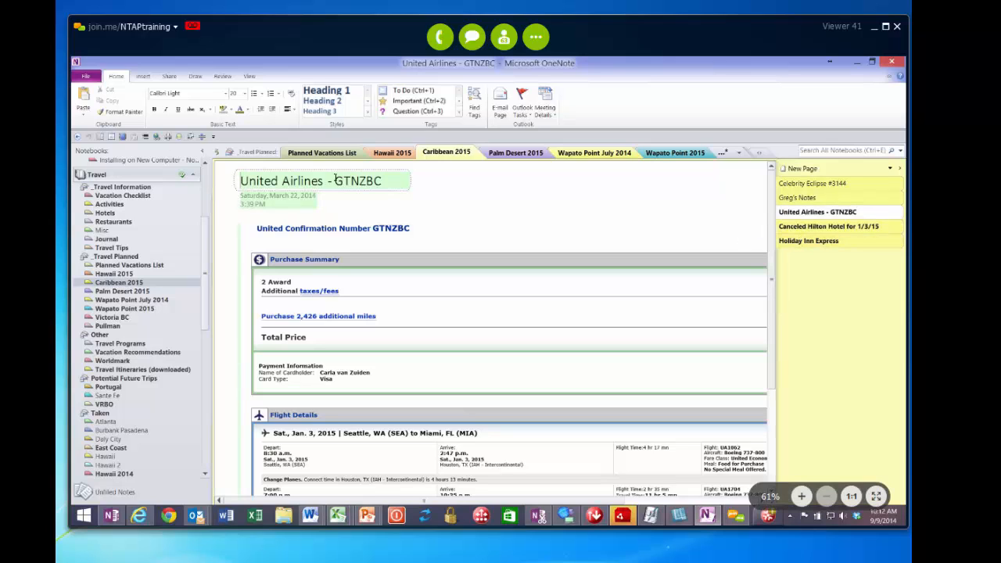
pyautogui.moveTo(335, 181); pyautogui.dragTo(382, 181)
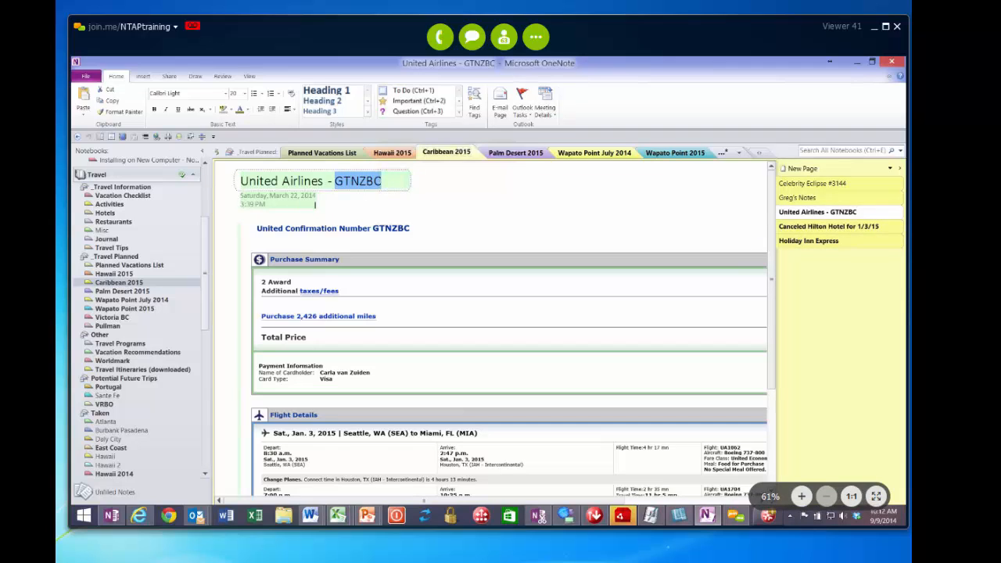
pyautogui.click(808, 242)
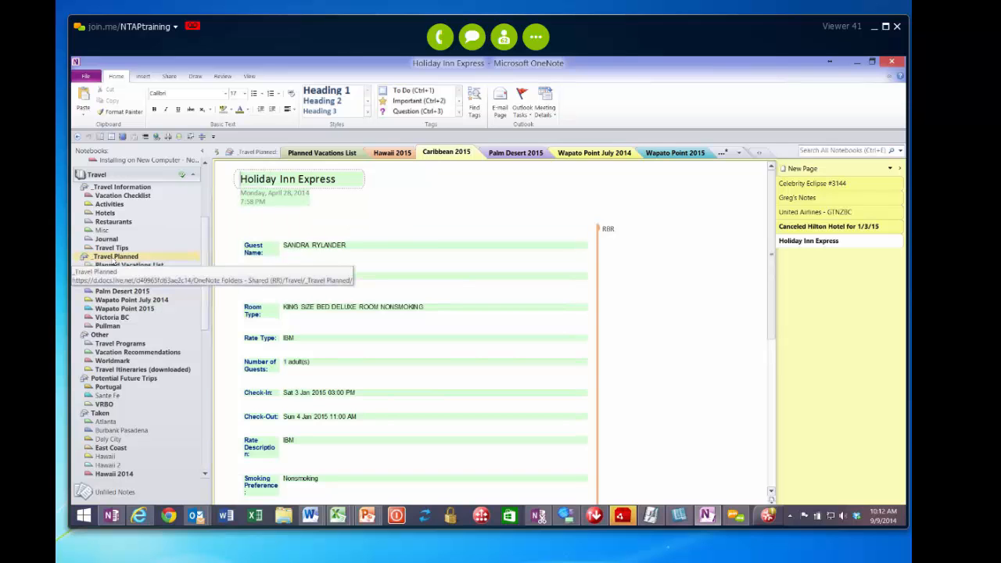
# Review the Vacation Checklist, Activities and Restaurants sections under _Travel Information, including the Astoria restaurant page
pyautogui.click(115, 265)
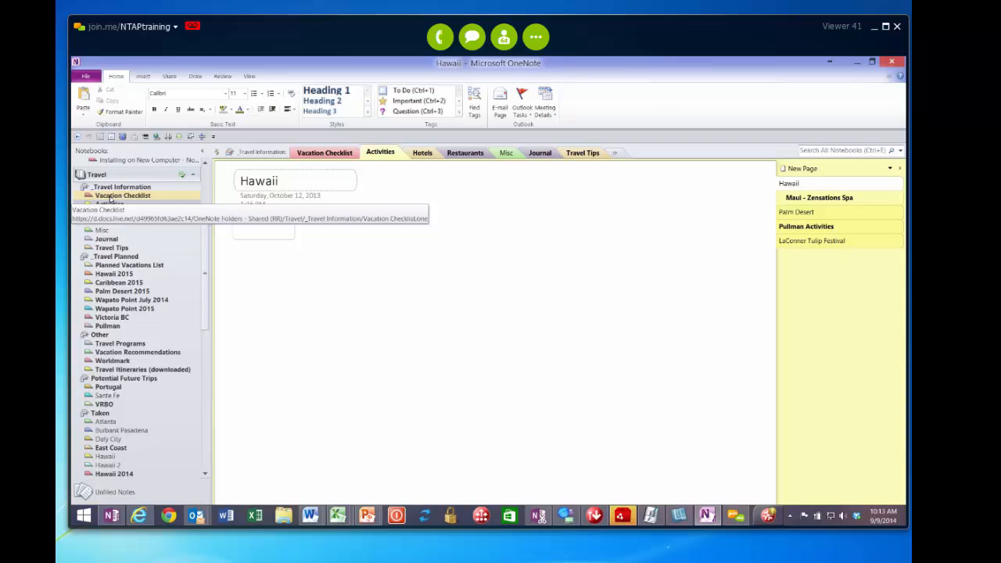
pyautogui.click(109, 198)
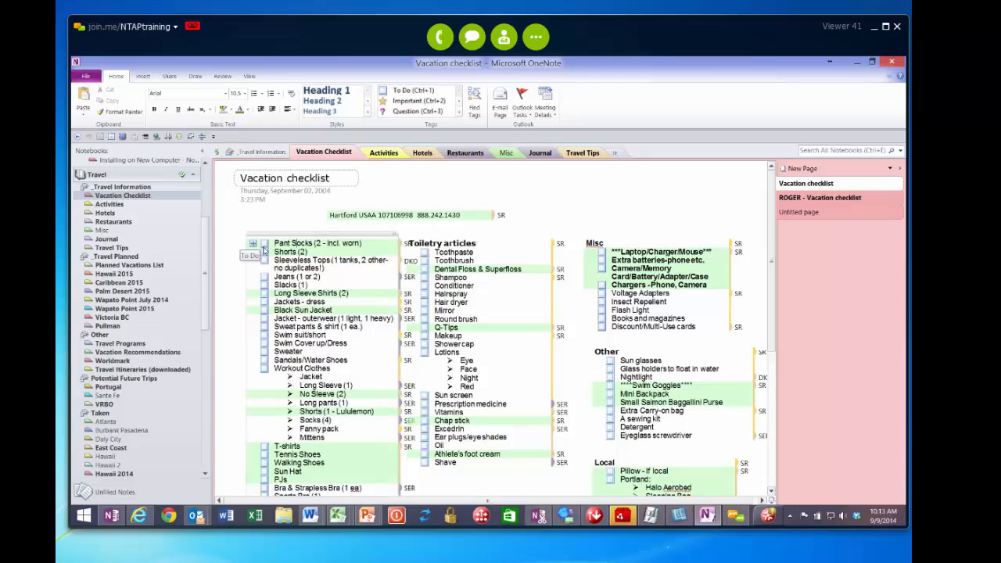
pyautogui.scroll(-5, 493, 329)
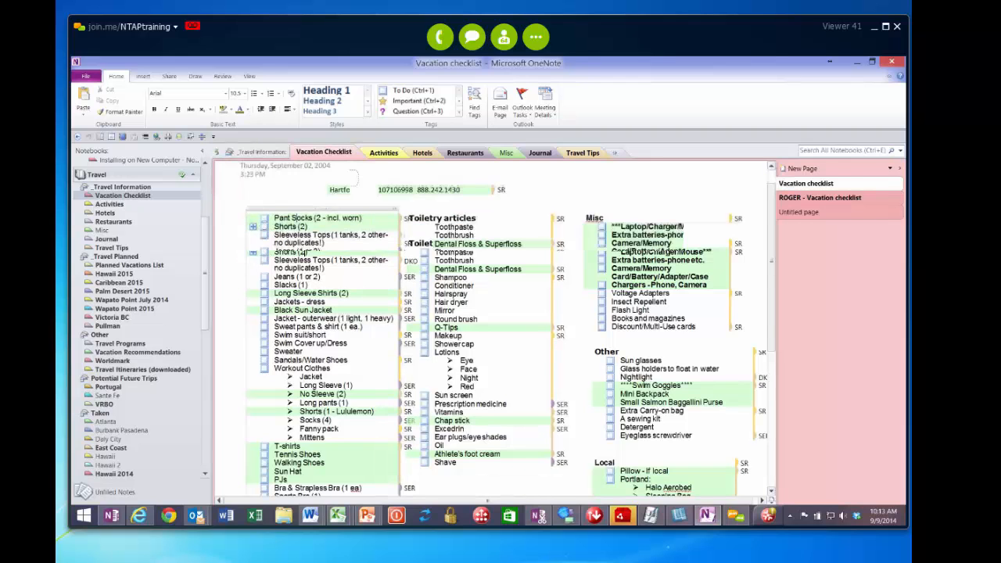
pyautogui.click(100, 204)
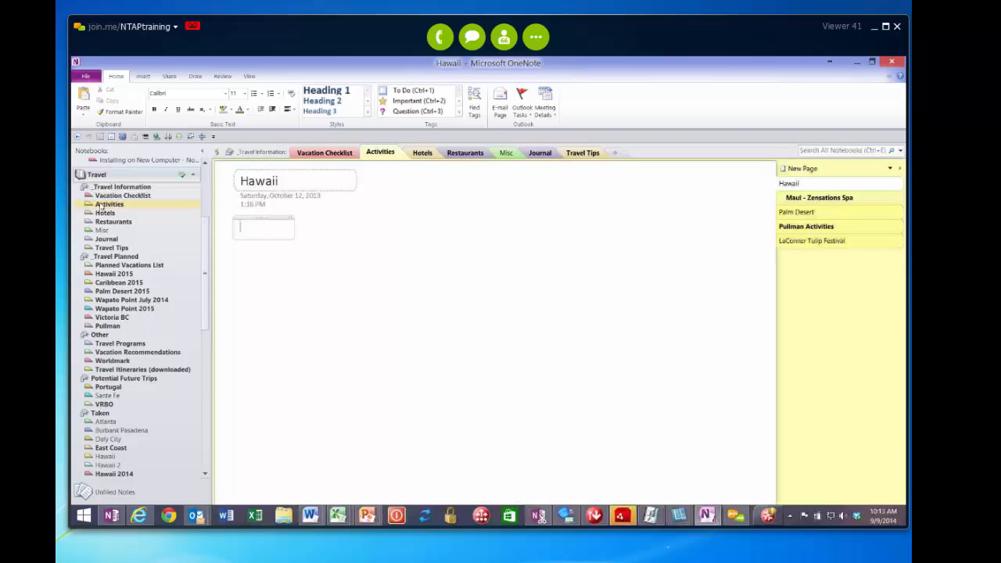
pyautogui.click(102, 223)
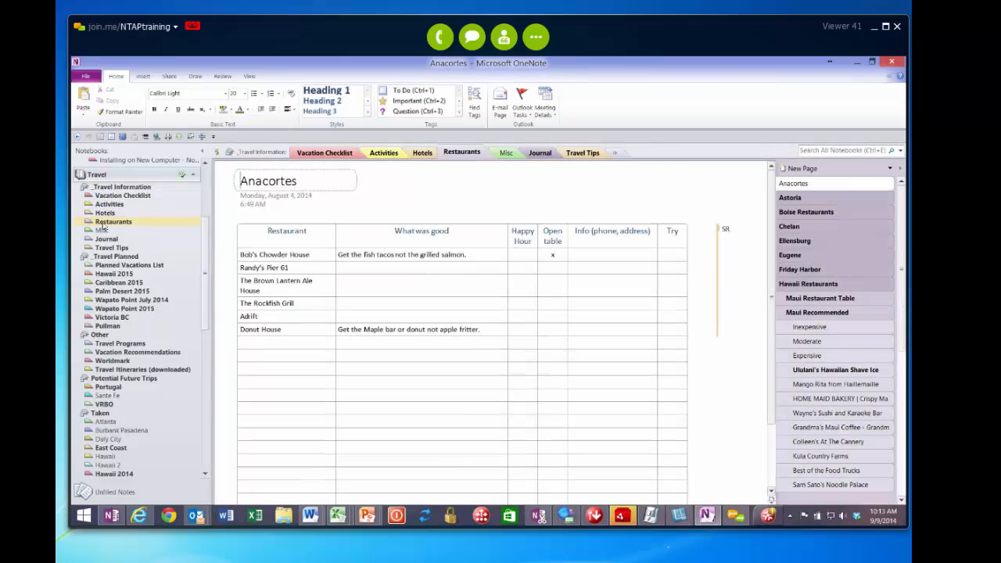
pyautogui.click(811, 202)
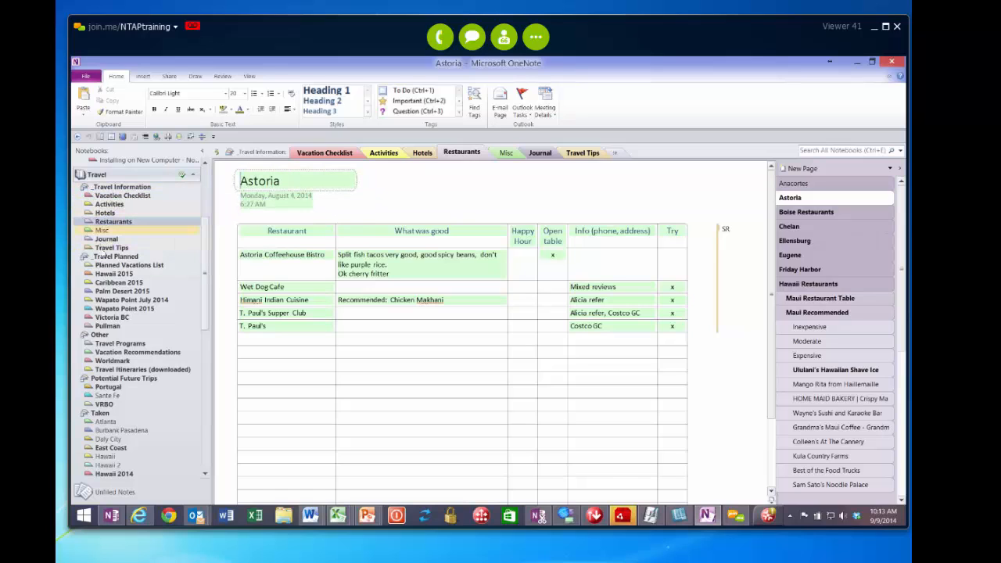
# View the Planned Vacations List under _Travel Planned and the Taken group of past trips
pyautogui.click(107, 265)
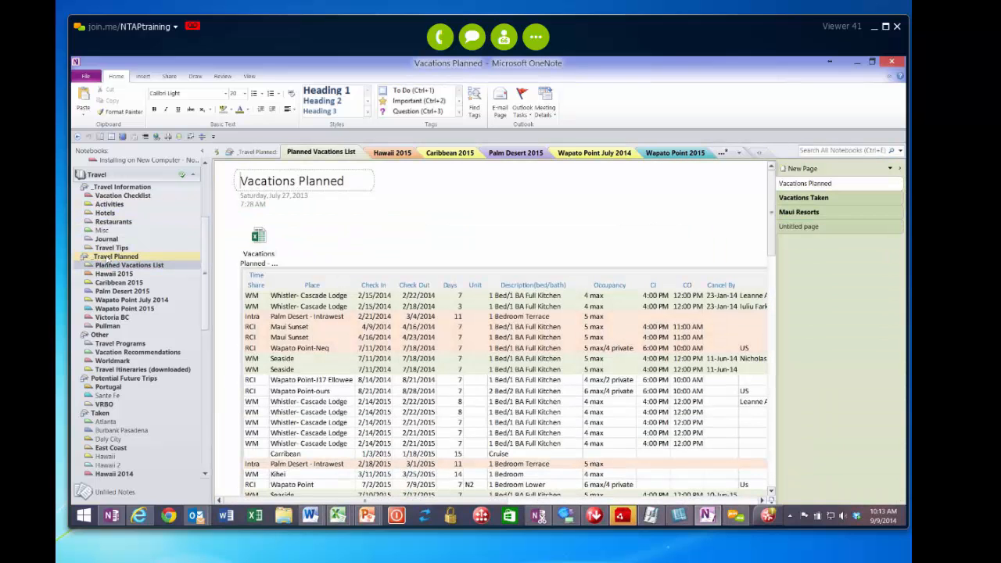
pyautogui.scroll(-1, 106, 265)
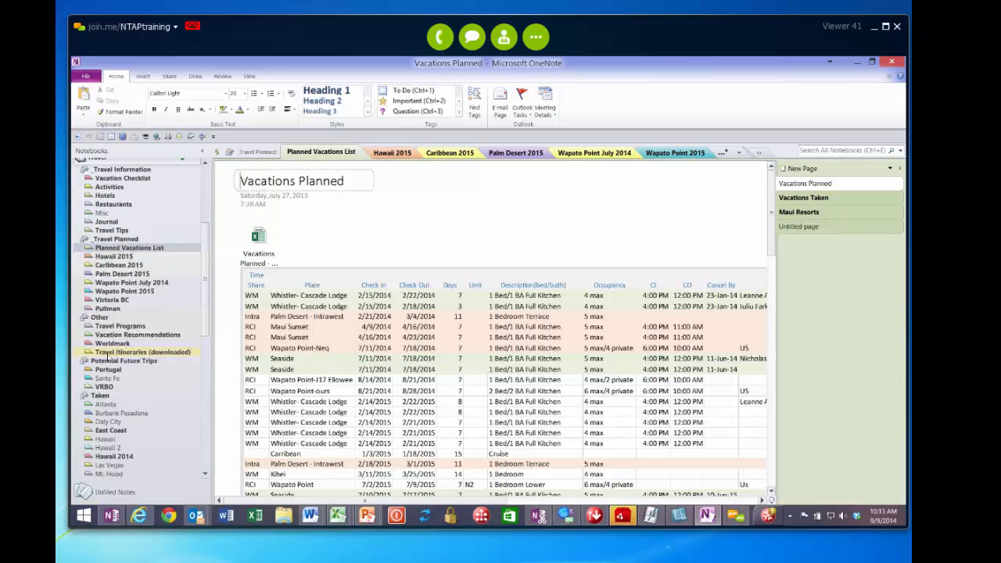
pyautogui.click(102, 396)
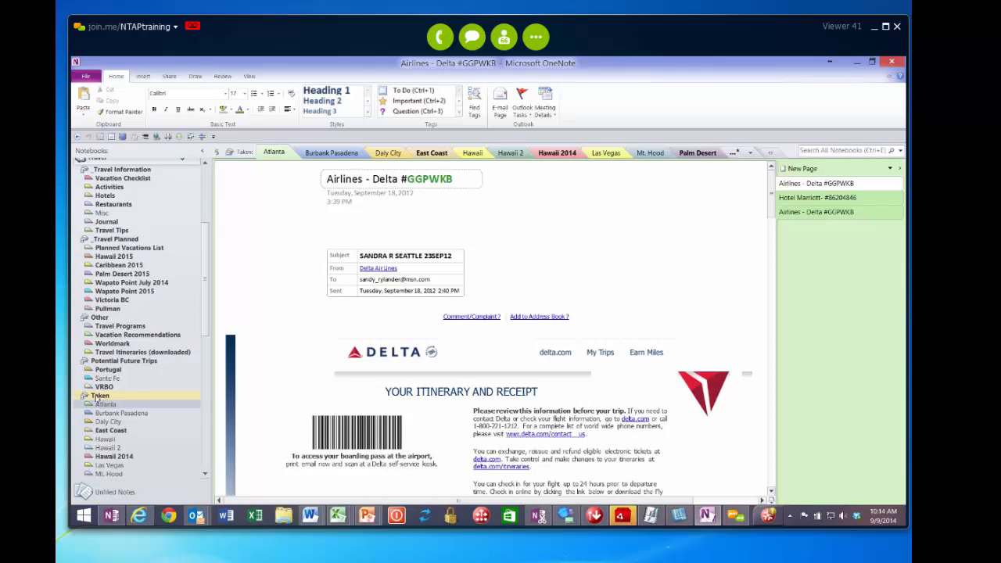
# Open the Personal notebook at its page on resetting the garage door opener
pyautogui.moveTo(205, 291); pyautogui.dragTo(208, 231)
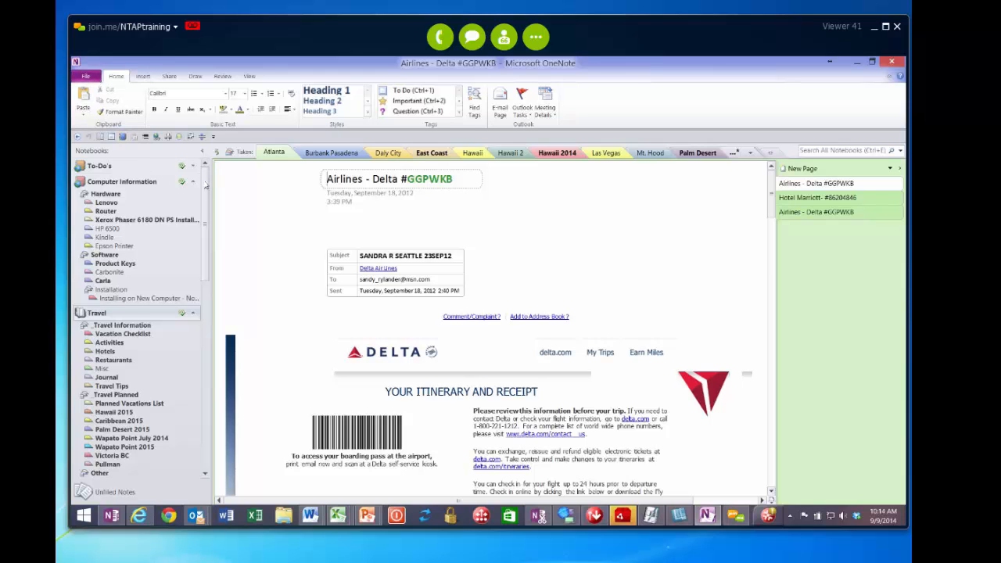
pyautogui.scroll(-15, 199, 352)
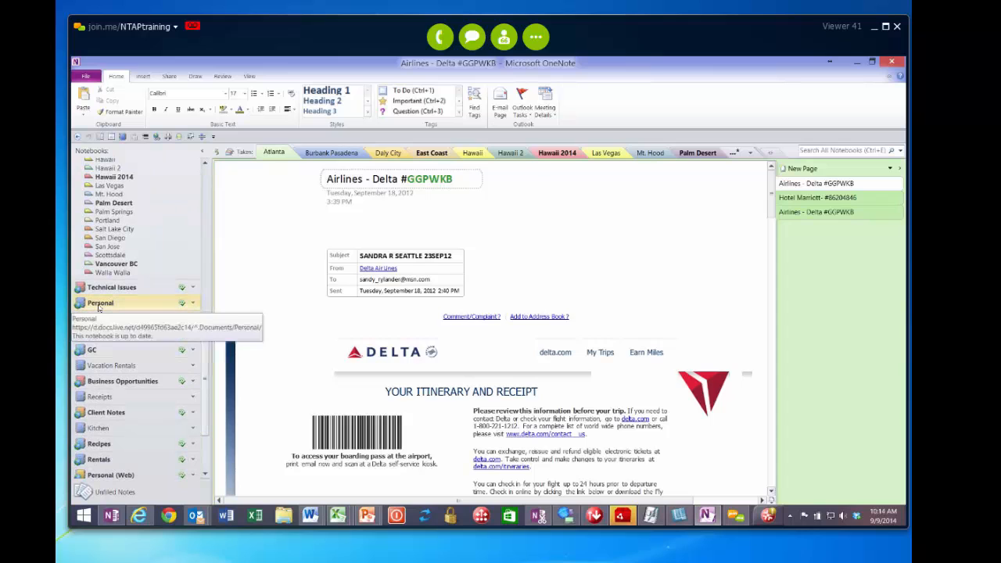
pyautogui.click(100, 304)
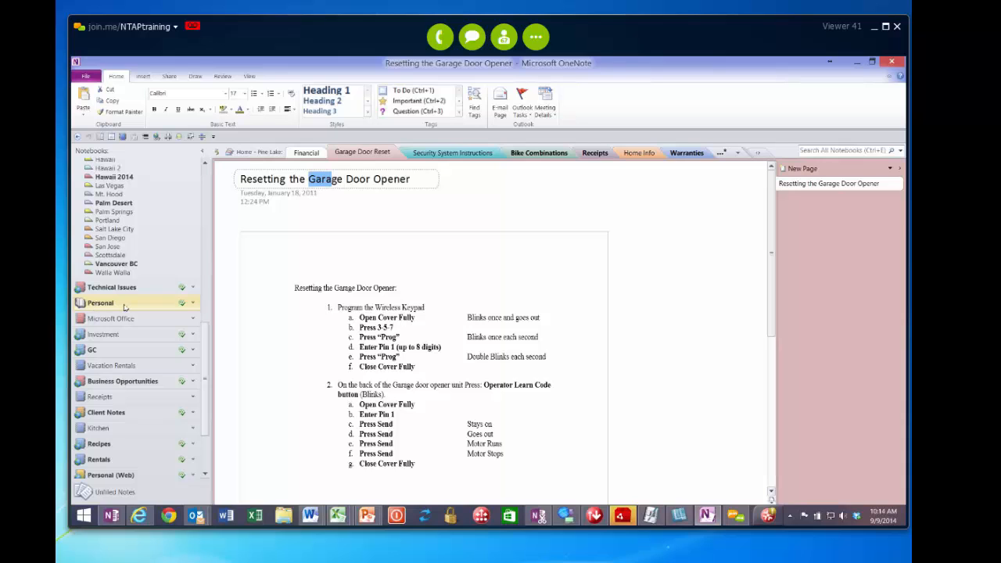
pyautogui.scroll(1, 123, 308)
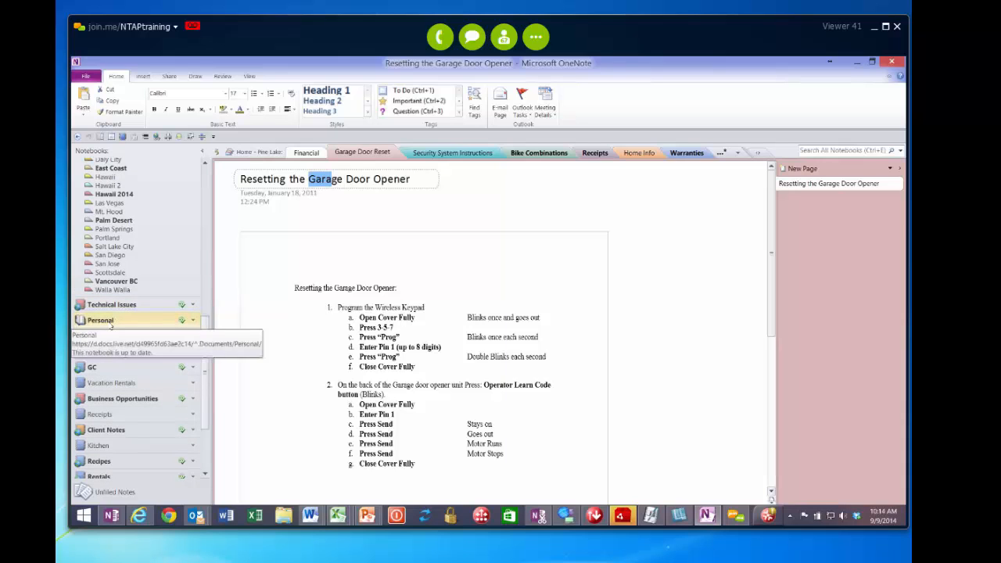
# Examine the New Notebook storage options and the personal and shared web location folders, including Personal
pyautogui.scroll(20, 107, 299)
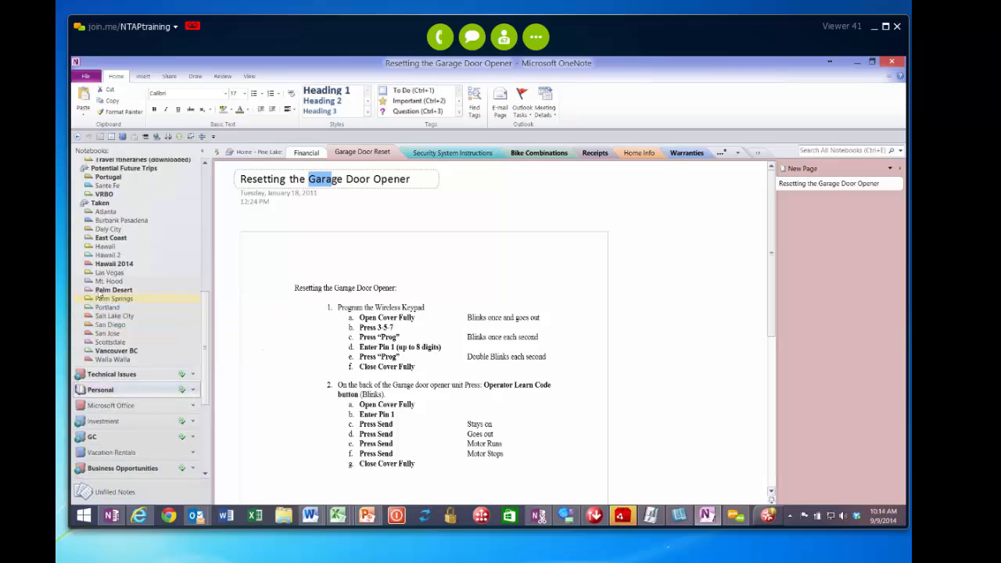
pyautogui.scroll(3, 106, 285)
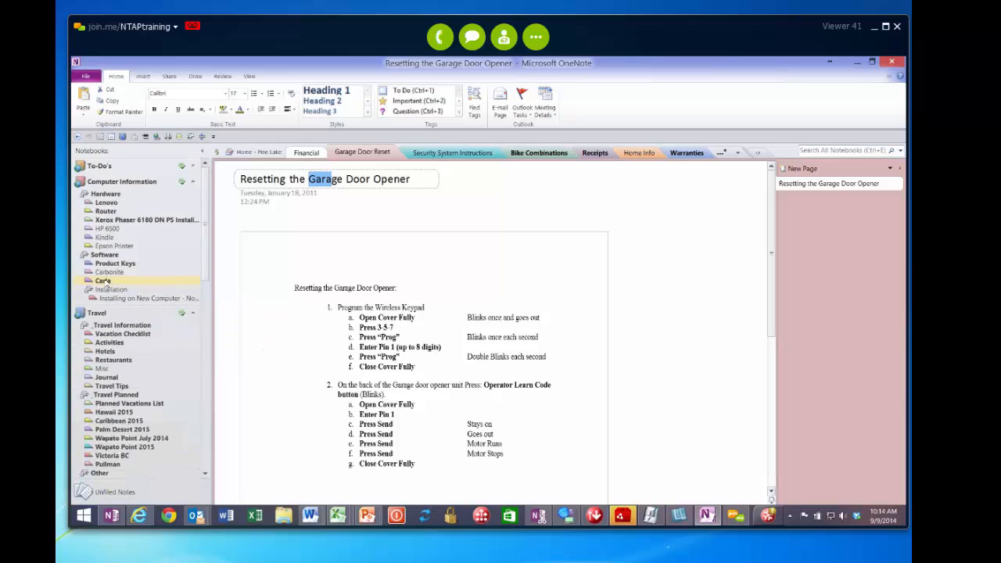
pyautogui.click(85, 77)
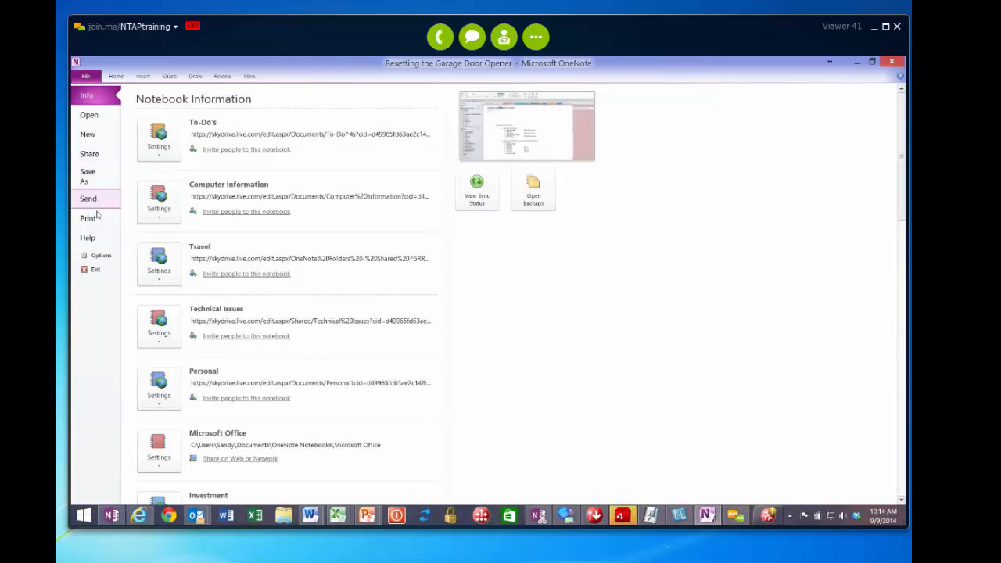
pyautogui.click(89, 136)
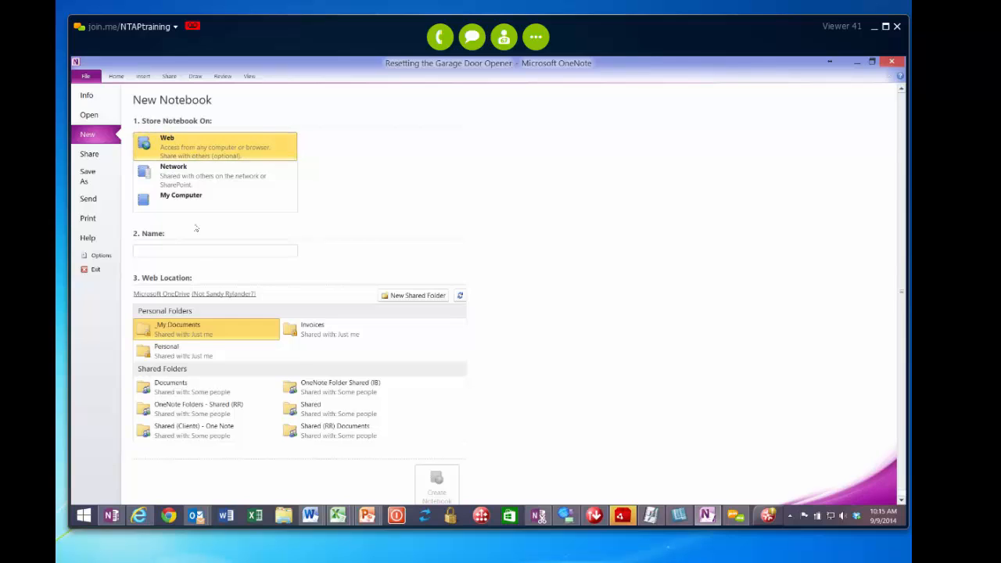
pyautogui.click(210, 322)
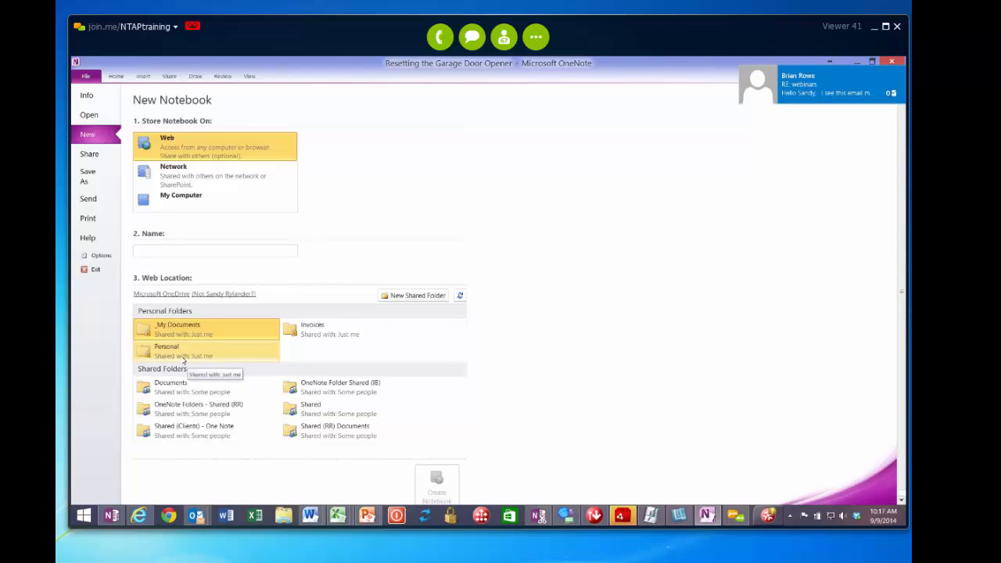
pyautogui.click(183, 360)
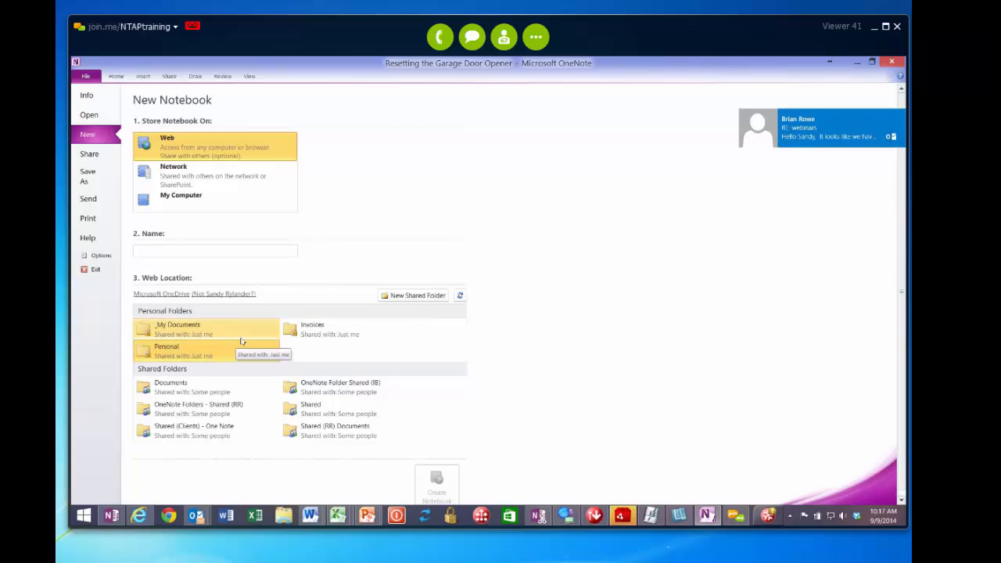
pyautogui.click(827, 140)
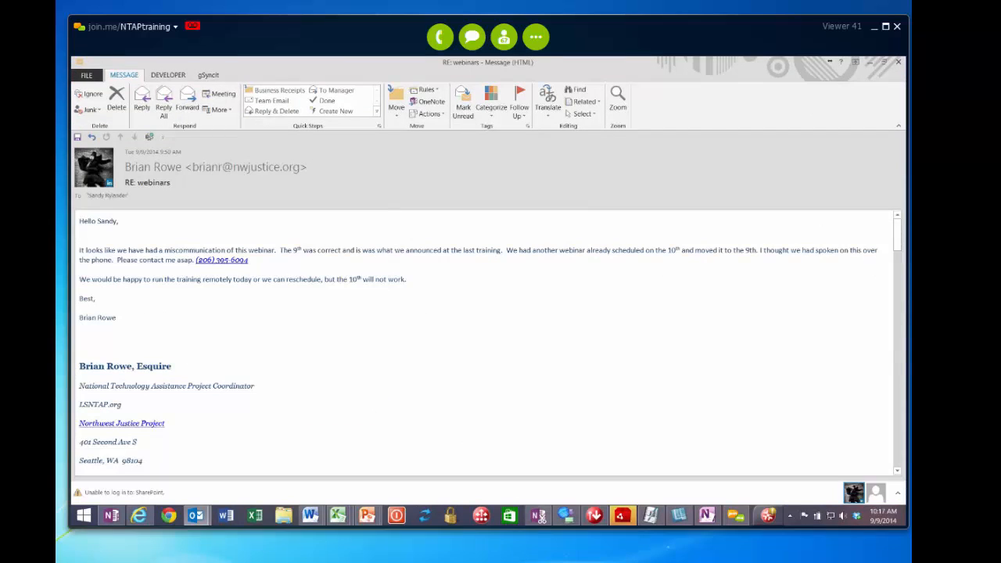
pyautogui.click(898, 61)
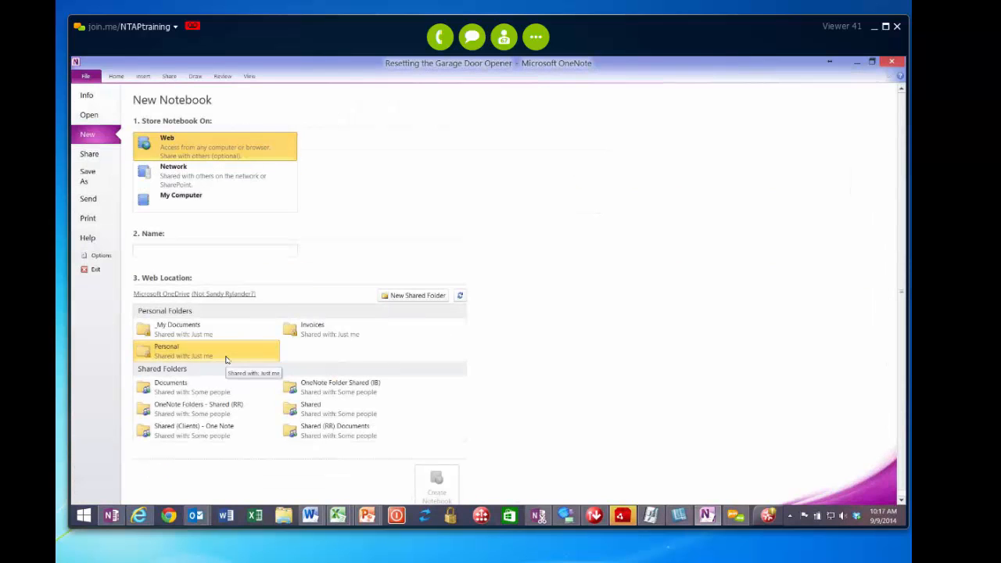
pyautogui.click(154, 251)
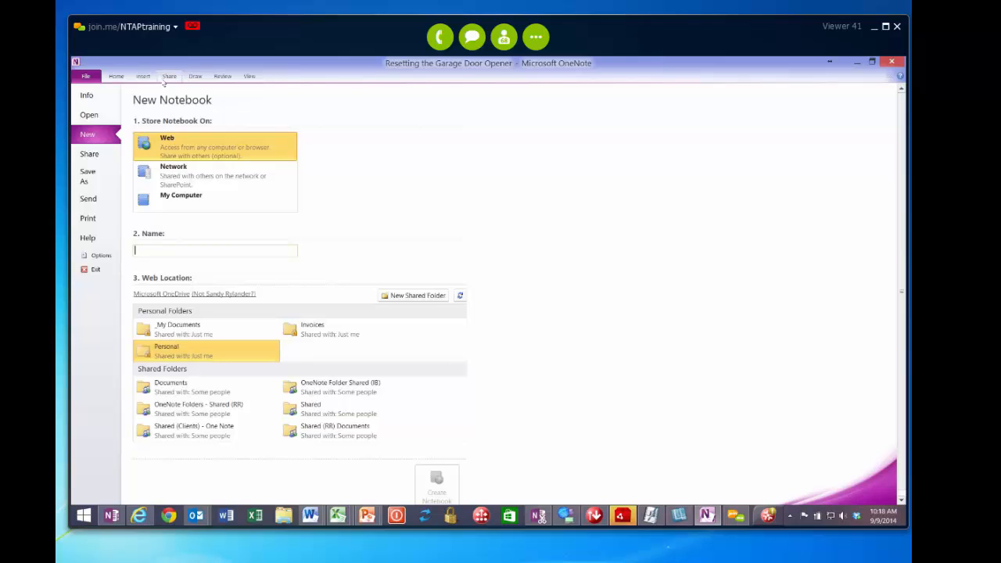
pyautogui.click(116, 76)
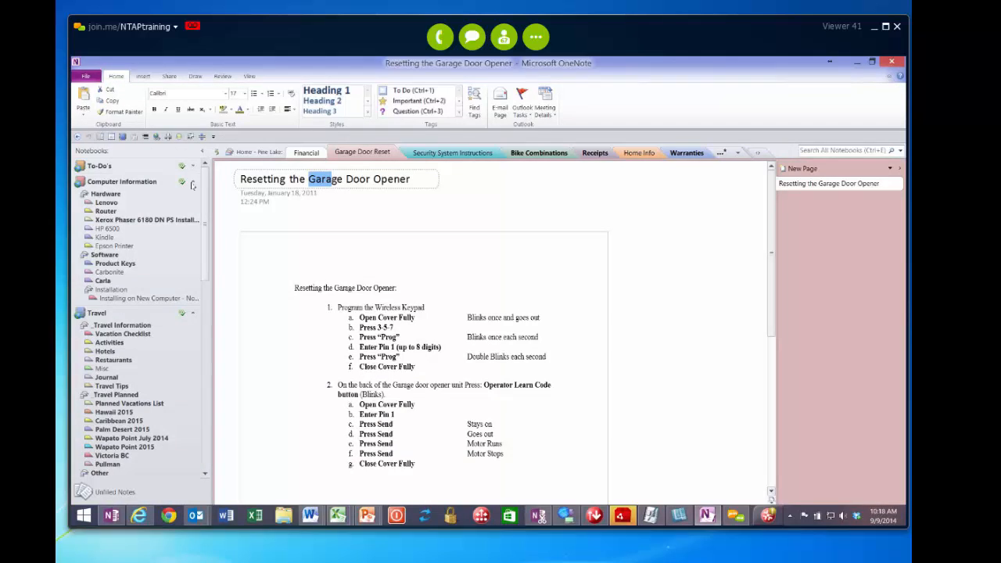
# Create a web notebook named NJP in the Personal folder, without e-mailing anyone a link
pyautogui.click(87, 76)
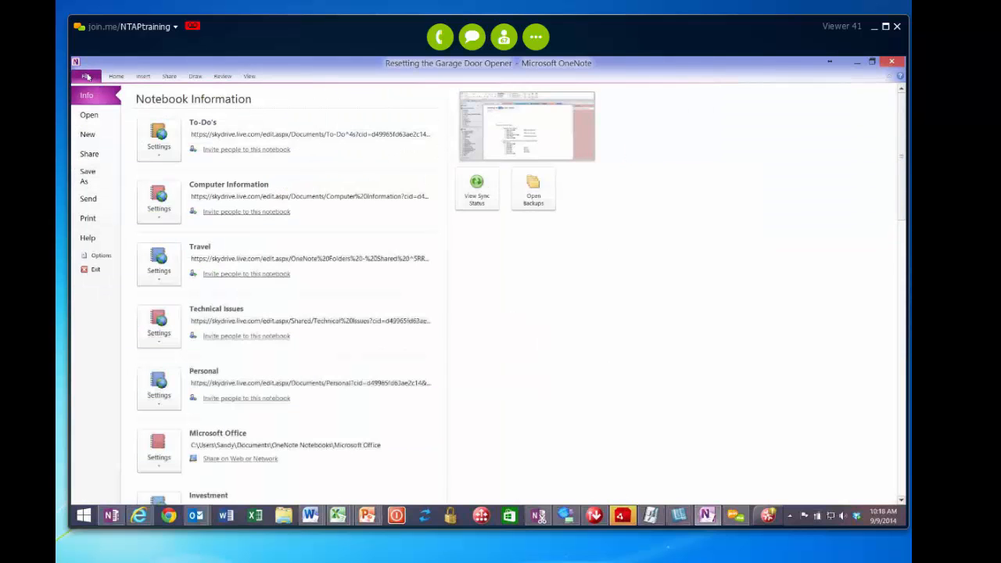
pyautogui.click(89, 136)
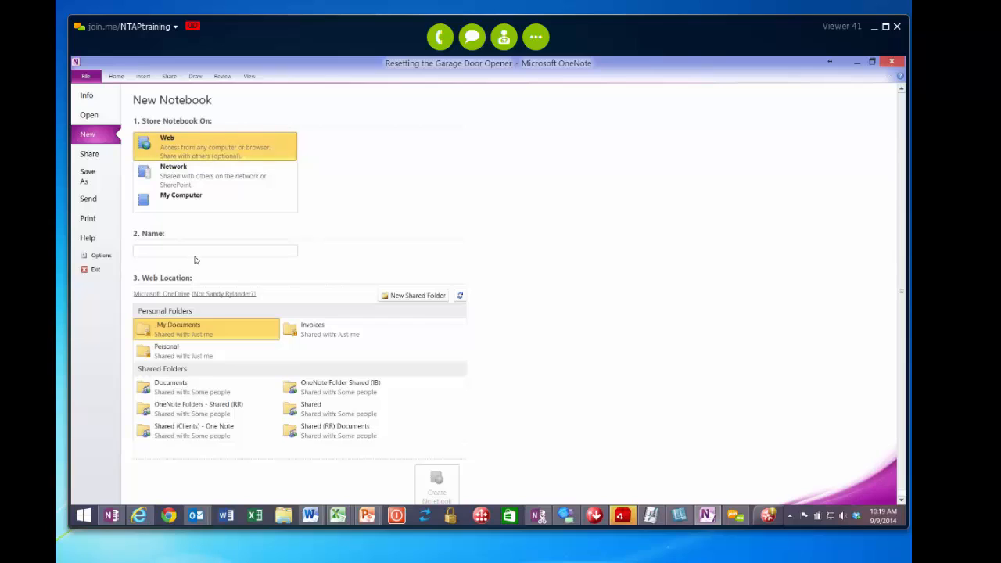
pyautogui.write('NJP')
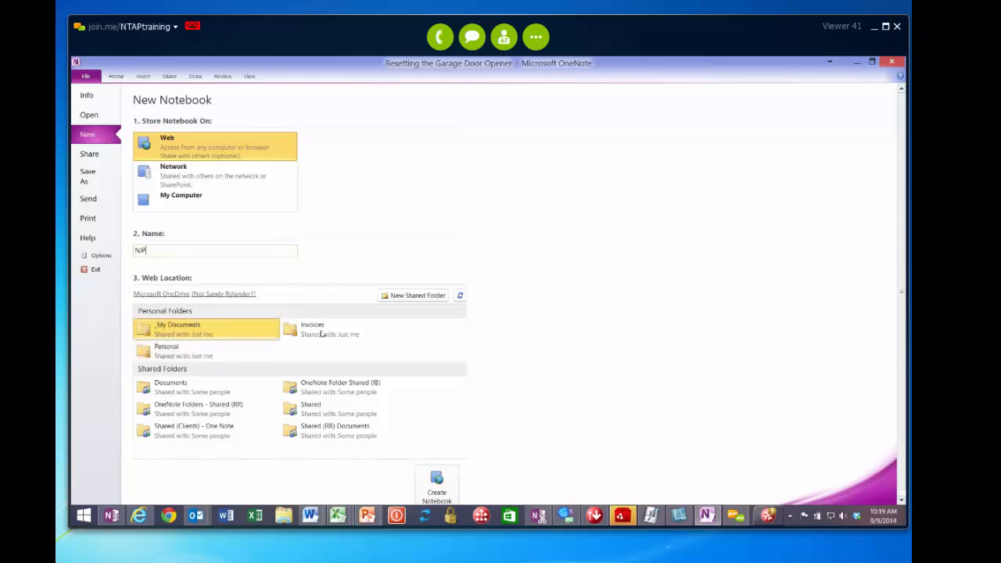
pyautogui.click(165, 357)
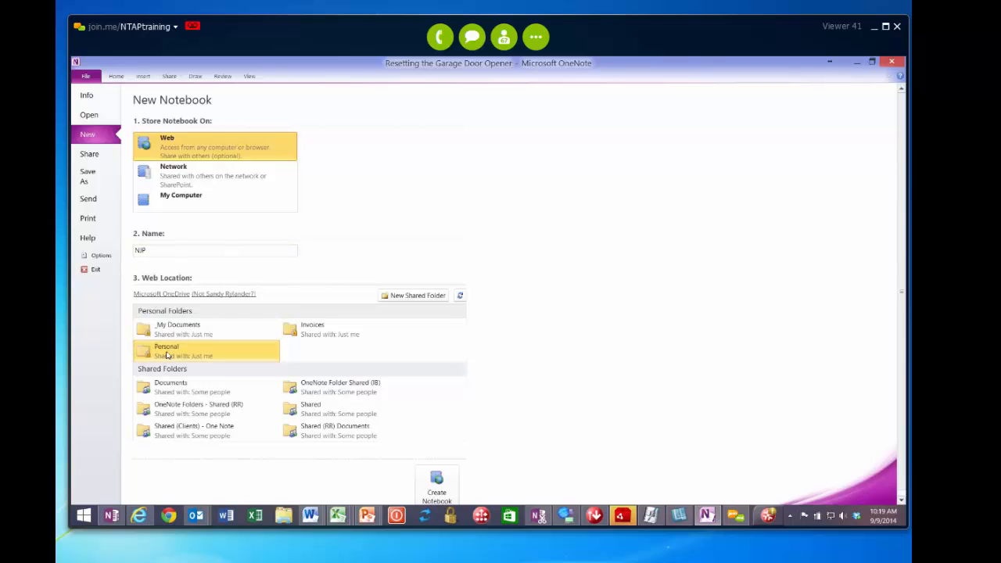
pyautogui.click(440, 483)
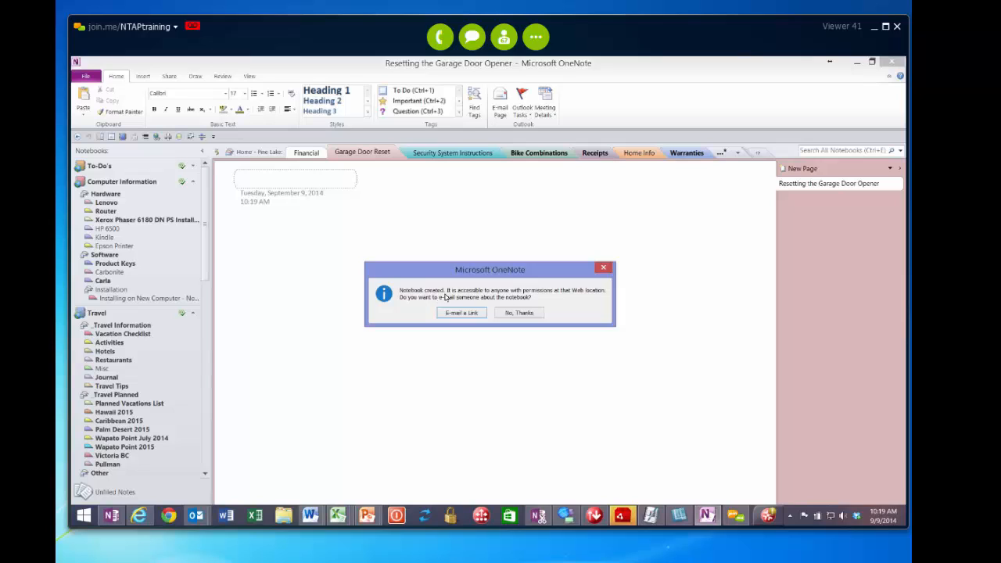
pyautogui.click(509, 313)
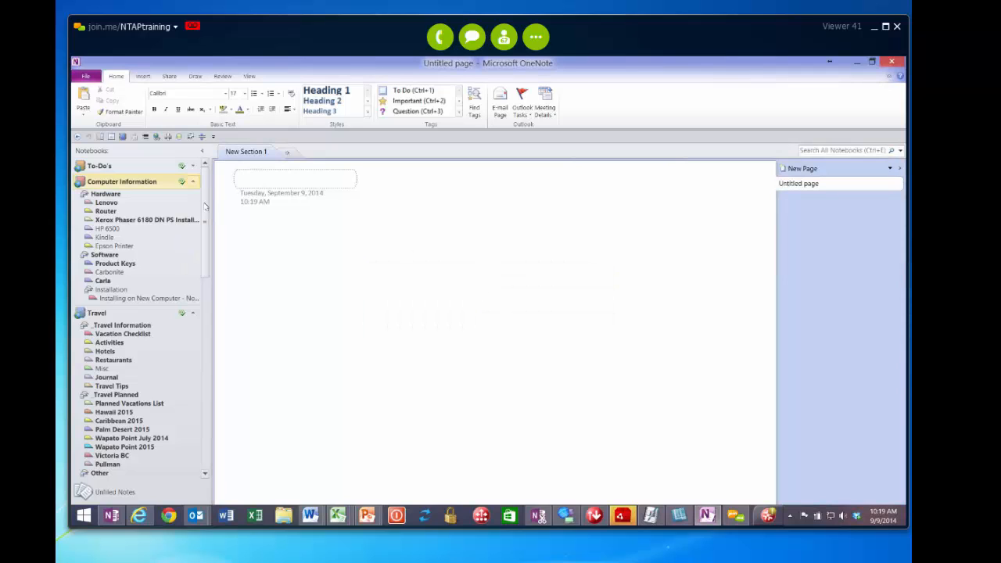
# Move the NJP notebook up the notebook list to directly below To-Do's
pyautogui.scroll(-10, 194, 344)
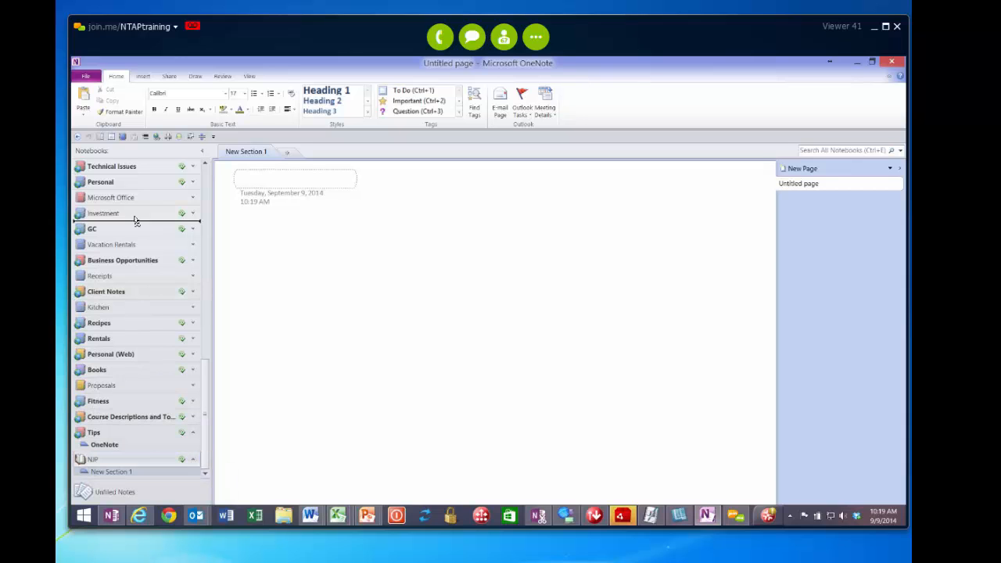
pyautogui.scroll(10, 131, 166)
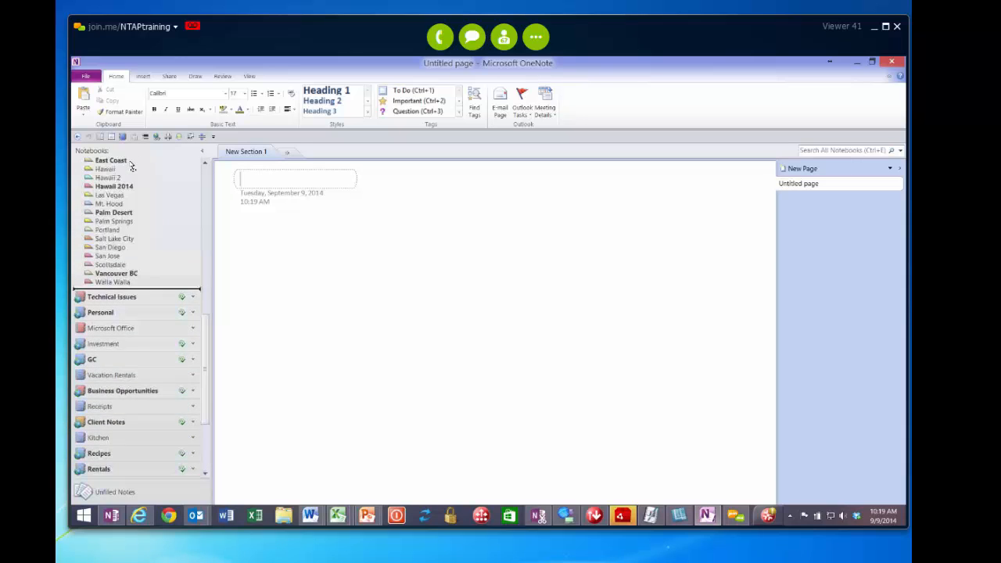
pyautogui.scroll(10, 131, 166)
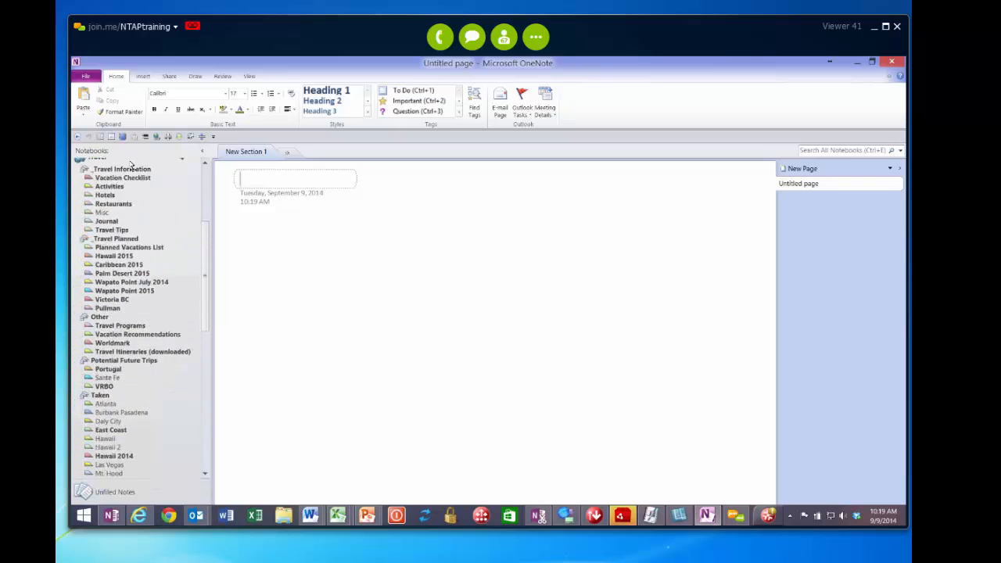
pyautogui.scroll(2, 131, 167)
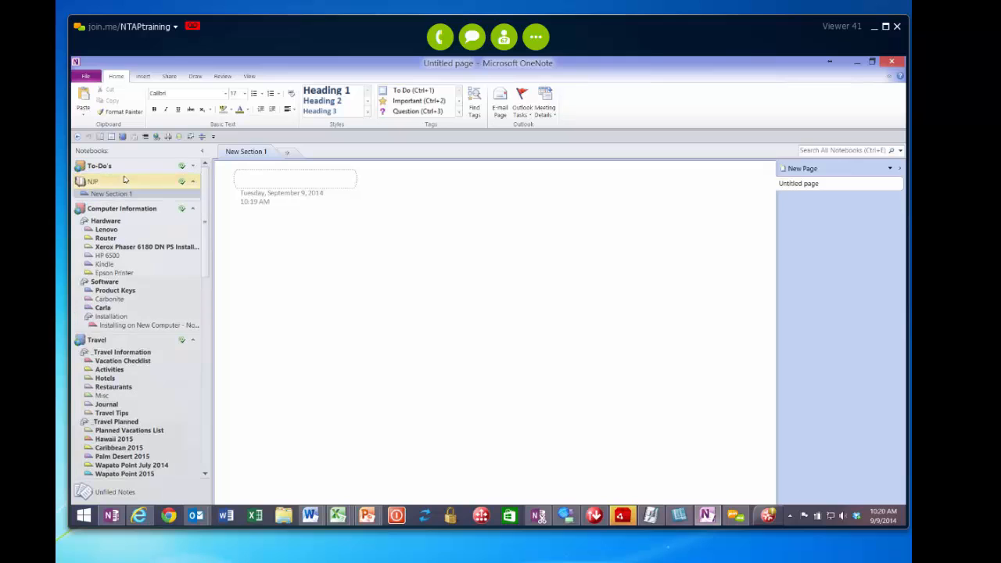
# Rename New Section 1 in the NJP notebook as OneNote
pyautogui.click(121, 181)
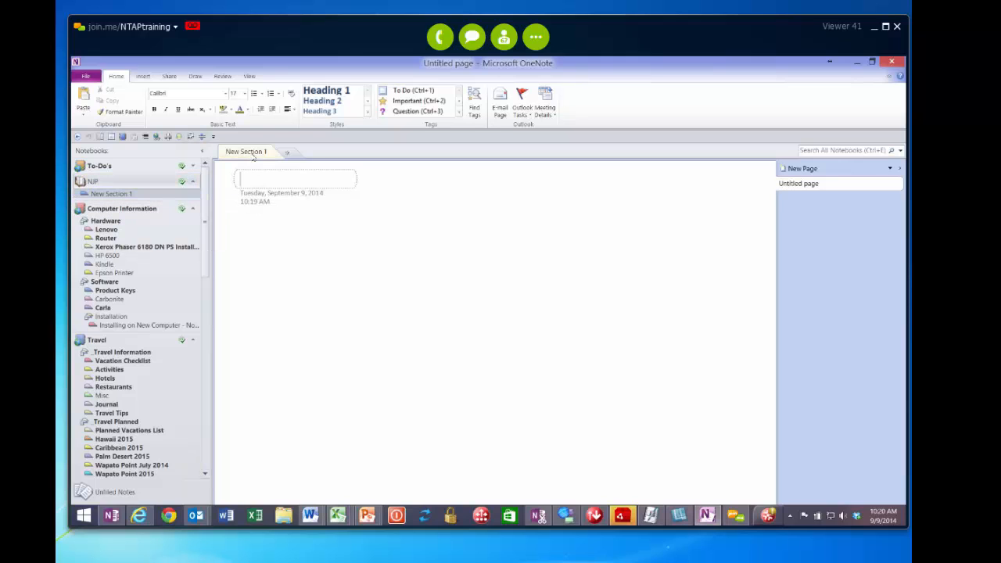
pyautogui.click(133, 194)
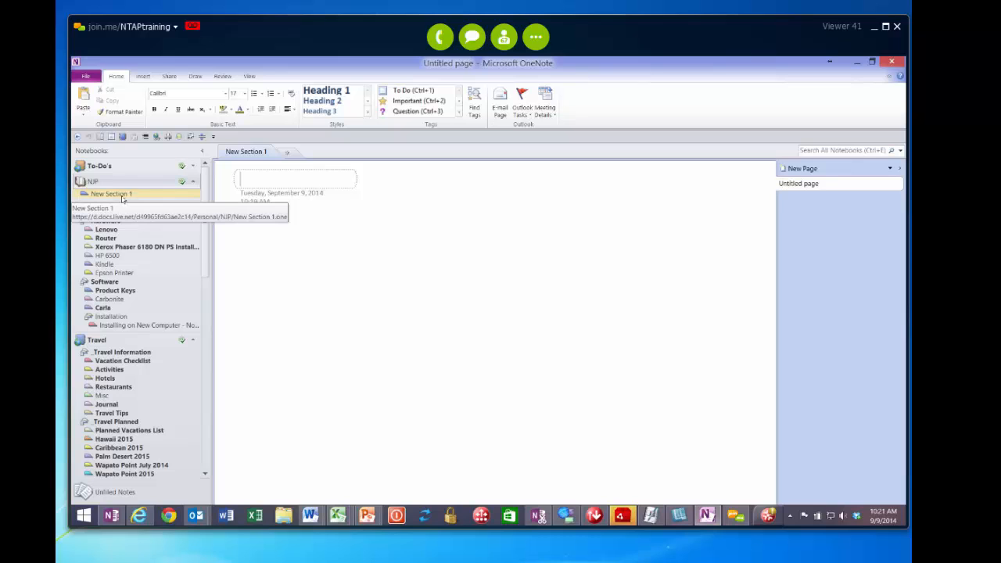
pyautogui.rightClick(120, 198)
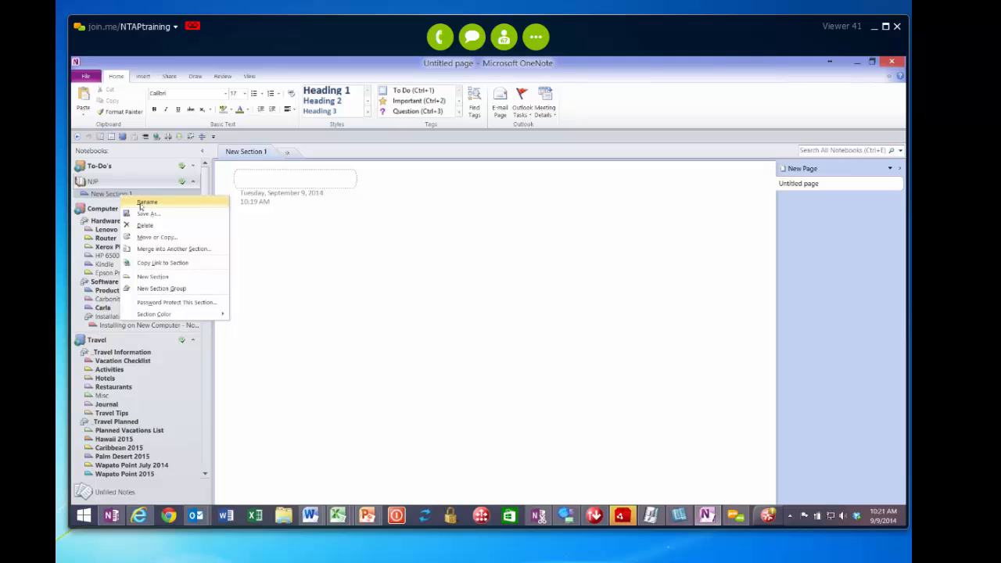
pyautogui.click(146, 203)
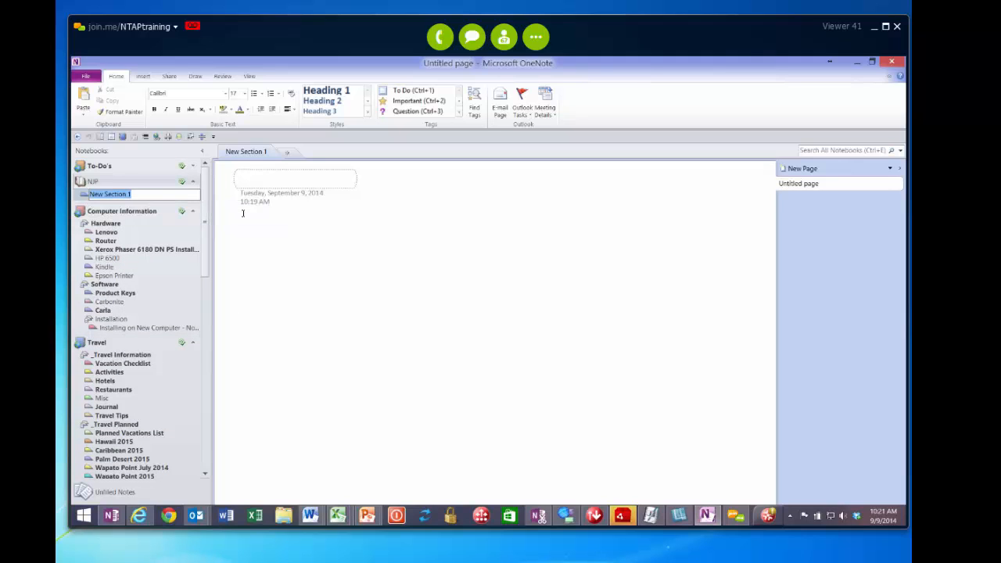
pyautogui.write('OneNote')
pyautogui.press('Return')
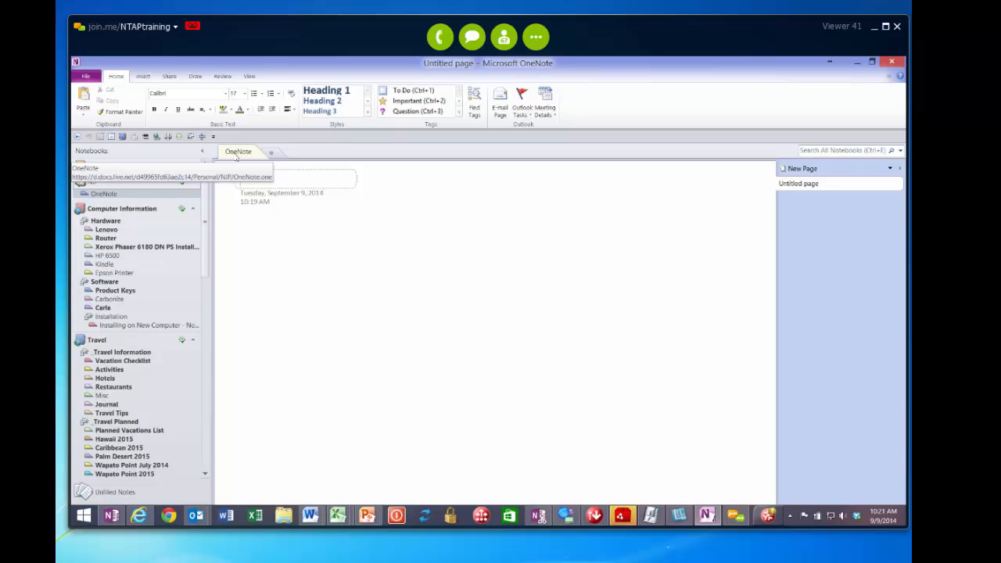
pyautogui.doubleClick(234, 152)
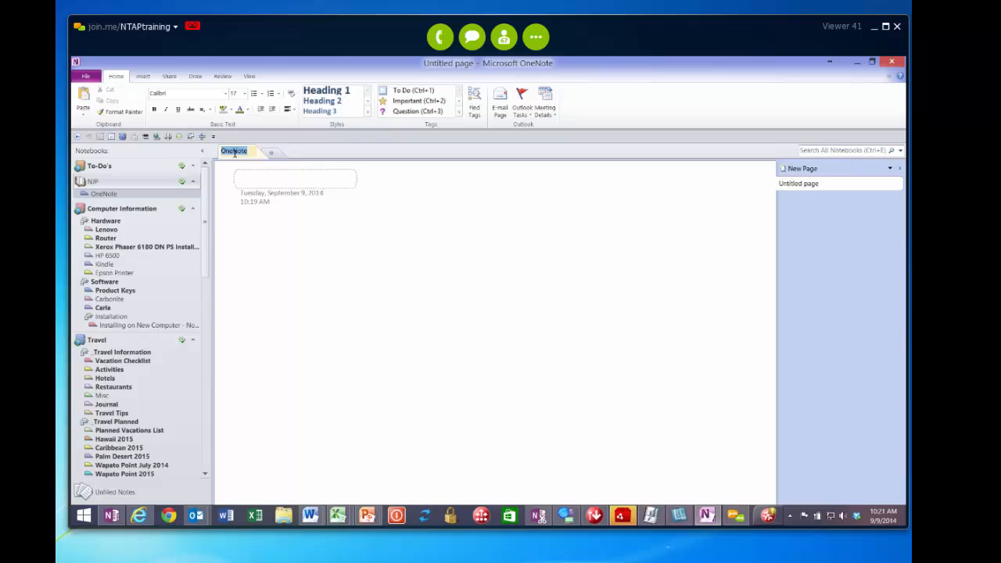
pyautogui.press('End')
pyautogui.write('s')
pyautogui.press('BackSpace')
pyautogui.press('Return')
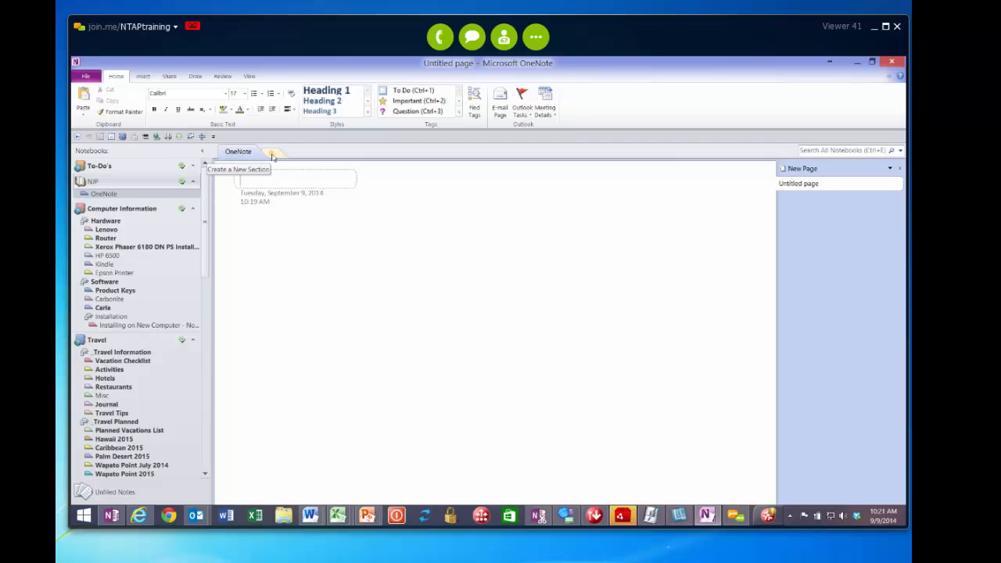
# Add two sections named PowerPoint and Excel to the NJP notebook
pyautogui.click(273, 155)
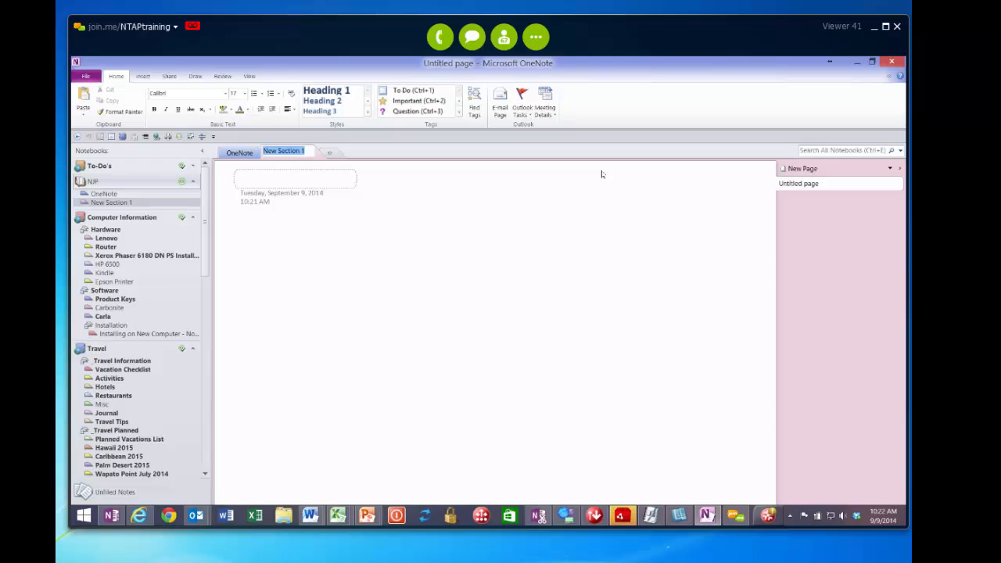
pyautogui.write('PowerPoint')
pyautogui.press('Return')
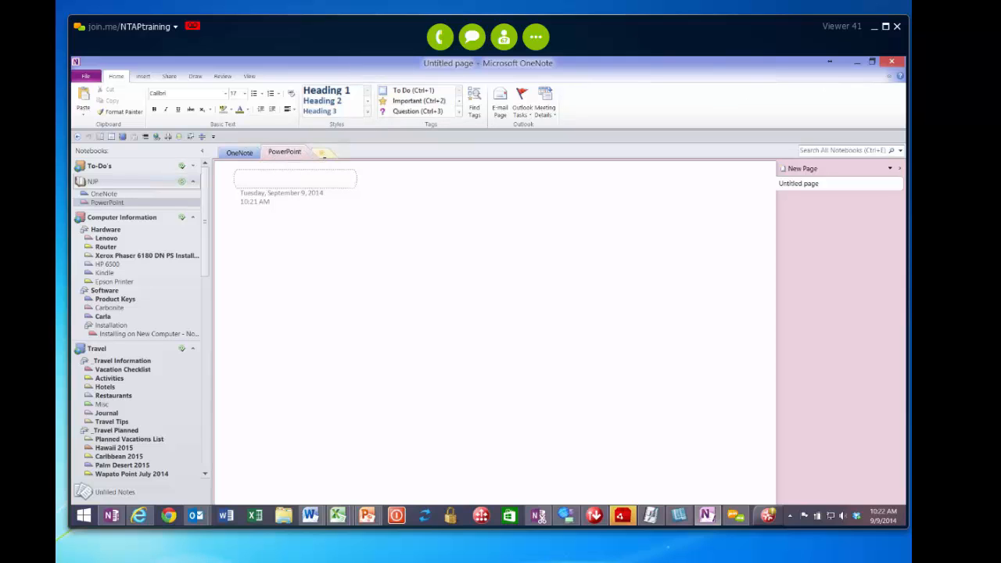
pyautogui.click(321, 152)
pyautogui.write('Ex')
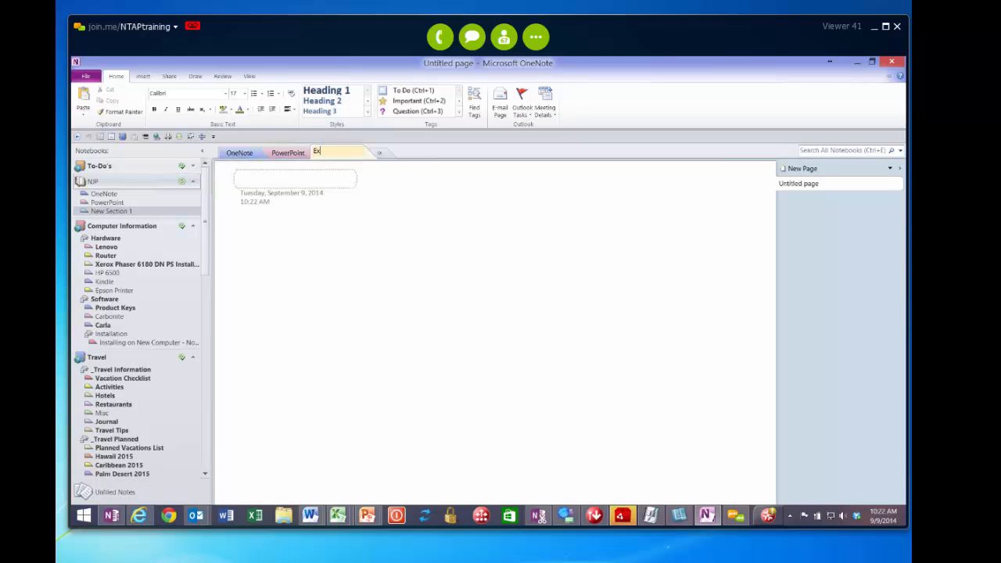
pyautogui.write('cel')
pyautogui.press('Return')
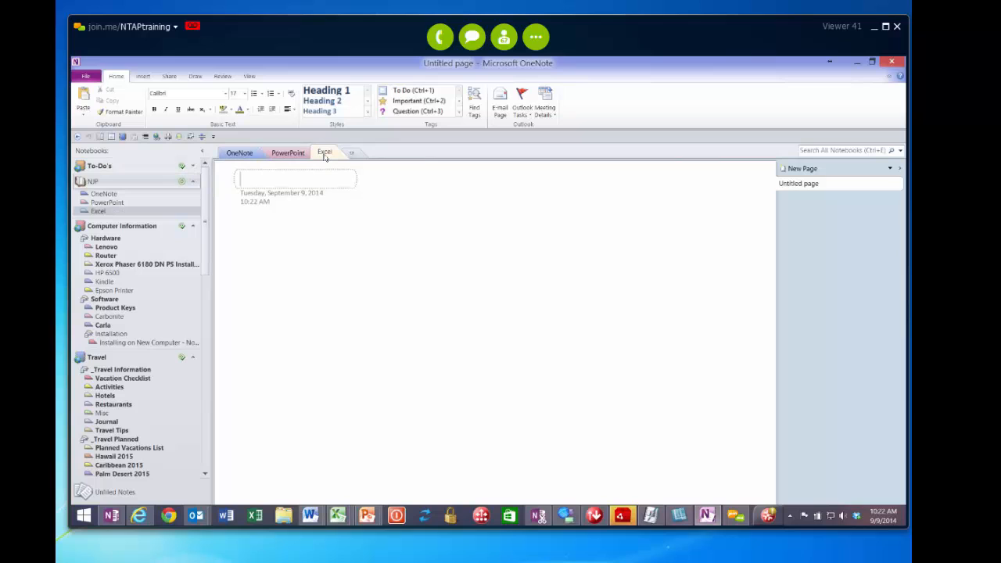
# Add a section group named Hardware to the NJP notebook
pyautogui.click(239, 153)
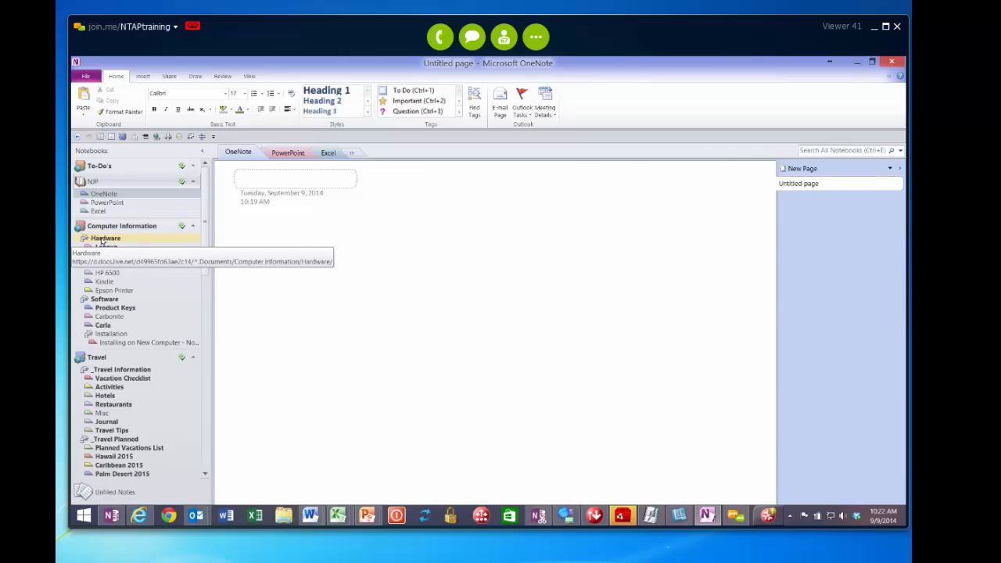
pyautogui.click(104, 239)
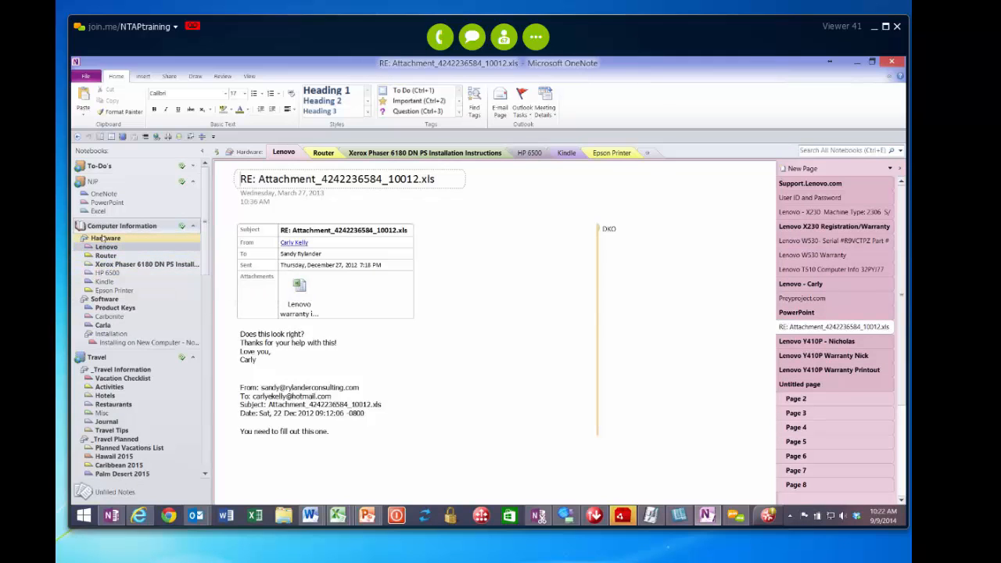
pyautogui.rightClick(114, 198)
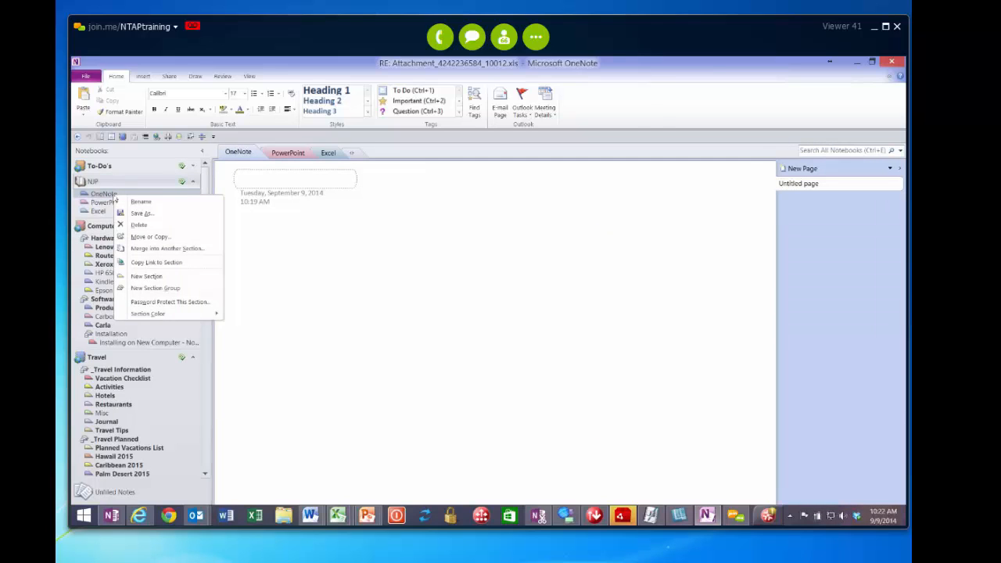
pyautogui.click(145, 289)
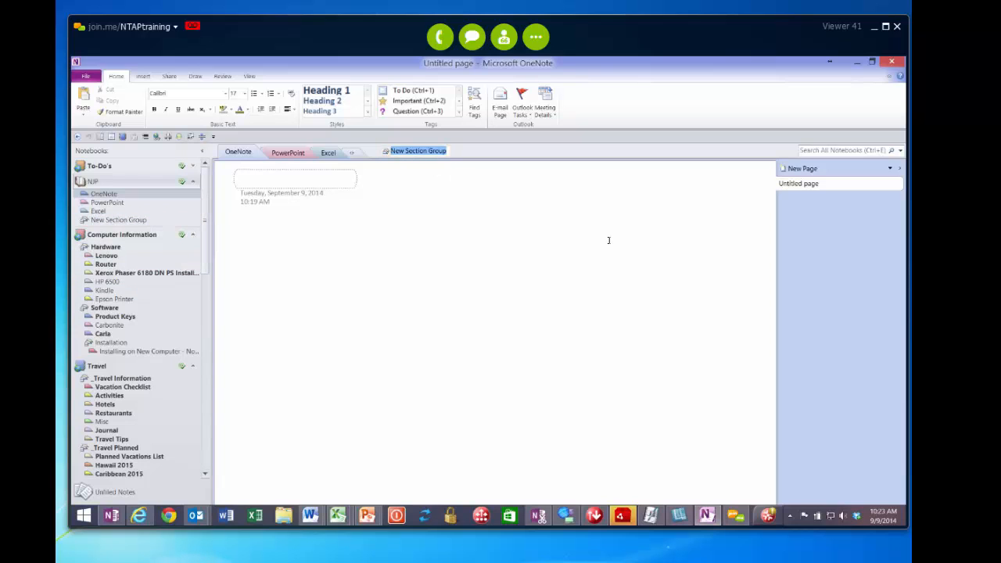
pyautogui.write('H')
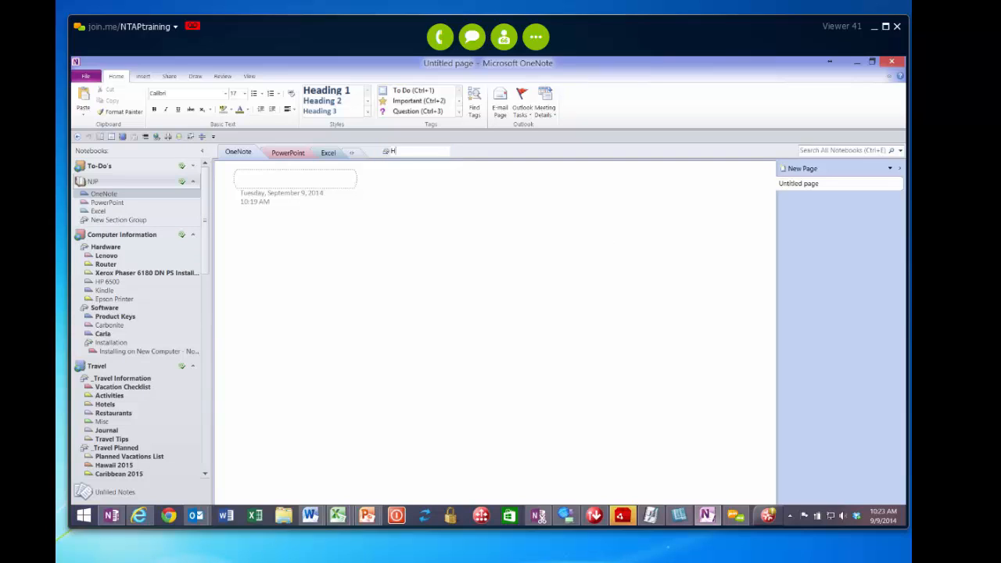
pyautogui.write('ardware')
pyautogui.press('Return')
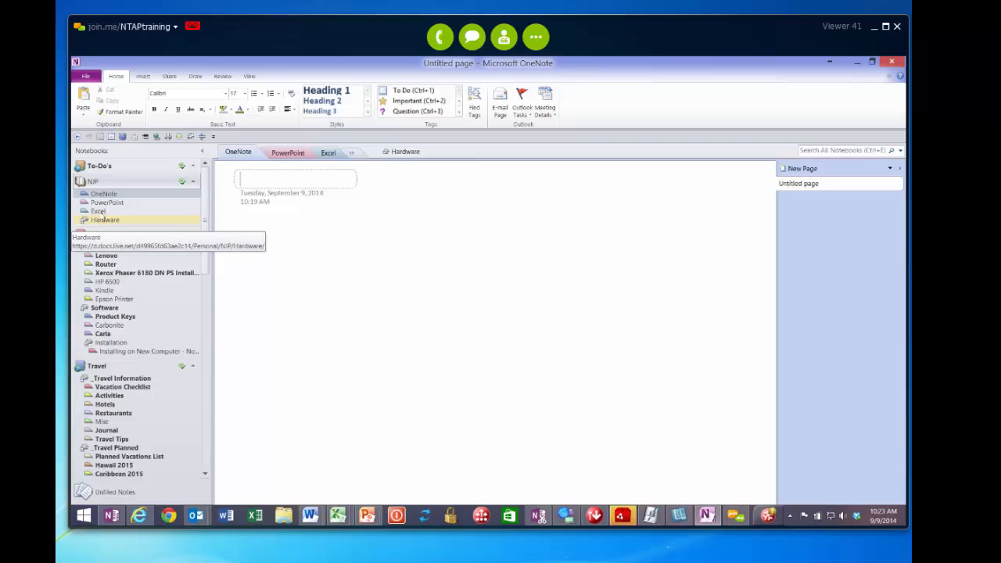
# Move the Excel, PowerPoint and OneNote sections into NJP's Hardware group and place OneNote directly below Excel
pyautogui.moveTo(98, 213); pyautogui.dragTo(100, 221)
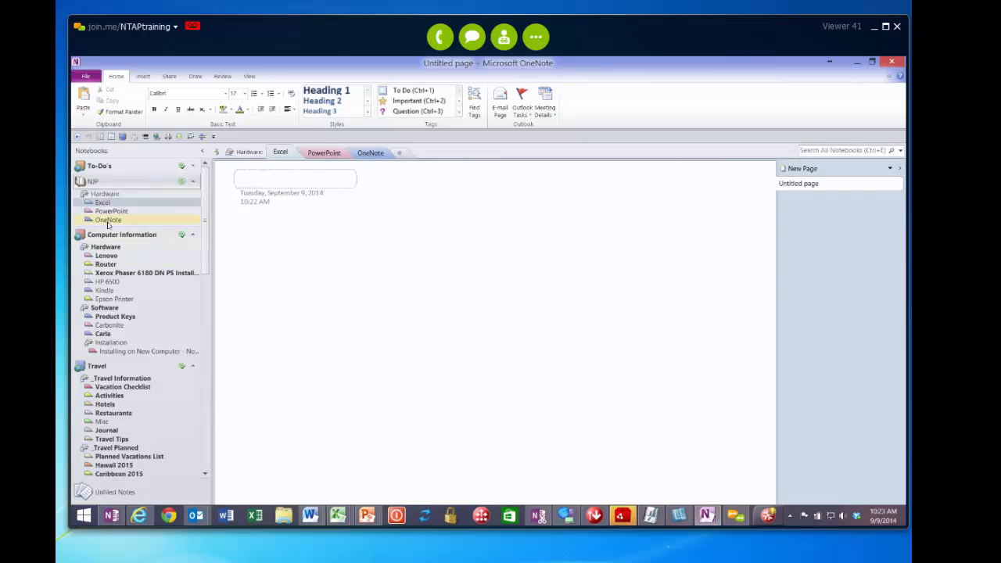
pyautogui.moveTo(110, 222); pyautogui.dragTo(104, 208)
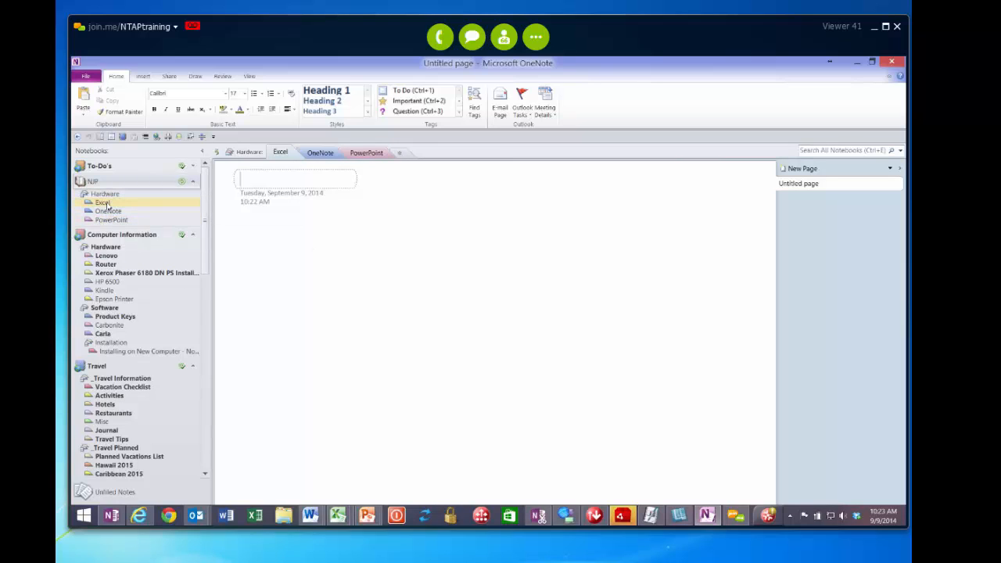
# Title the untitled page in NJP's OneNote section Entering Data
pyautogui.click(109, 212)
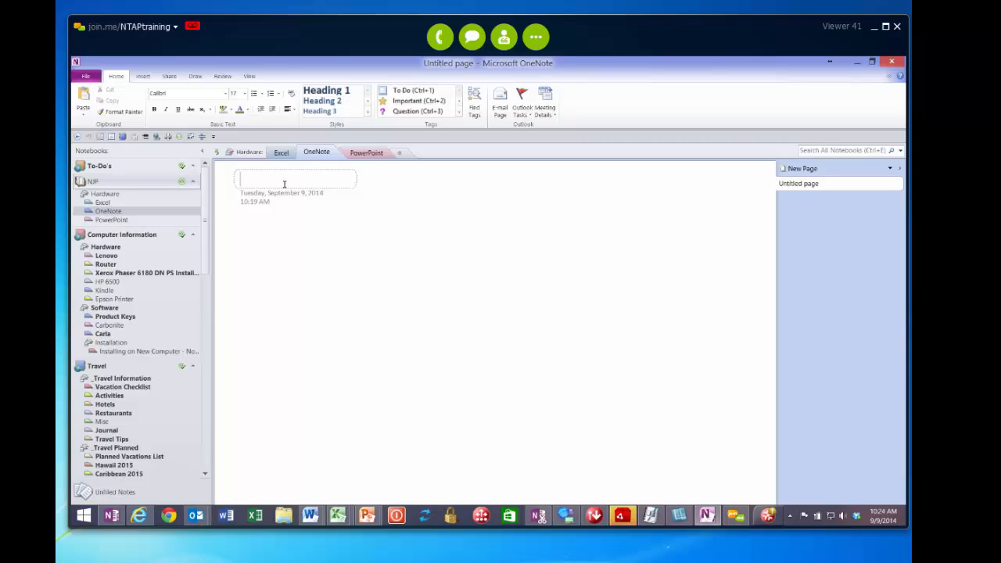
pyautogui.write('Entering Data')
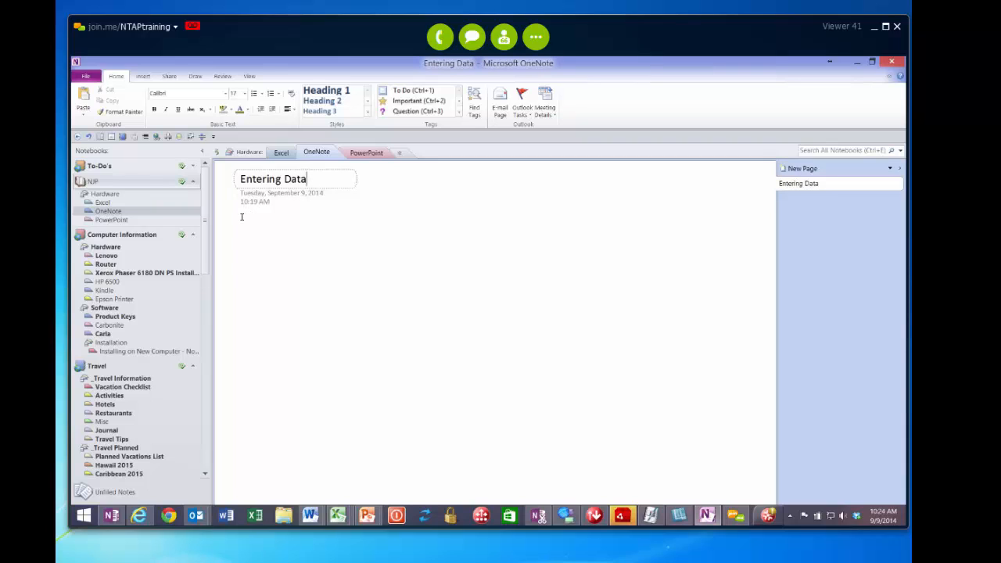
# Start a numbered list in a note container below the page title, with Section Group as its first item
pyautogui.click(245, 216)
pyautogui.click(592, 407)
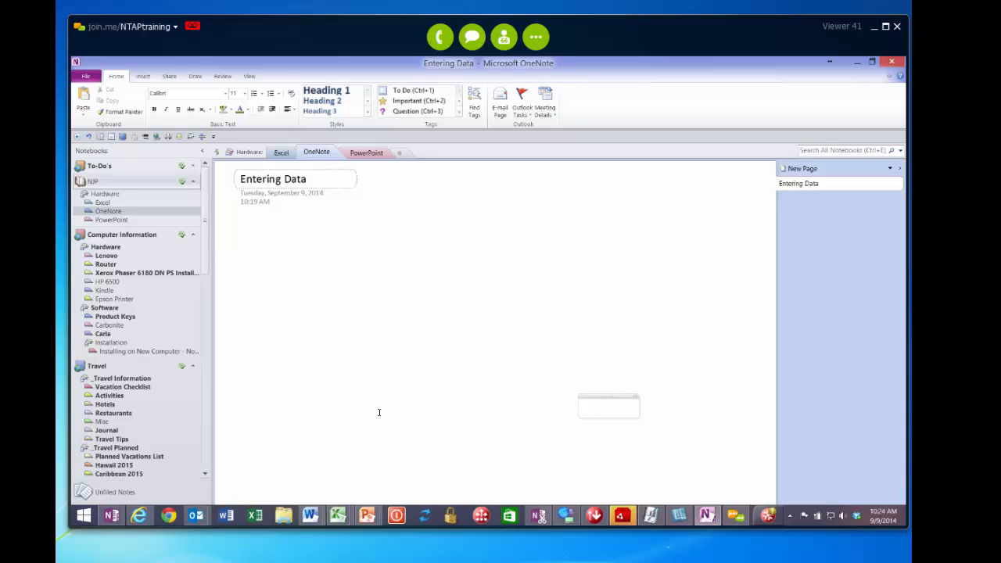
pyautogui.click(242, 233)
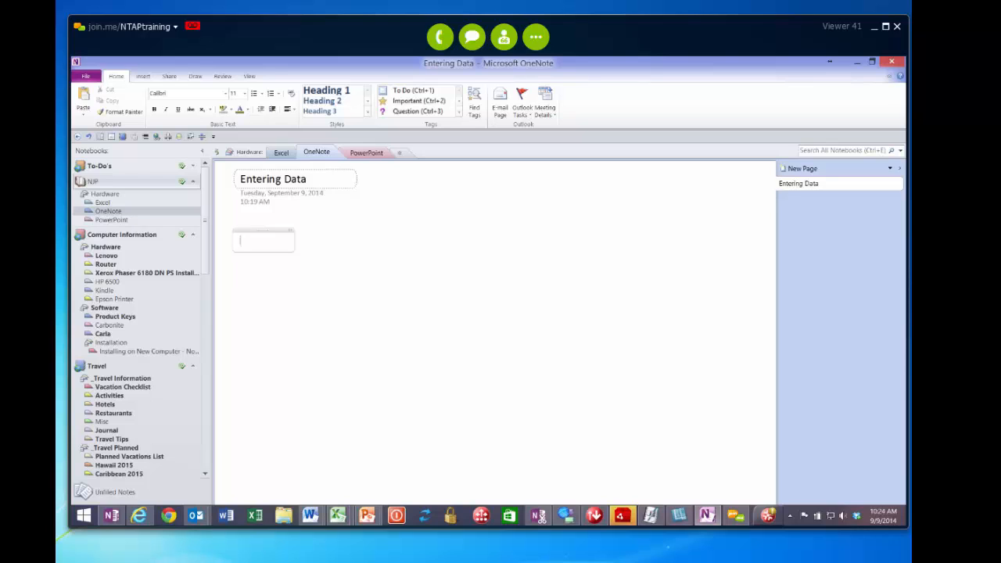
pyautogui.click(271, 94)
pyautogui.write('Section')
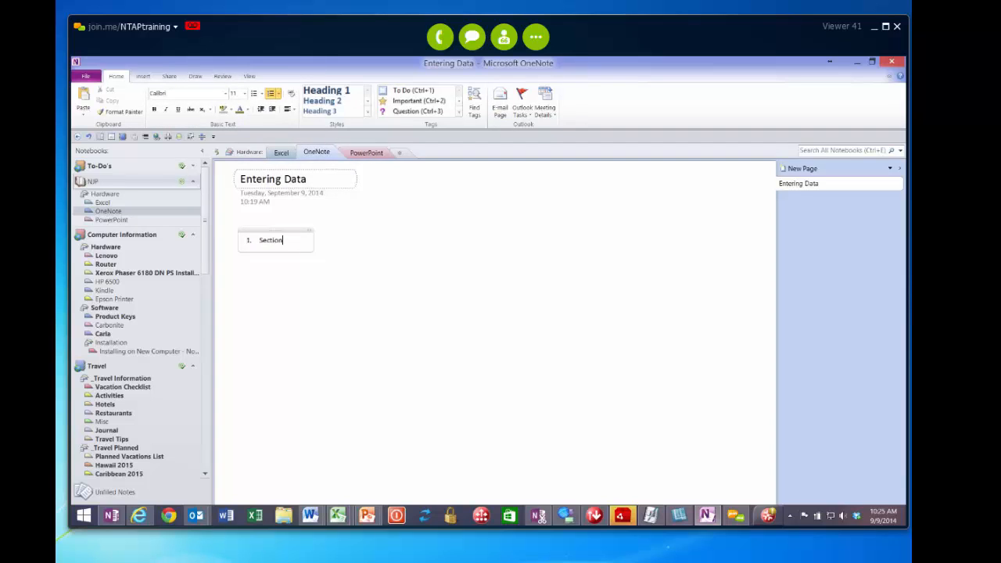
pyautogui.write(' Group')
pyautogui.press('Return')
# Add Section as an indented sub-item under Section Group
pyautogui.write('Seacti')
pyautogui.press('BackSpace')
pyautogui.press('BackSpace')
pyautogui.press('BackSpace')
pyautogui.press('BackSpace')
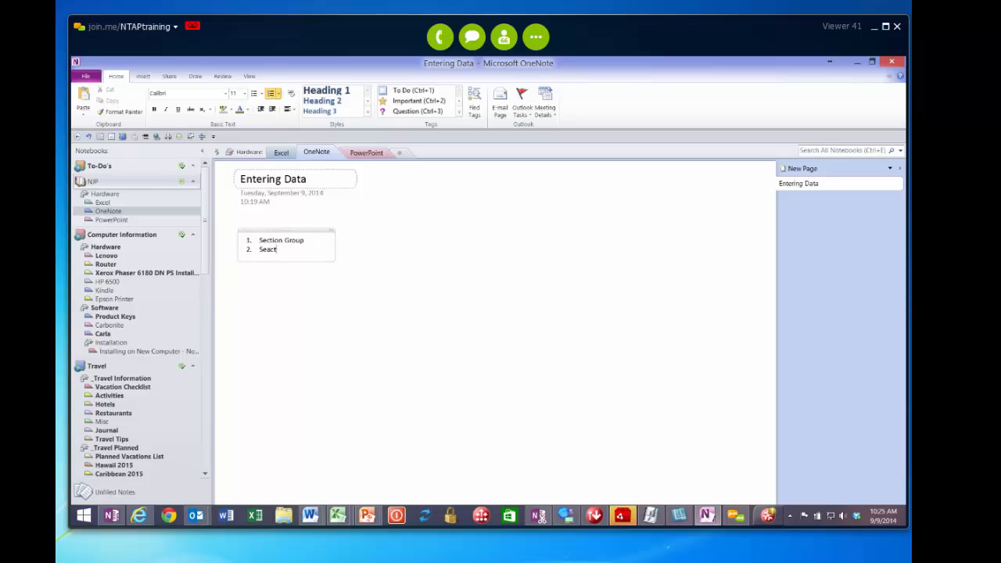
pyautogui.write('ction')
pyautogui.press('Tab')
pyautogui.press('Return')
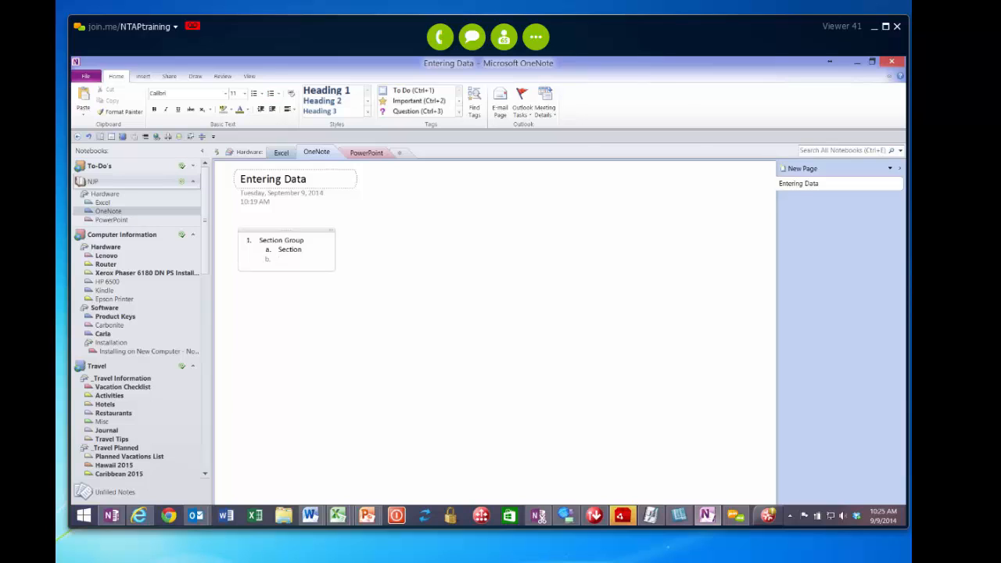
# Add Page and Subpage as further sub-items below Section, at the same indent level
pyautogui.write('Page')
pyautogui.press('Return')
pyautogui.write('Sub')
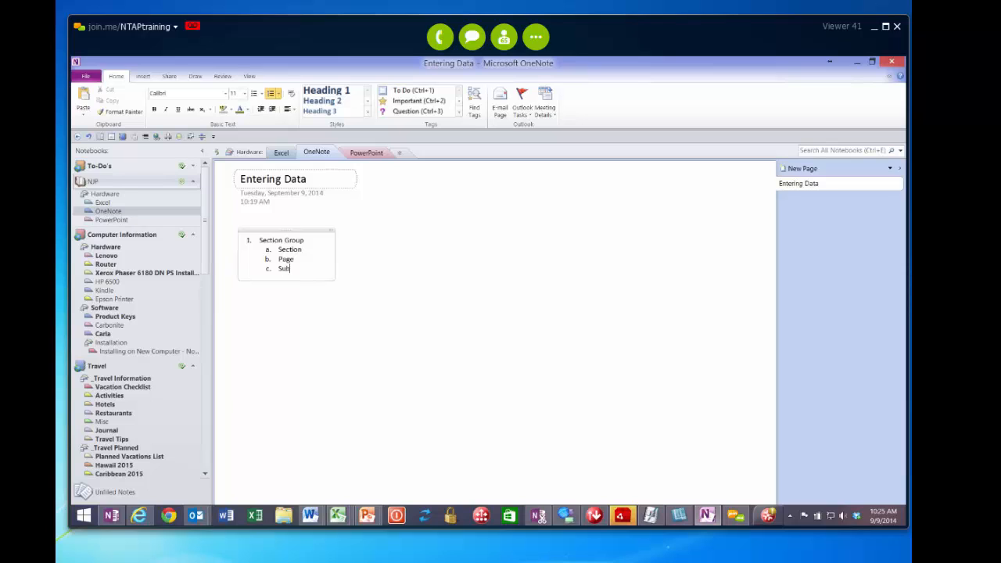
pyautogui.write('pare')
pyautogui.press('BackSpace')
pyautogui.press('BackSpace')
pyautogui.write('ge')
pyautogui.press('Return')
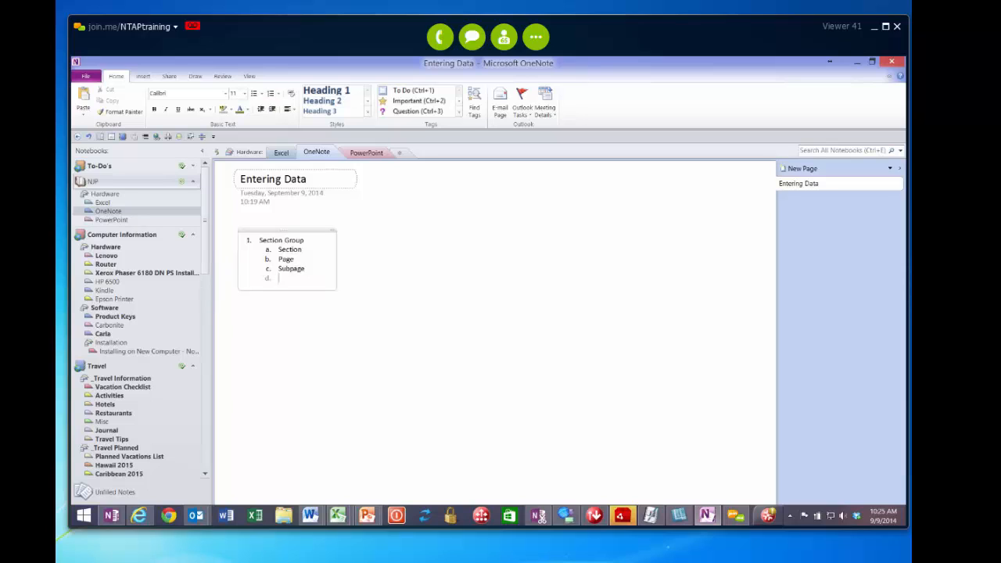
# Add Section as the second top-level list item, with Page as its sub-item
pyautogui.hotkey('shift', 'Tab')
pyautogui.write('E')
pyautogui.press('BackSpace')
pyautogui.write('Section')
pyautogui.press('Return')
pyautogui.press('Tab')
pyautogui.write('Page')
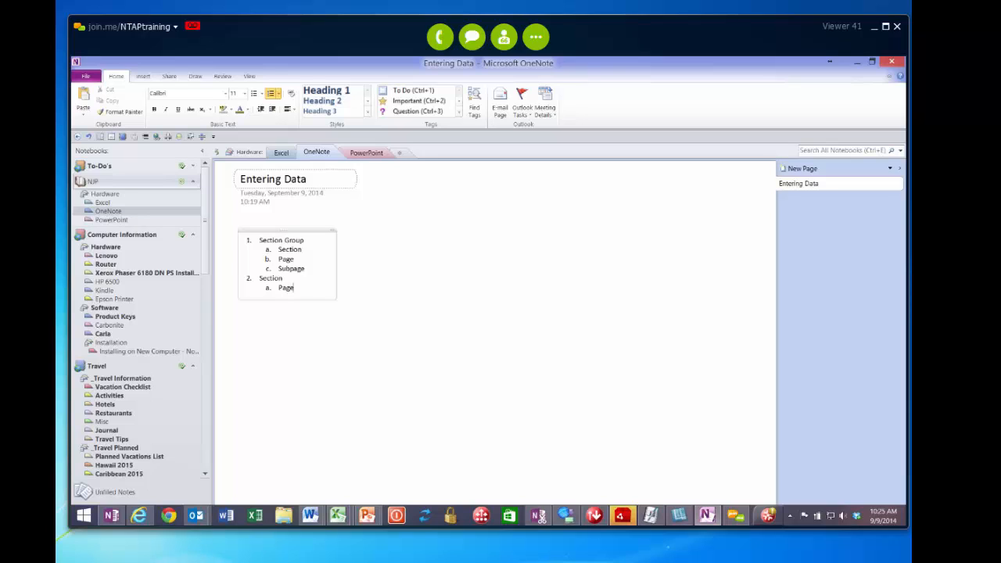
# End the numbered list, leave several blank lines and enter a person's first name in the same note container
pyautogui.press('Return')
pyautogui.press('Return')
pyautogui.press('Return')
pyautogui.press('Return')
pyautogui.press('Return')
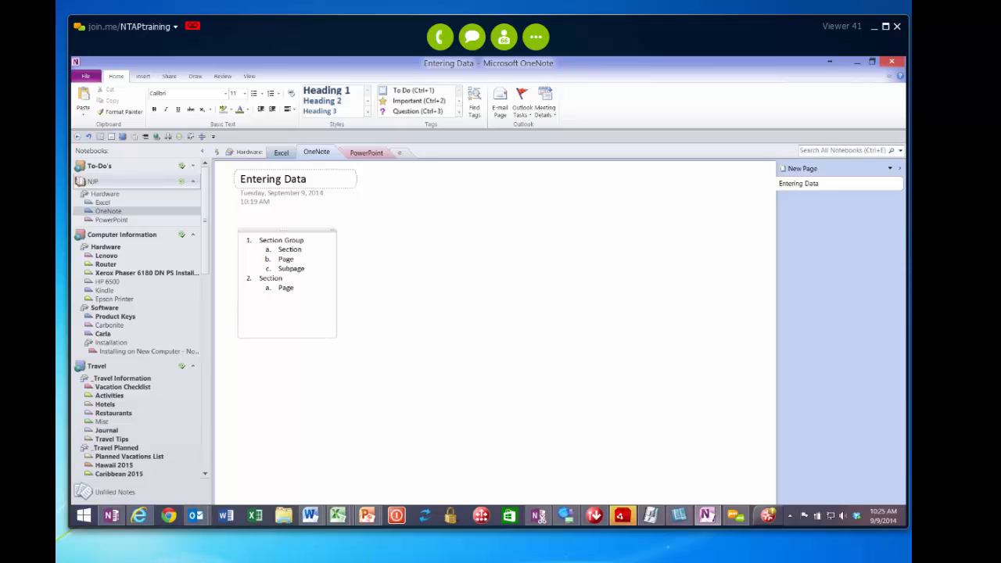
pyautogui.hotkey('shift', 'Tab')
pyautogui.write('Roger')
pyautogui.press('Tab')
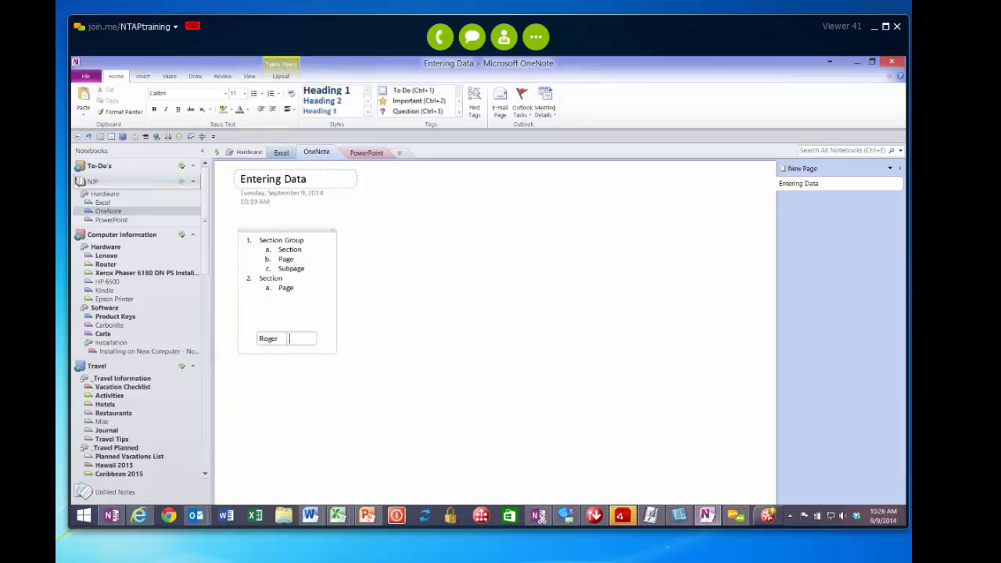
pyautogui.write('Defendant')
pyautogui.hotkey('ctrl', 'z')
pyautogui.hotkey('ctrl', 'z')
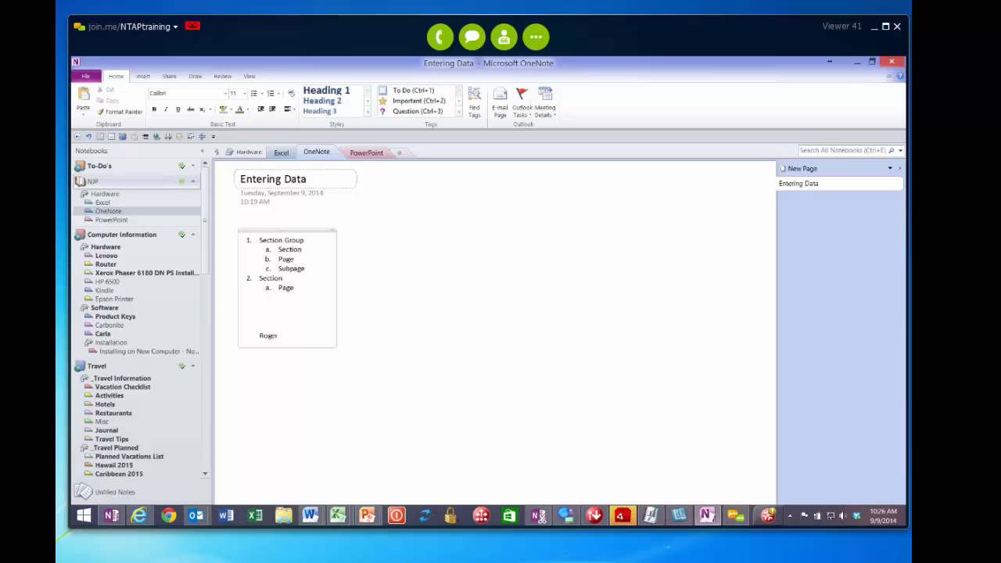
# Convert the first name into a table row, with 56 and Defendant in the next two cells
pyautogui.press('Tab')
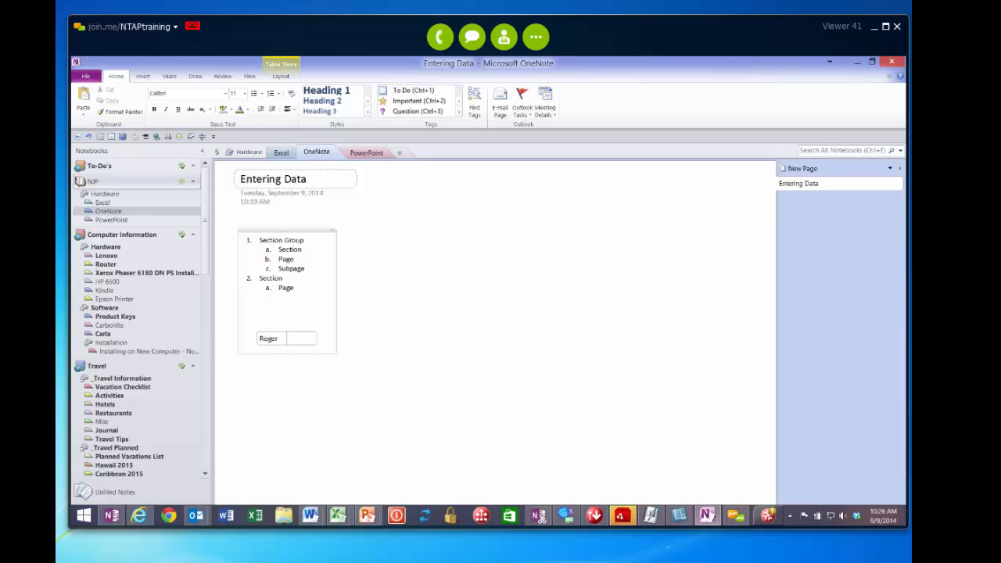
pyautogui.write('56')
pyautogui.press('Tab')
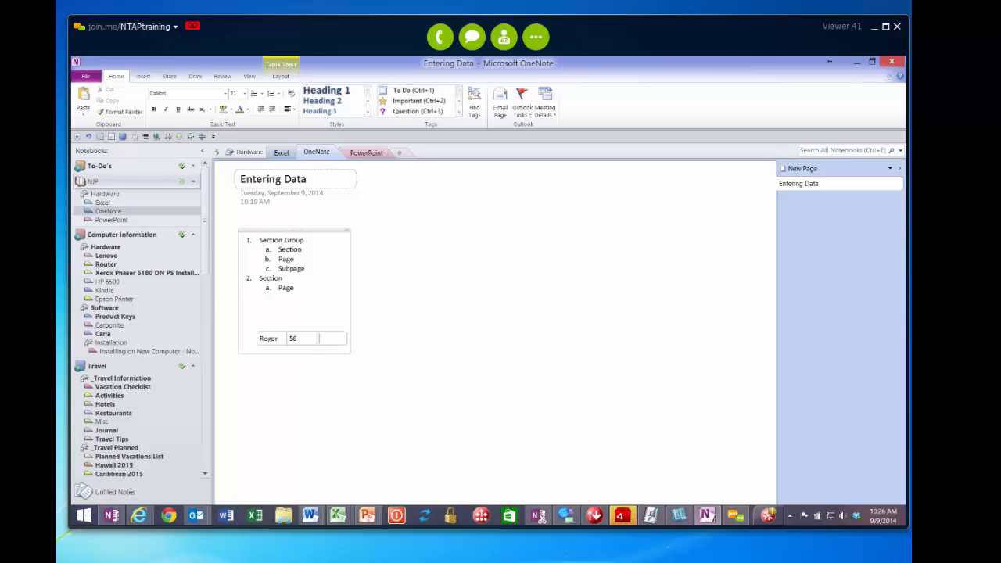
pyautogui.write('Defendant')
pyautogui.press('Tab')
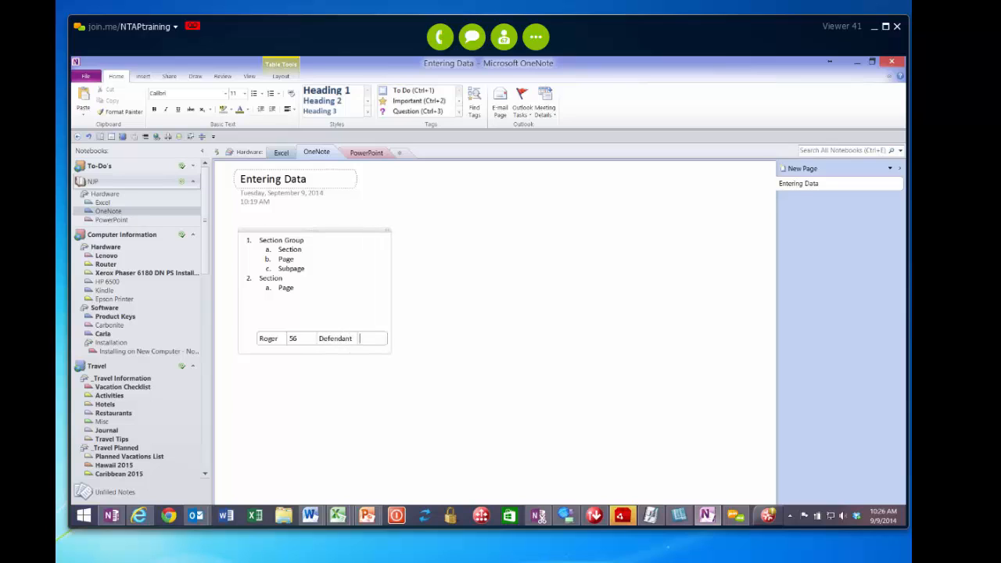
# Enter the phone number in the first row's fourth cell and start a second table row
pyautogui.write('5550999')
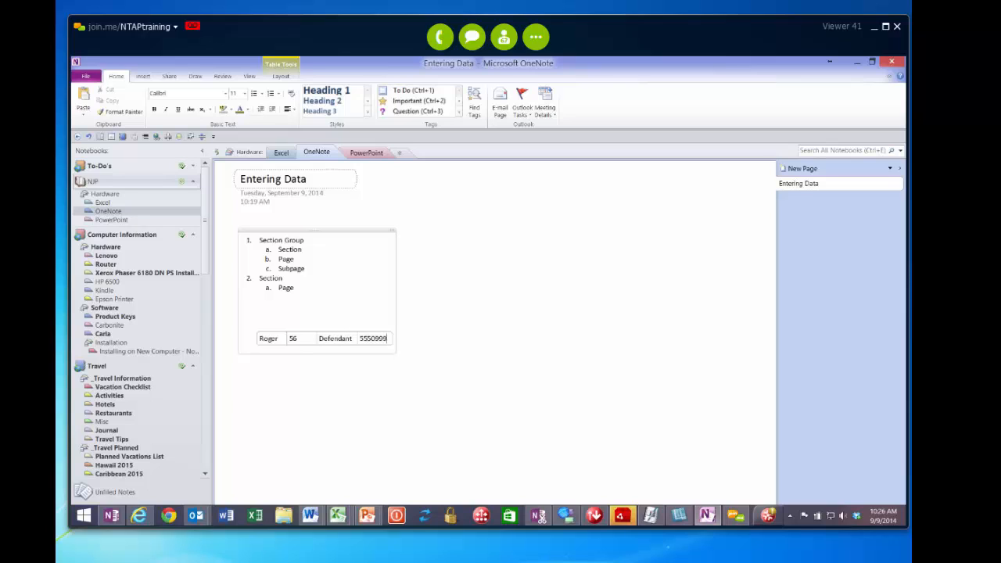
pyautogui.press('BackSpace')
pyautogui.press('BackSpace')
pyautogui.write('-9999')
pyautogui.press('Tab')
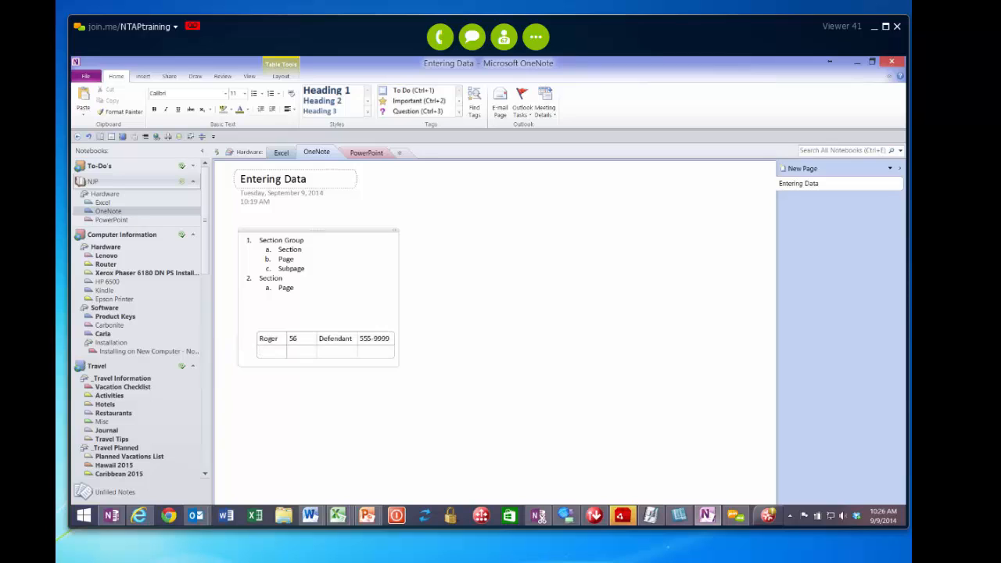
# Fill the second table row with another person's first name, 29 and Wife, leaving the phone cell empty
pyautogui.write('Sandy')
pyautogui.press('Tab')
pyautogui.write('29')
pyautogui.press('Tab')
pyautogui.write('D')
pyautogui.press('BackSpace')
pyautogui.write('Wife')
pyautogui.press('Tab')
pyautogui.press('Tab')
# Enter a first name in the third row, leave its other cells empty, and add a fourth row with another first name
pyautogui.write('Alex')
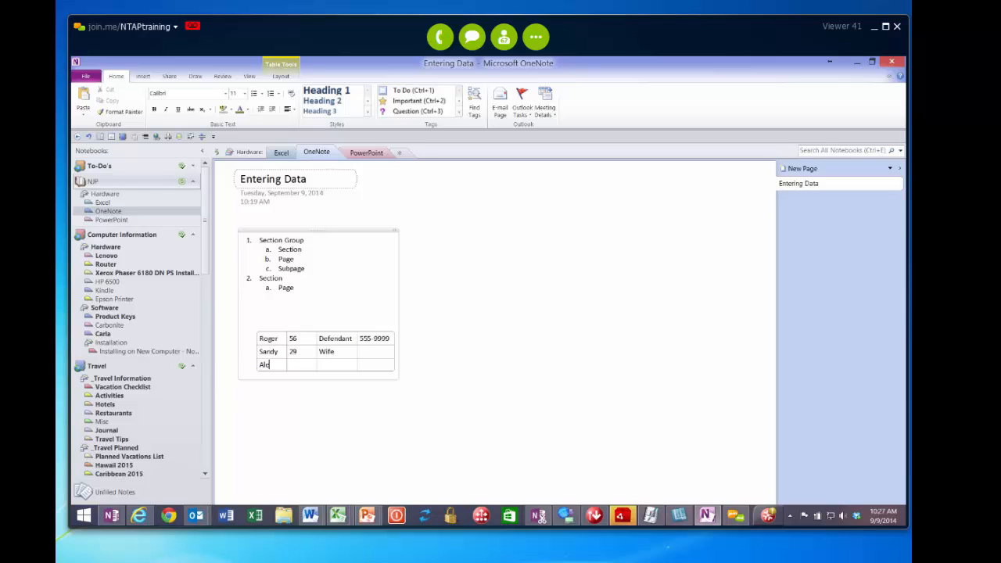
pyautogui.press('Tab')
pyautogui.press('Tab')
pyautogui.press('Tab')
pyautogui.press('Tab')
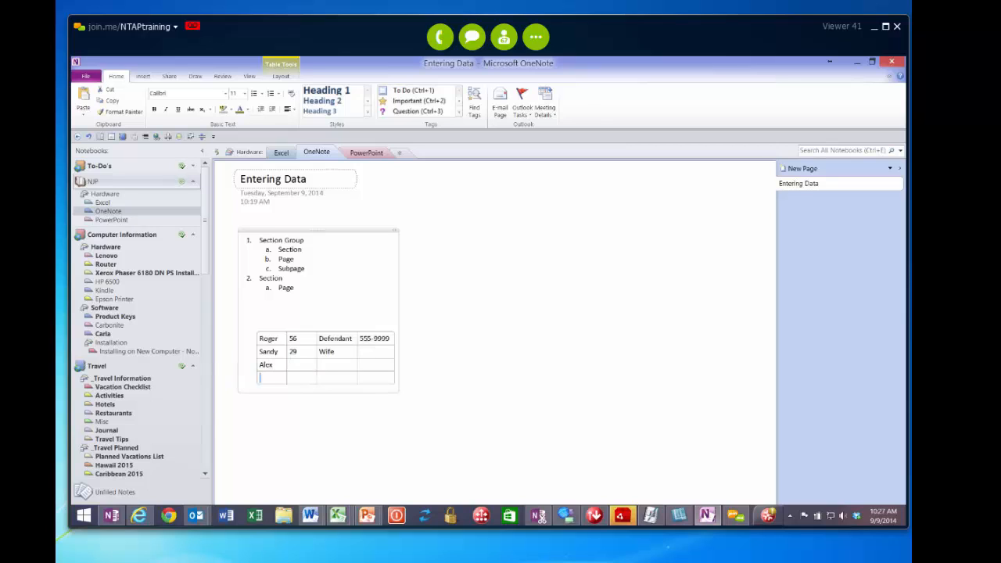
pyautogui.write('Dana')
# Move the fourth table row above the third, and swap the two rows back to their original order
pyautogui.moveTo(239, 377); pyautogui.dragTo(240, 365)
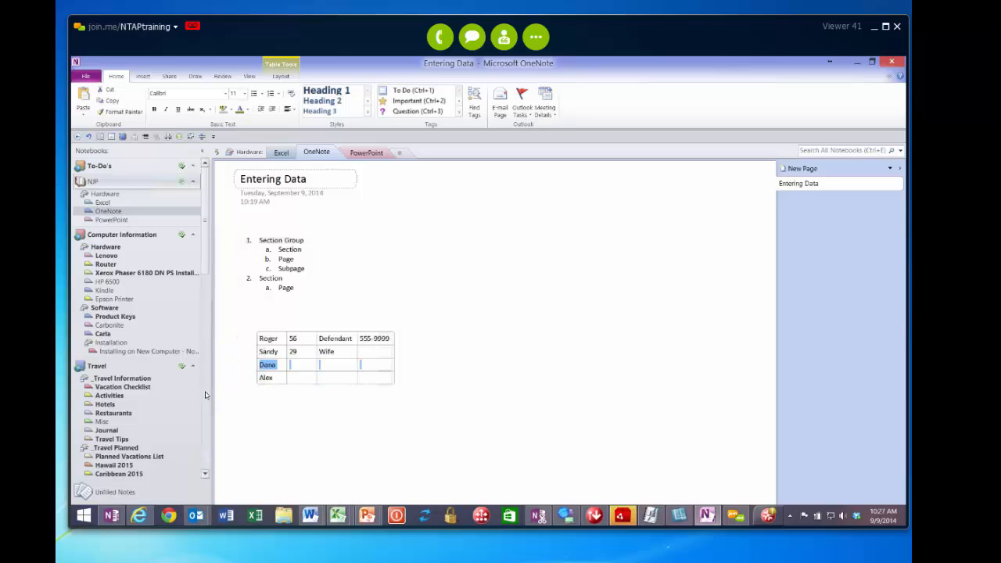
pyautogui.click(265, 378)
pyautogui.moveTo(240, 377); pyautogui.dragTo(238, 365)
# Enter Sadf in the fourth cell of the third table row
pyautogui.click(263, 365)
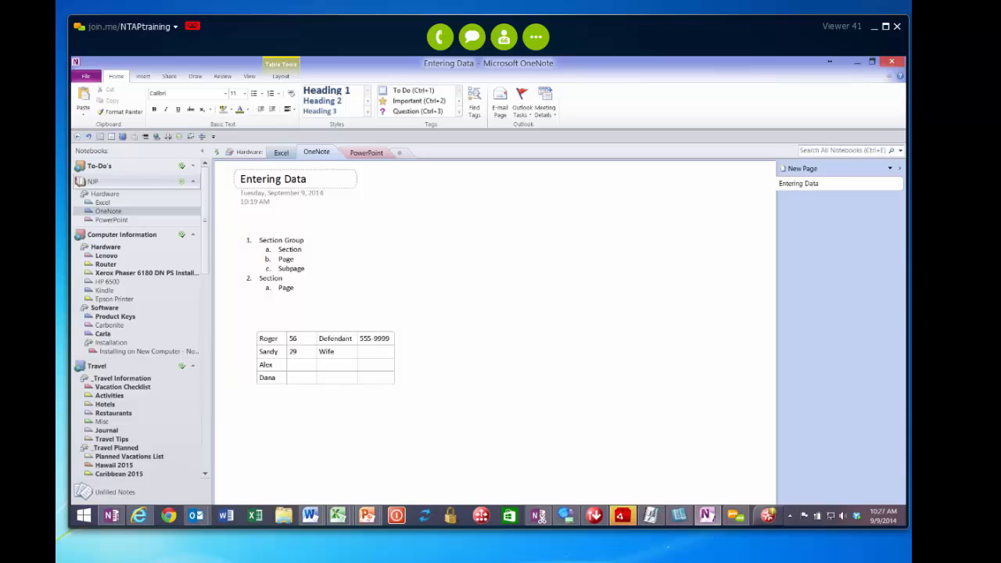
pyautogui.press('Return')
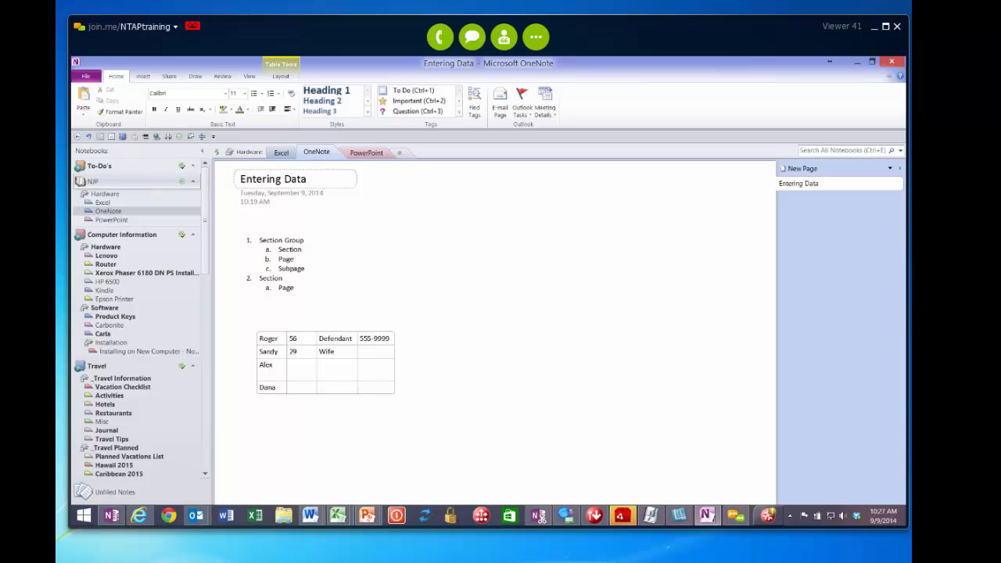
pyautogui.press('BackSpace')
pyautogui.write('Sadf')
# Add extra lines below Sadf in its table cell, and delete them again
pyautogui.press('Return')
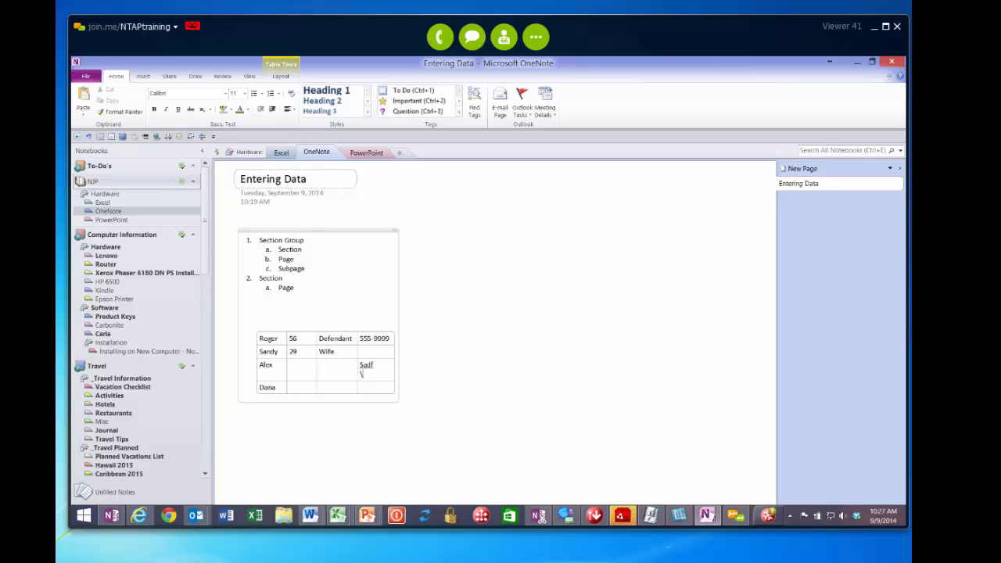
pyautogui.press('Return')
pyautogui.press('Return')
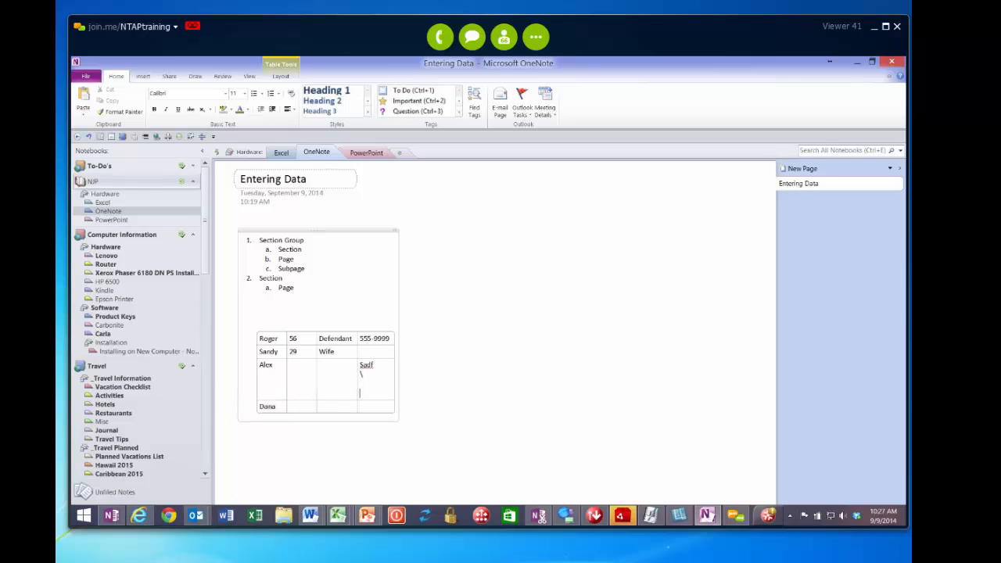
pyautogui.press('Return')
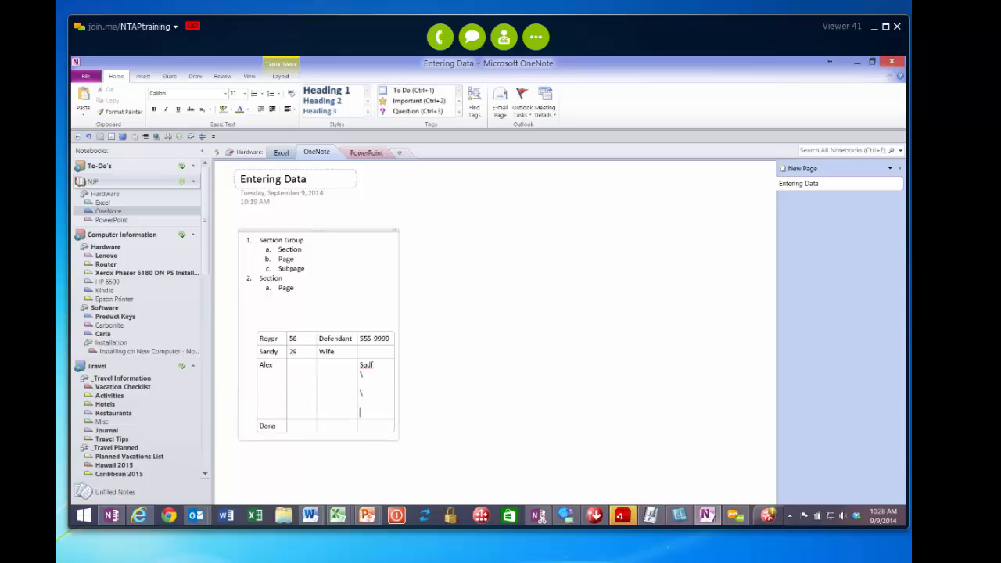
pyautogui.press('BackSpace')
pyautogui.press('BackSpace')
pyautogui.press('BackSpace')
pyautogui.press('BackSpace')
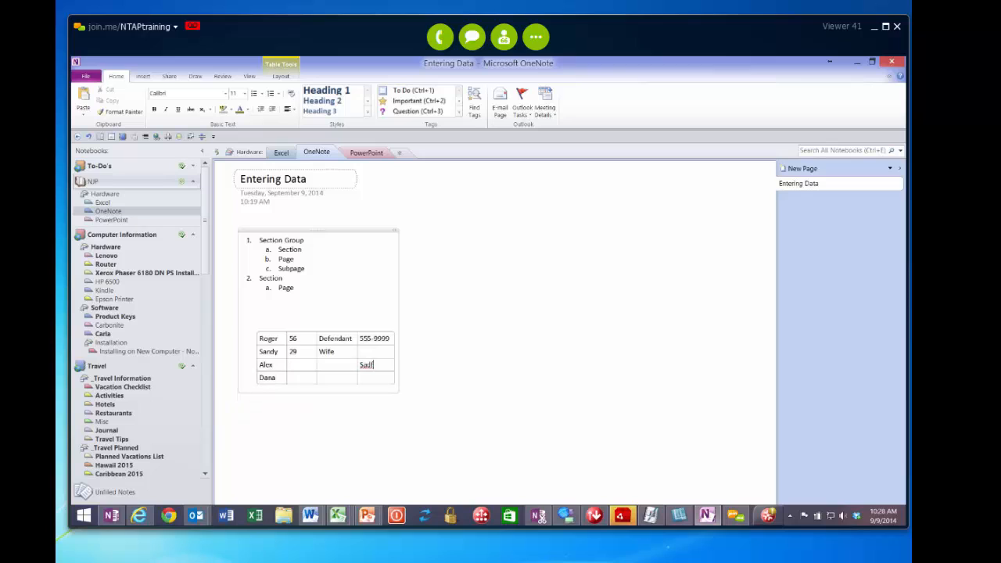
# Insert a blank row below the third table row and undo it, and insert one above that row and undo it too
pyautogui.hotkey('ctrl', 'Return')
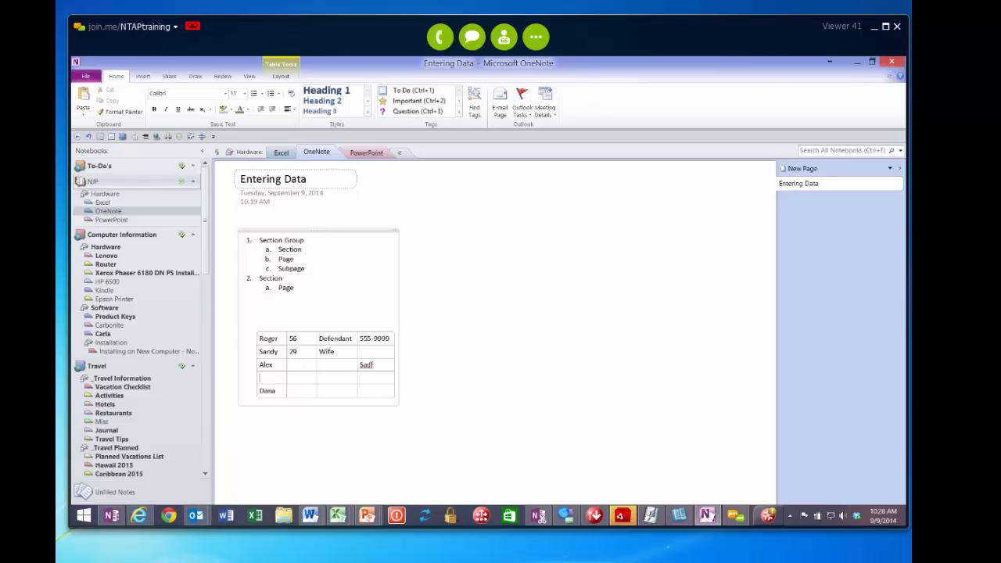
pyautogui.hotkey('ctrl', 'z')
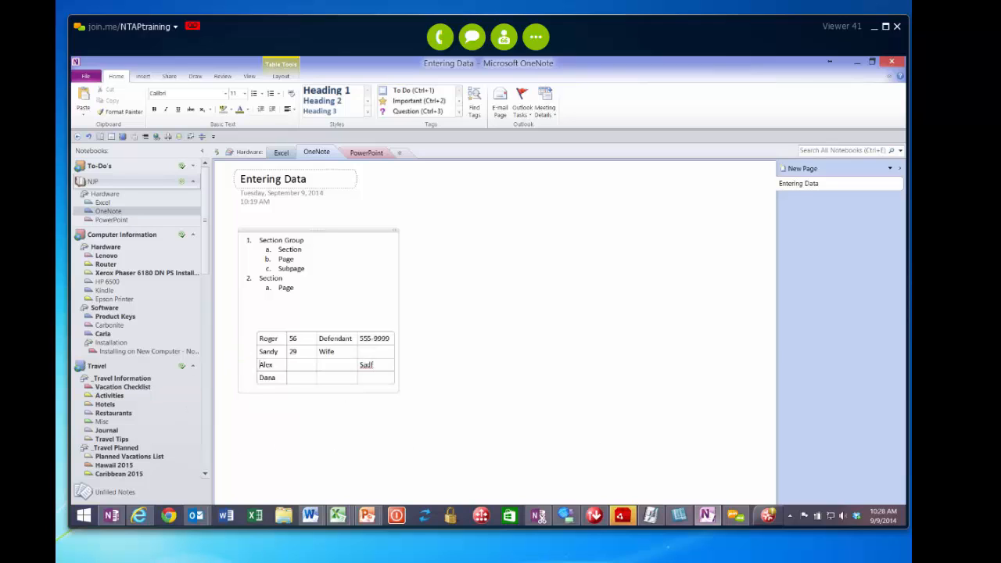
pyautogui.press('Return')
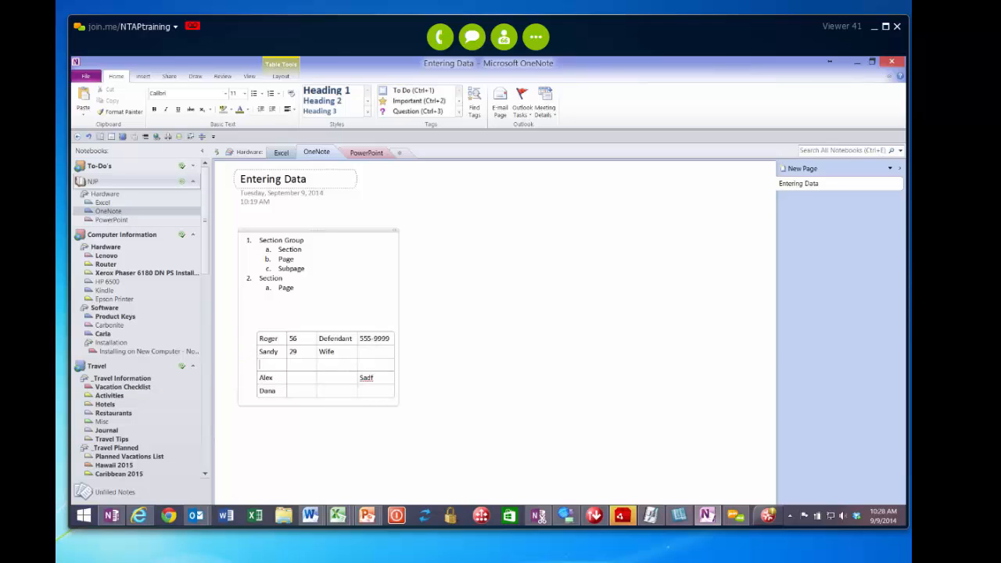
pyautogui.hotkey('ctrl', 'z')
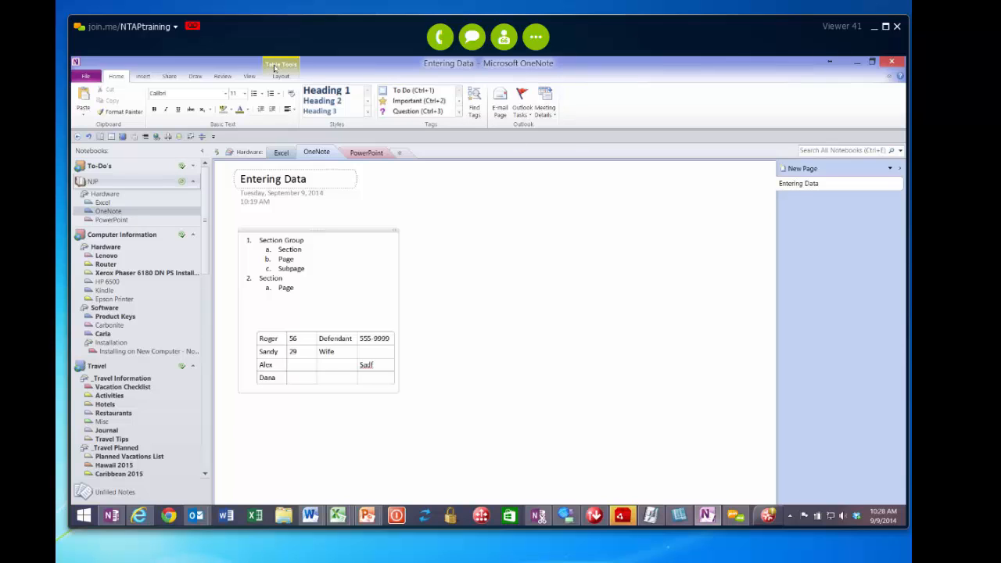
pyautogui.click(281, 77)
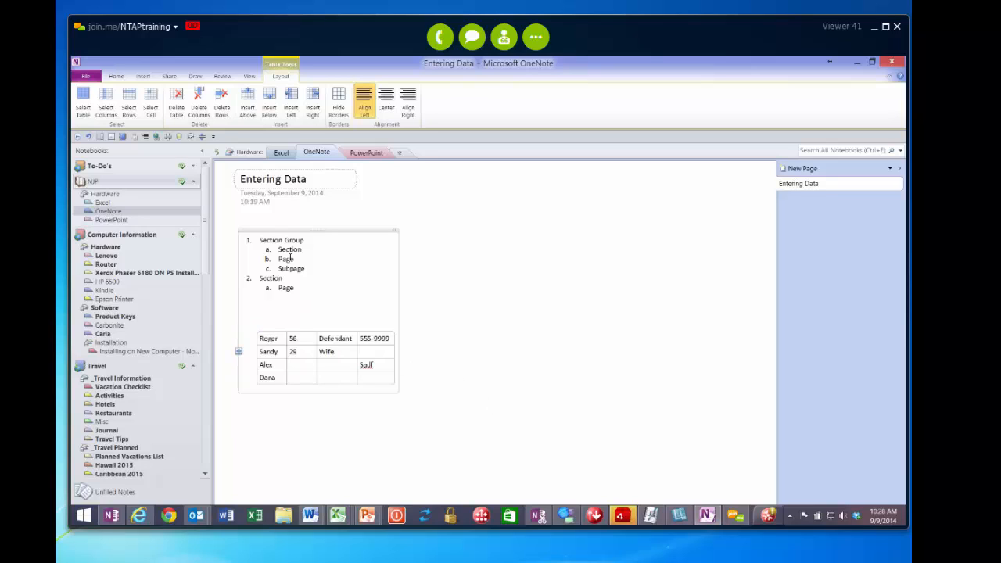
# Apply the Heading 1 style to the numbered list items Section Group and Section
pyautogui.click(270, 239)
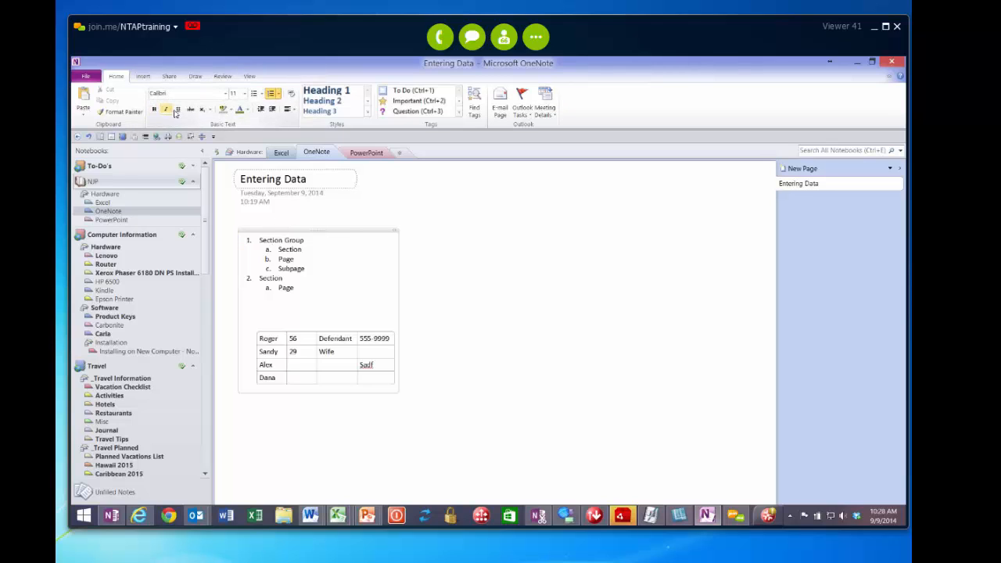
pyautogui.click(248, 111)
pyautogui.click(272, 240)
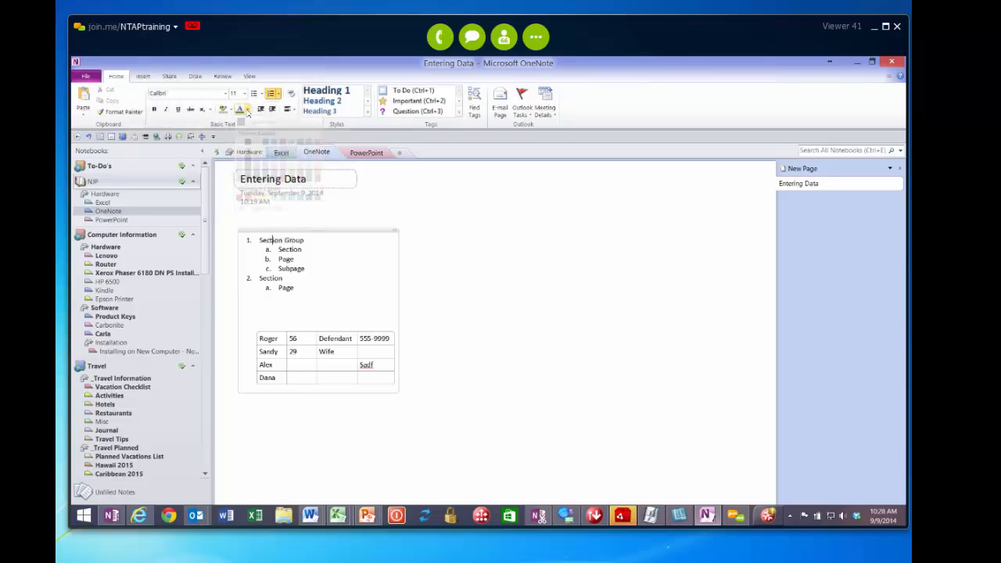
pyautogui.click(325, 92)
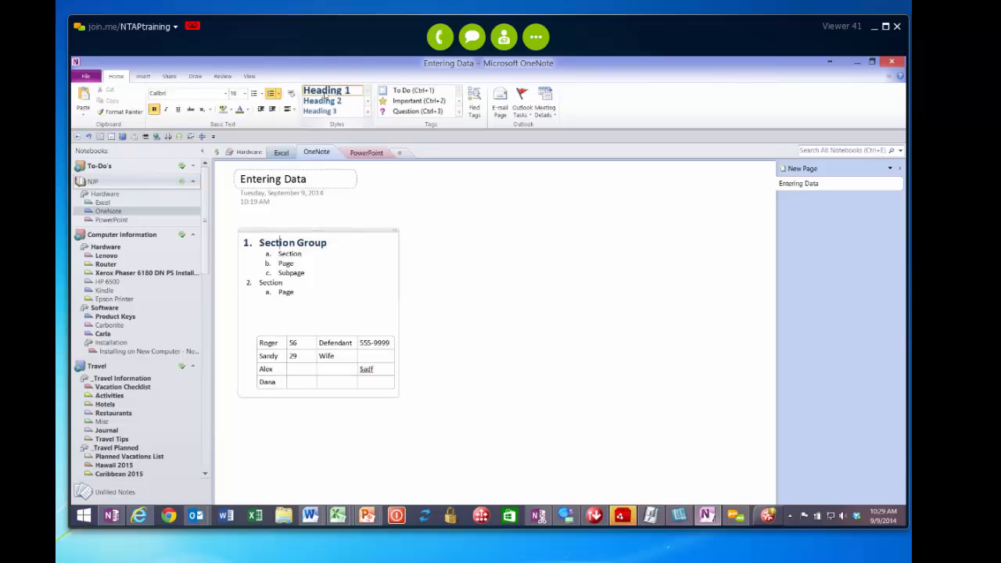
pyautogui.click(274, 283)
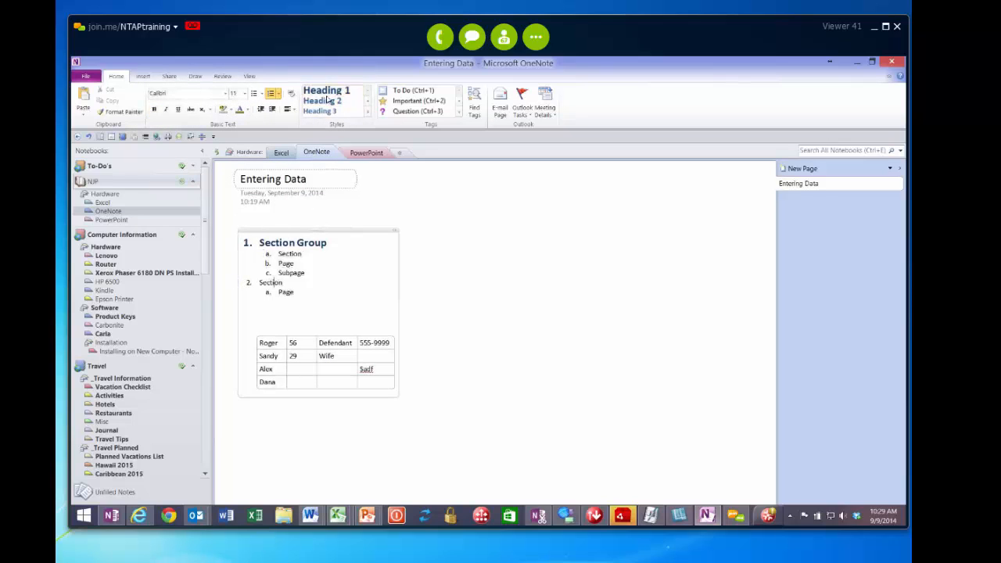
pyautogui.click(326, 92)
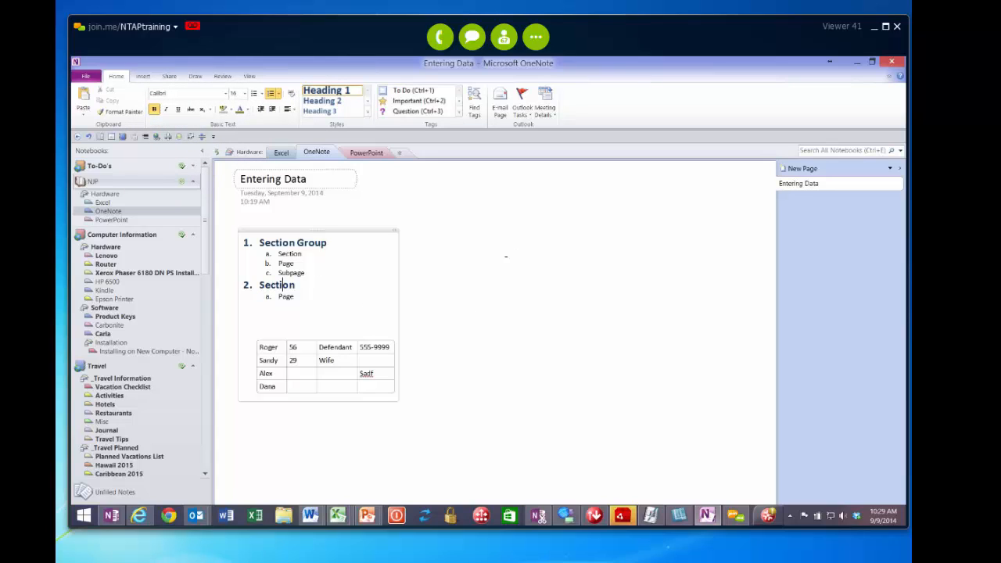
# Add a note beside the outline with To Do items Prepare for Trial and Depose, and tick and untick the first item
pyautogui.click(520, 240)
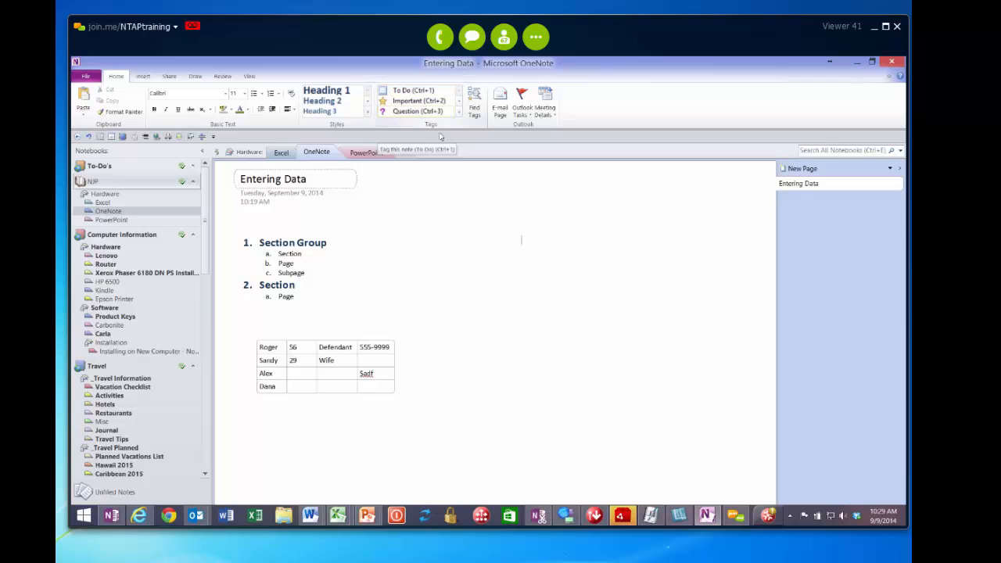
pyautogui.click(405, 92)
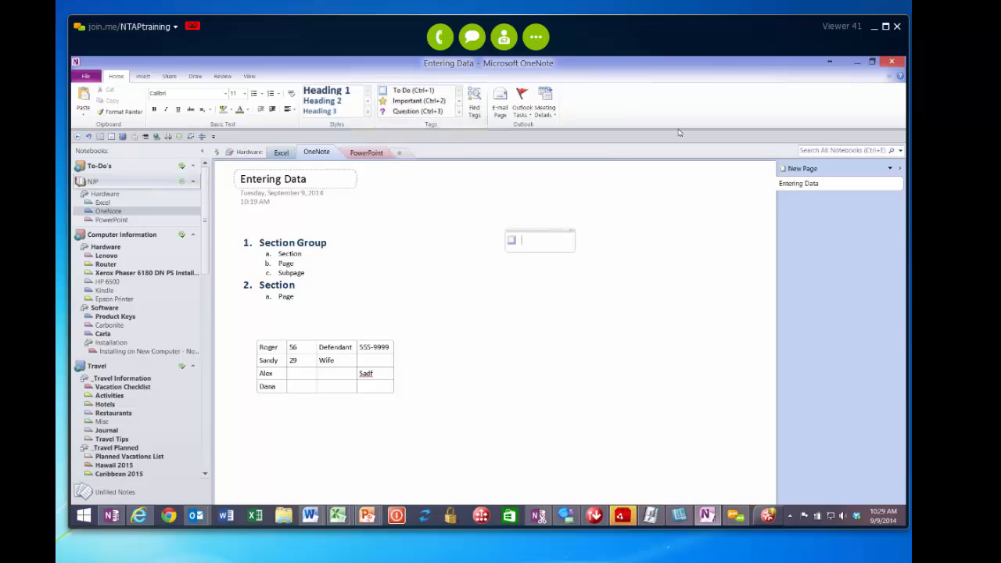
pyautogui.write('Prepare for Trial')
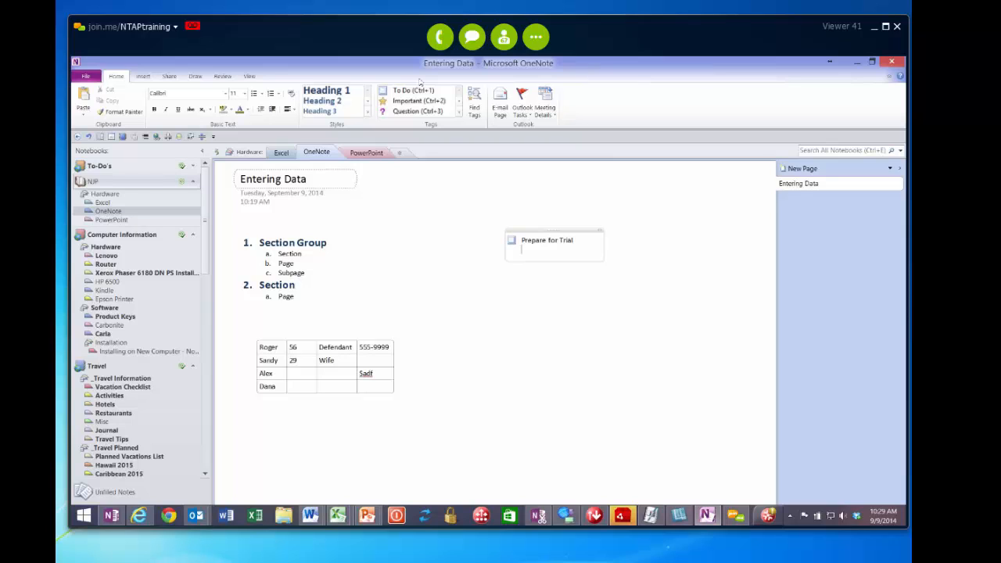
pyautogui.press('Return')
pyautogui.write('Depose')
pyautogui.click(511, 241)
pyautogui.click(510, 240)
# Flag Depose as an Outlook task for Today, and view today's Outlook meetings without inserting any details
pyautogui.click(523, 113)
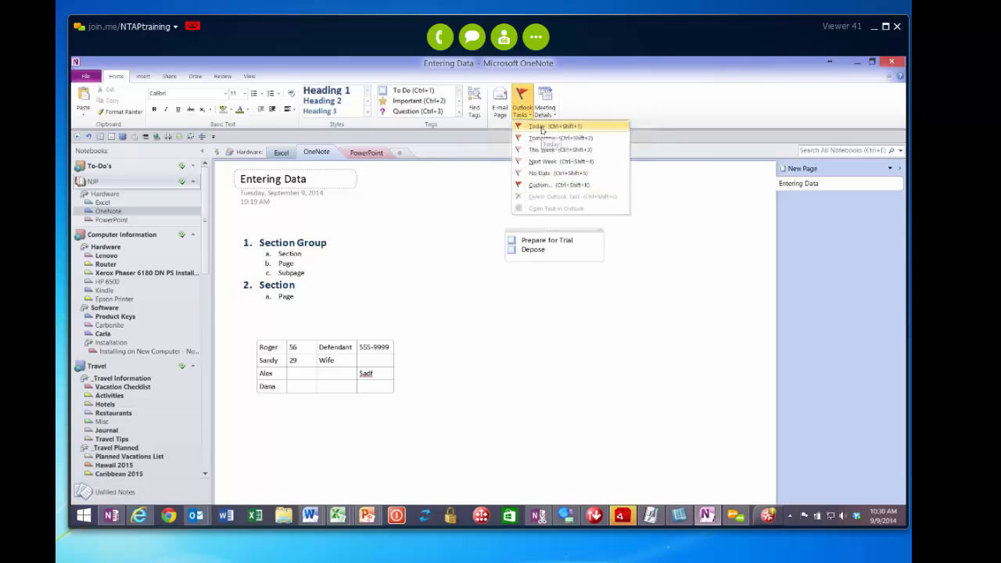
pyautogui.click(543, 127)
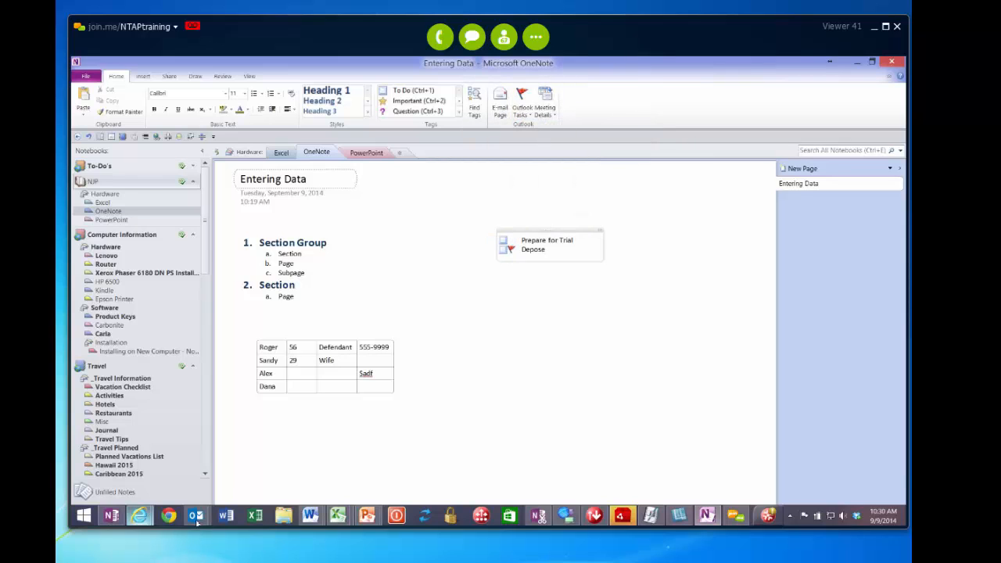
pyautogui.moveTo(199, 522)
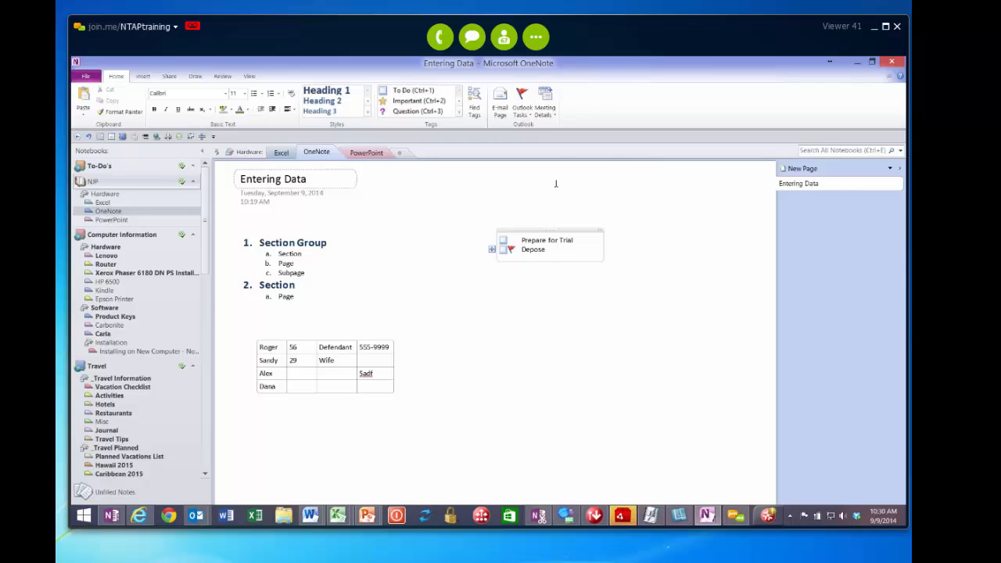
pyautogui.click(548, 115)
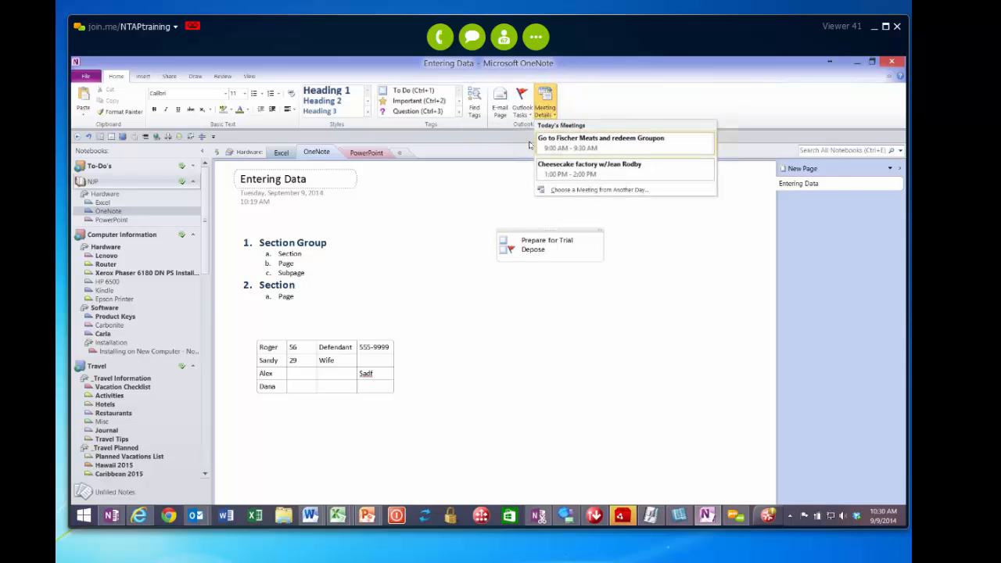
pyautogui.click(714, 258)
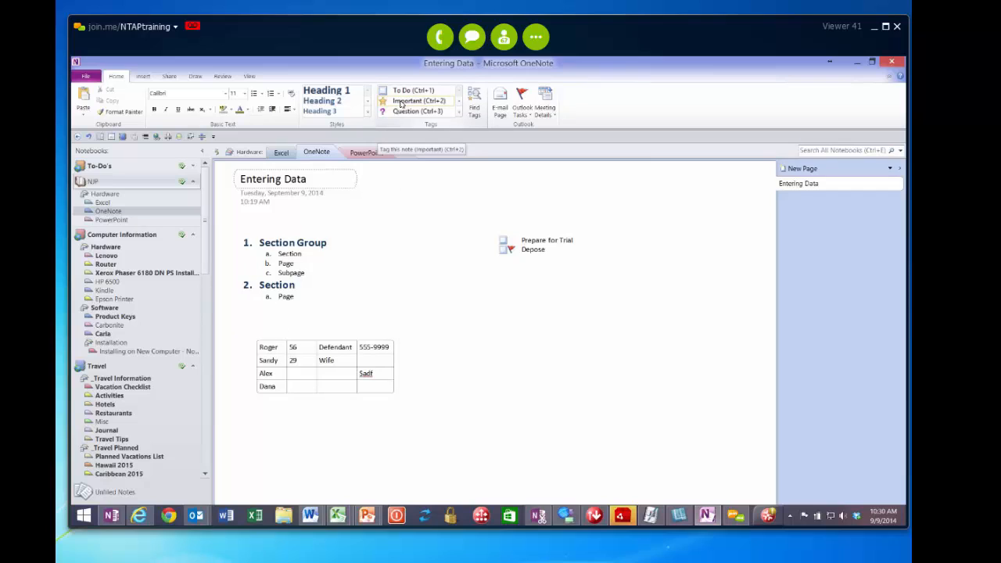
# Tag the Section item under Section Group as both Important and Question
pyautogui.click(279, 253)
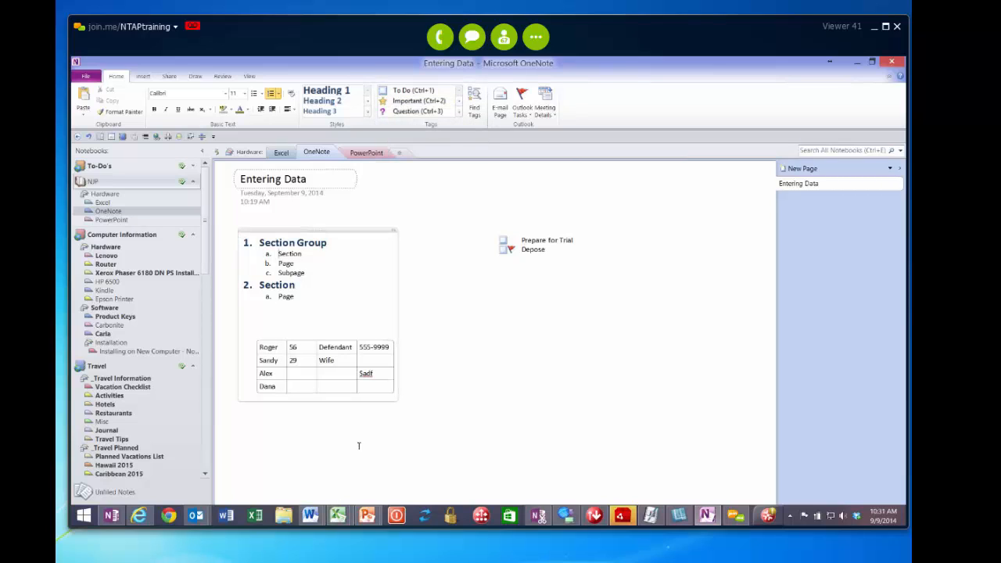
pyautogui.hotkey('ctrl', '2')
pyautogui.click(396, 112)
# Create a custom tag named after a person, with red font and a smiley face symbol, and apply it to Subpage
pyautogui.click(460, 114)
pyautogui.scroll(-1, 462, 141)
pyautogui.scroll(-1, 462, 141)
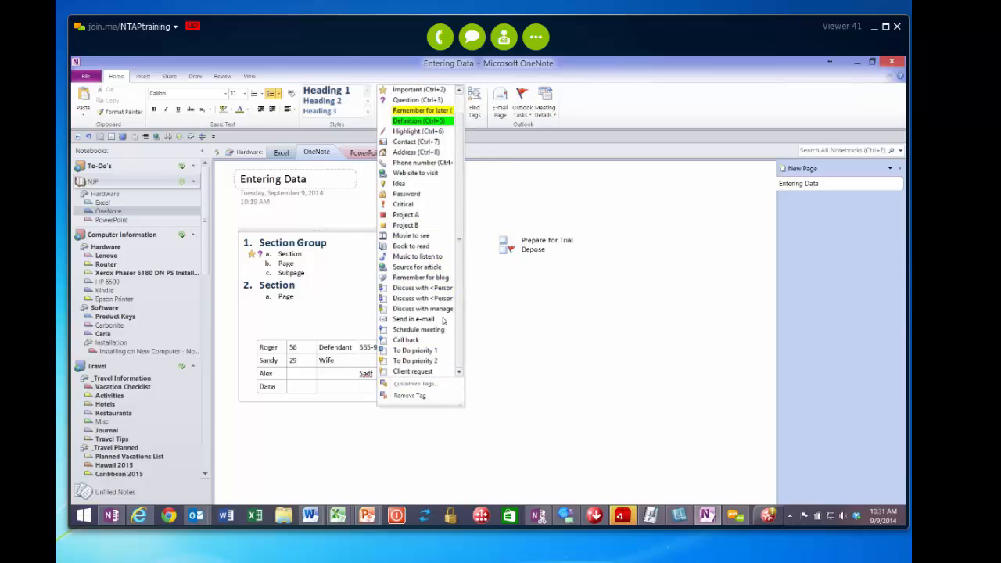
pyautogui.scroll(2, 463, 226)
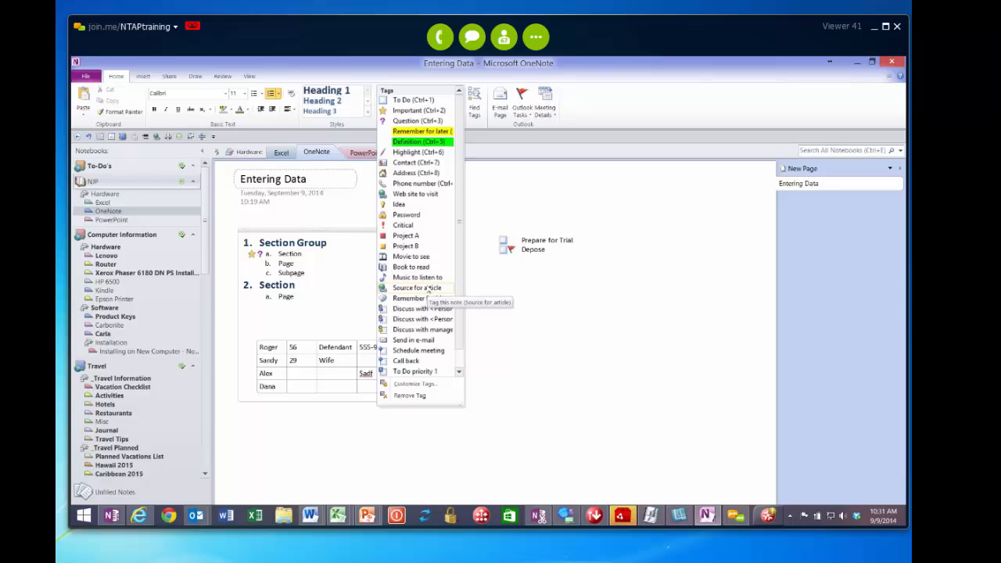
pyautogui.click(432, 384)
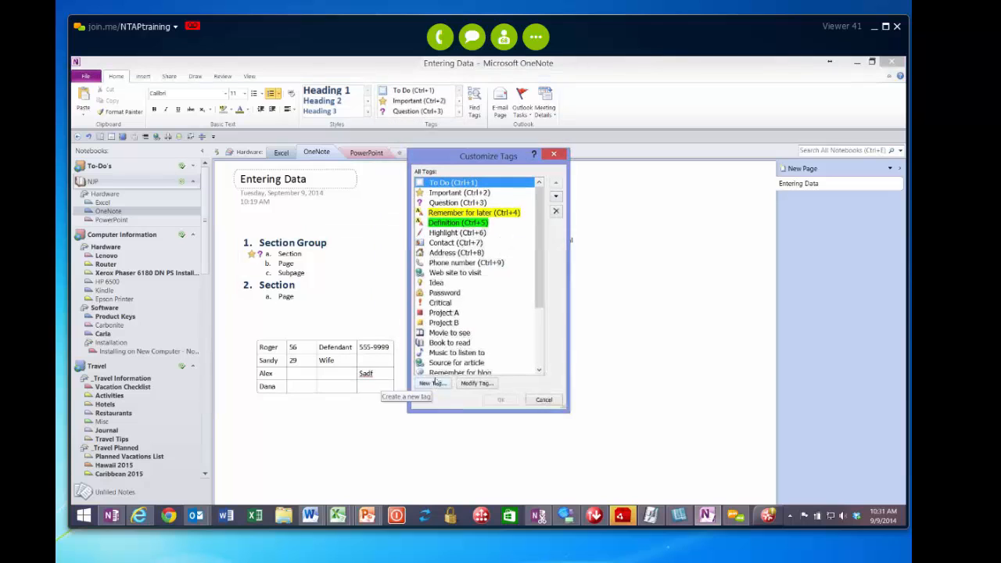
pyautogui.click(433, 384)
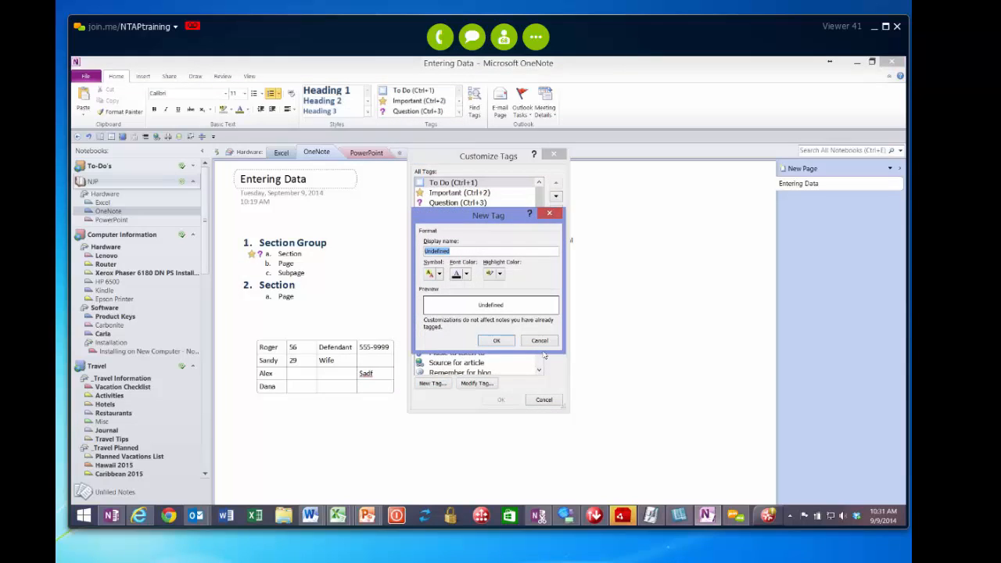
pyautogui.write('Sue E.')
pyautogui.click(467, 274)
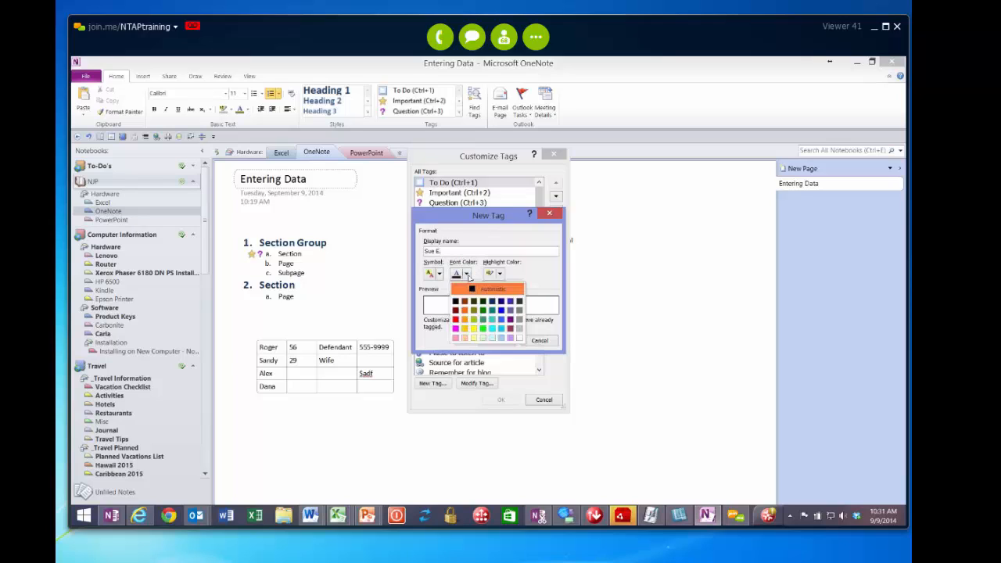
pyautogui.click(456, 320)
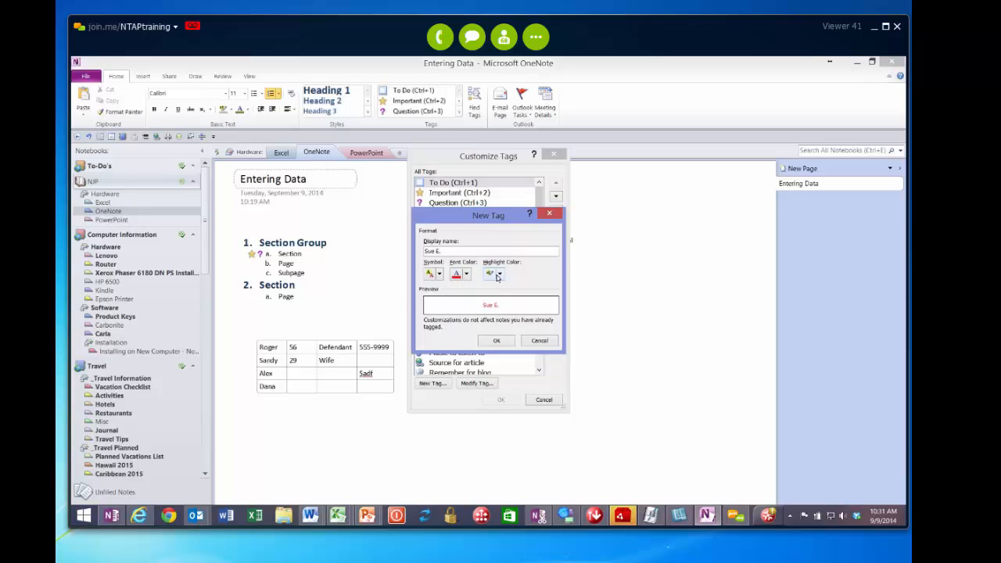
pyautogui.click(439, 274)
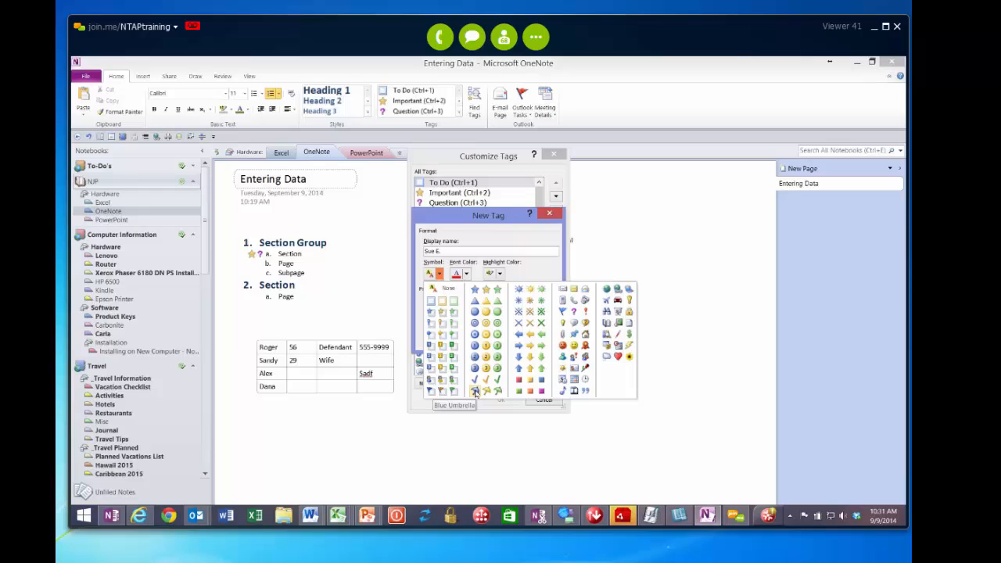
pyautogui.click(576, 349)
pyautogui.click(488, 341)
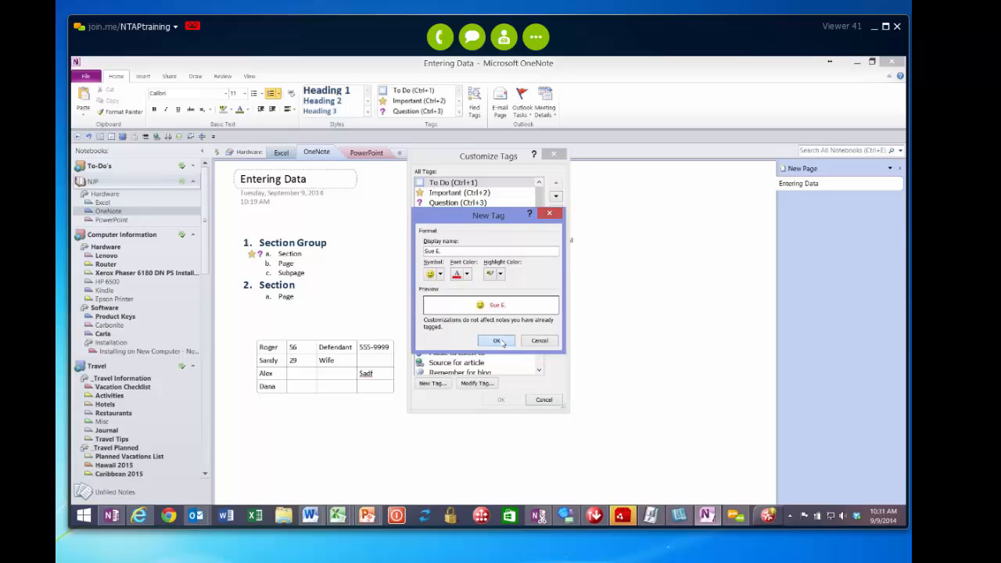
pyautogui.click(504, 400)
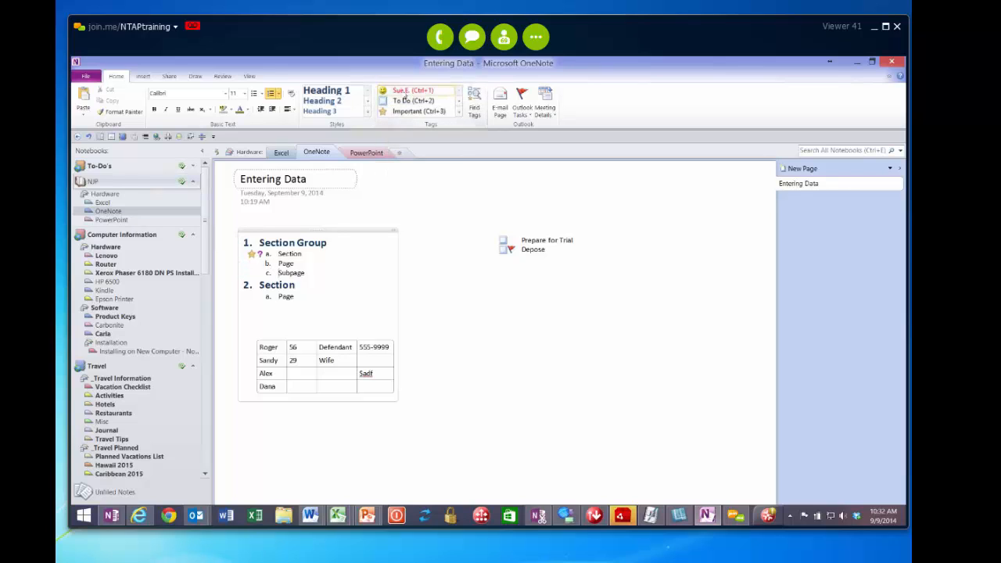
pyautogui.click(405, 93)
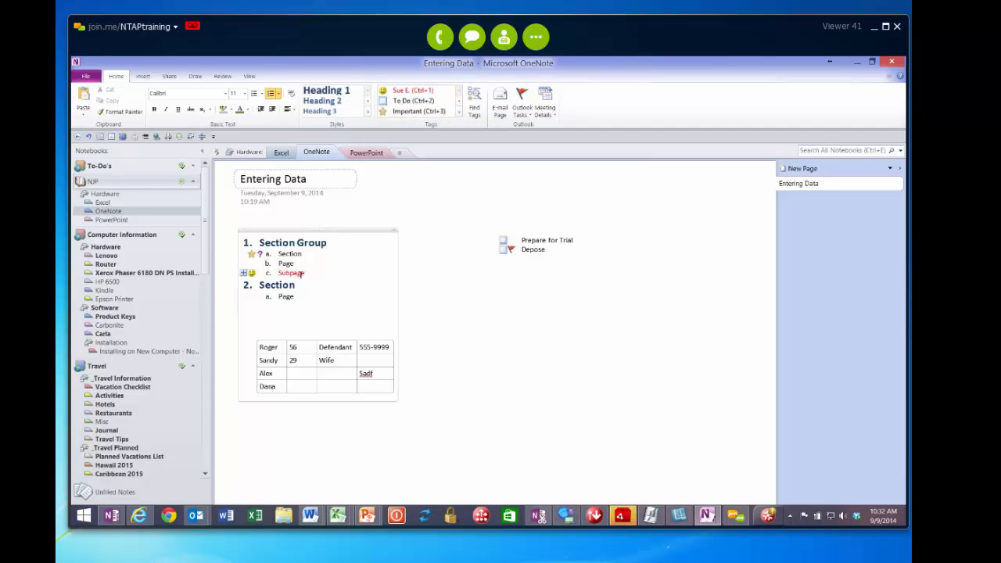
# Show the Tags Summary of the tagged notes in this notebook
pyautogui.click(461, 64)
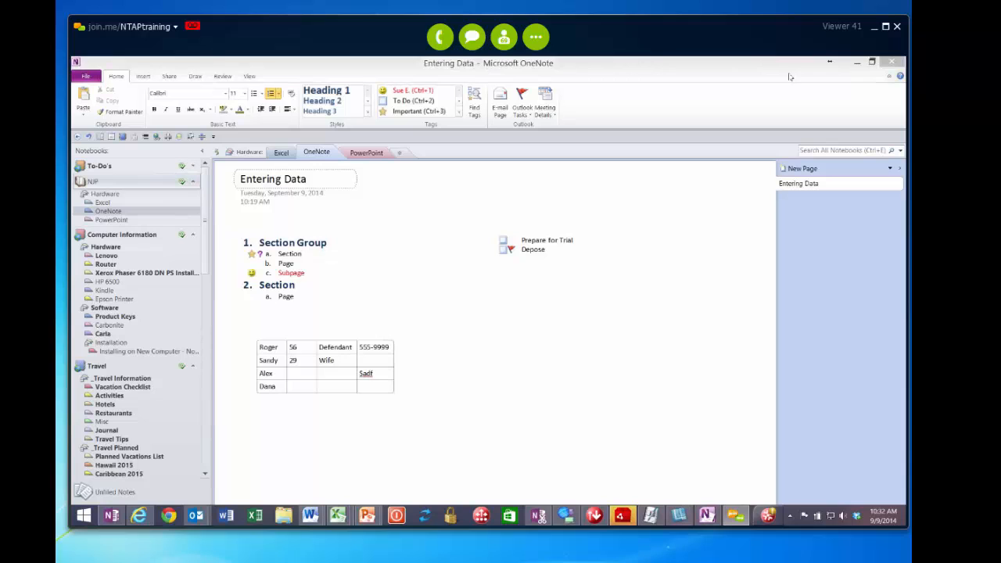
pyautogui.click(472, 101)
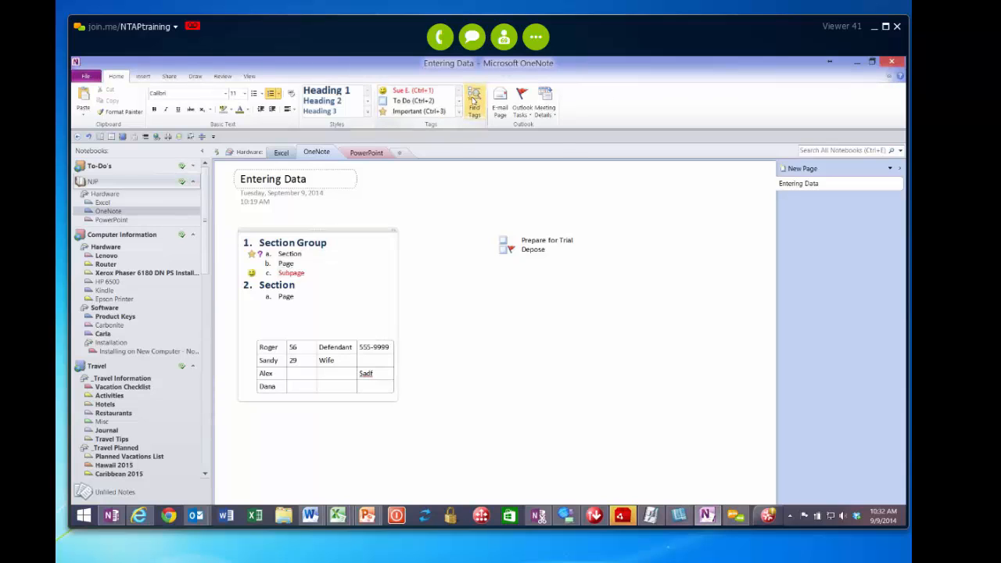
pyautogui.click(472, 101)
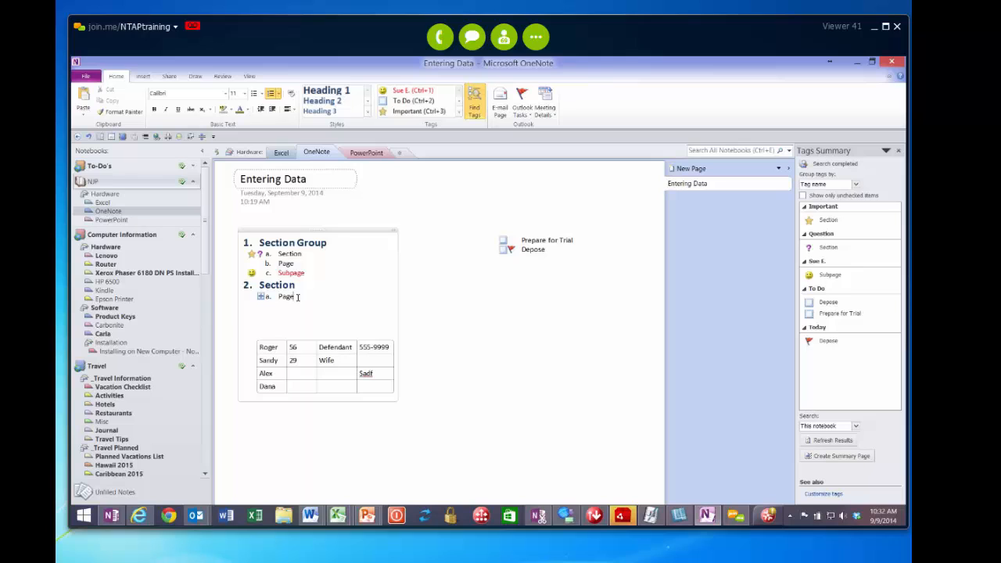
# Apply the custom smiley tag to the Page item under the second heading, and refresh the tag search results
pyautogui.click(401, 91)
pyautogui.click(828, 442)
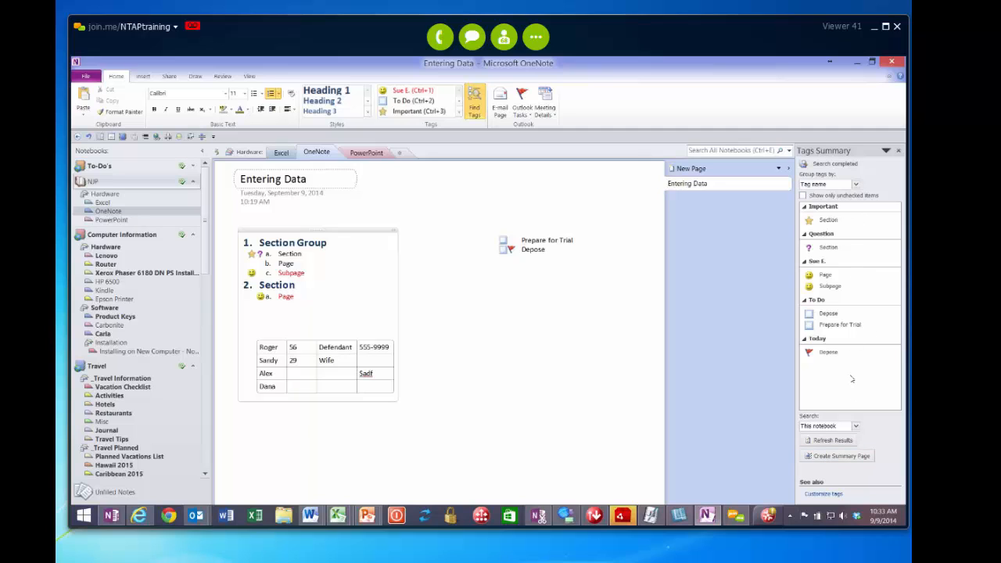
# Create a summary page of the tagged notes and select its whole note container
pyautogui.click(834, 458)
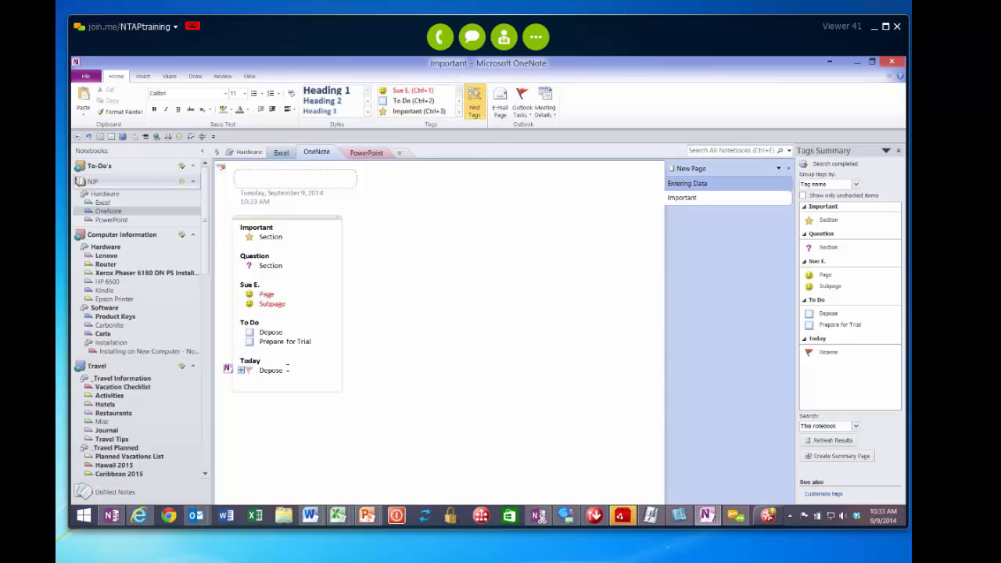
pyautogui.click(298, 219)
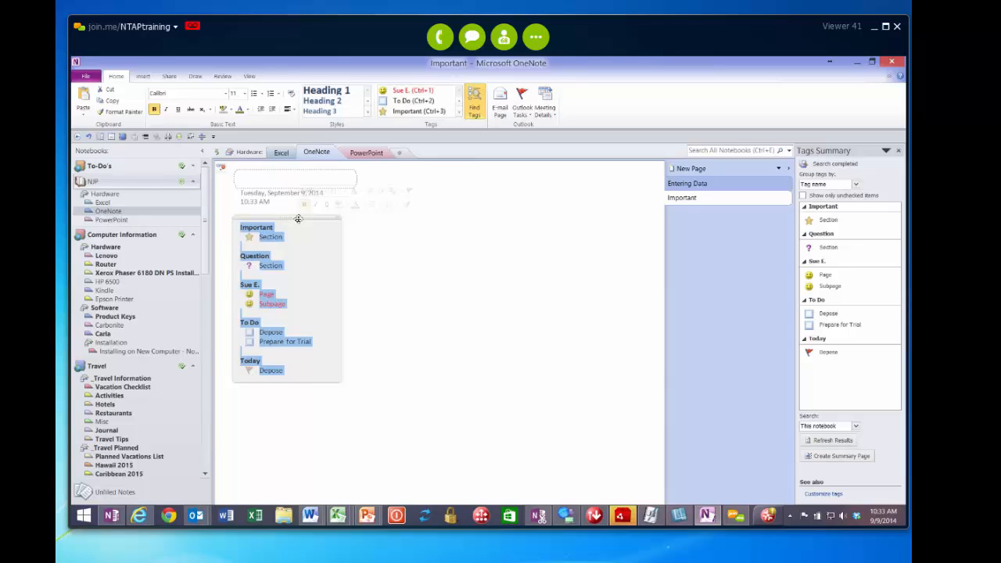
# Delete the Important tag summary page from the OneNote section and check the tag search scope options
pyautogui.click(434, 225)
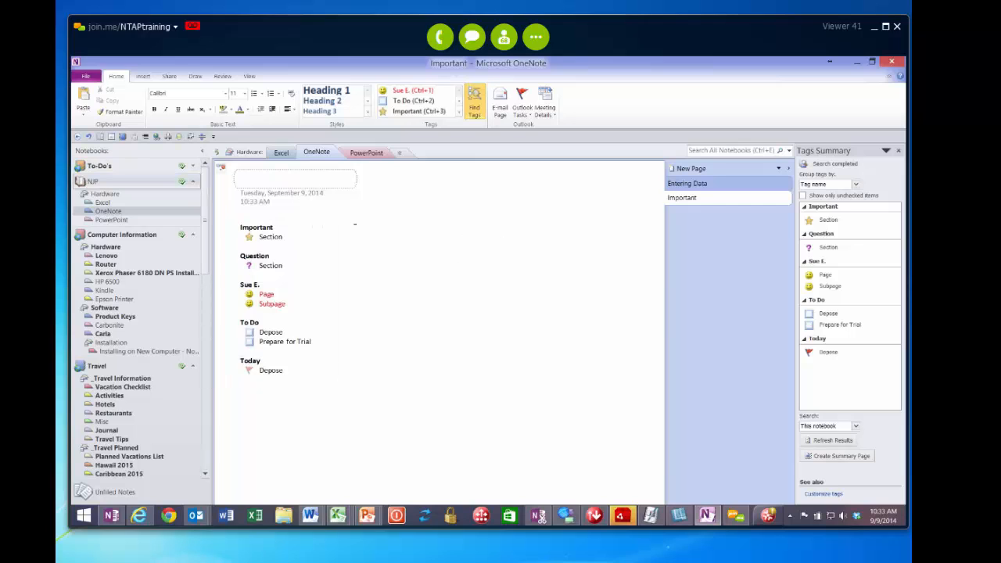
pyautogui.rightClick(686, 202)
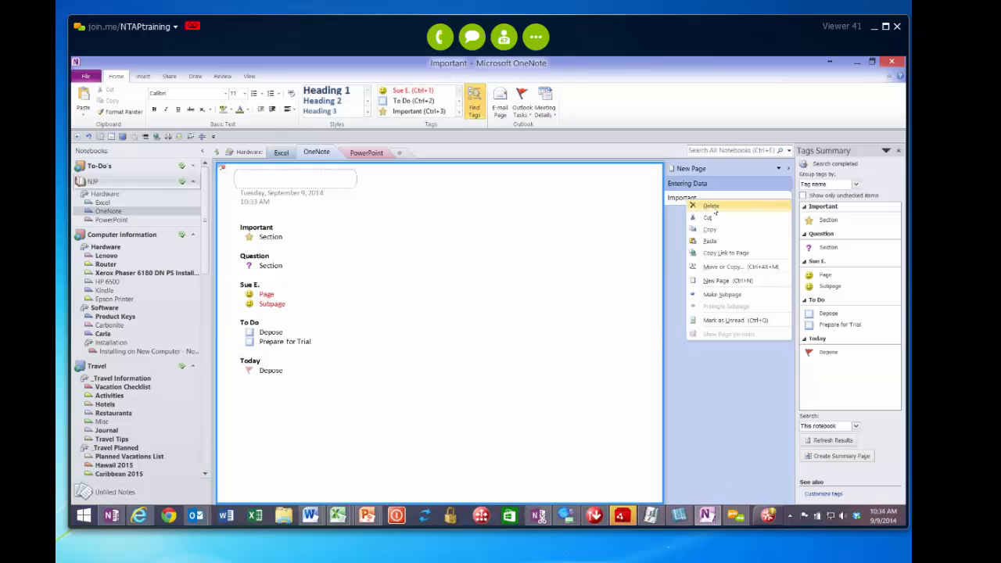
pyautogui.click(712, 207)
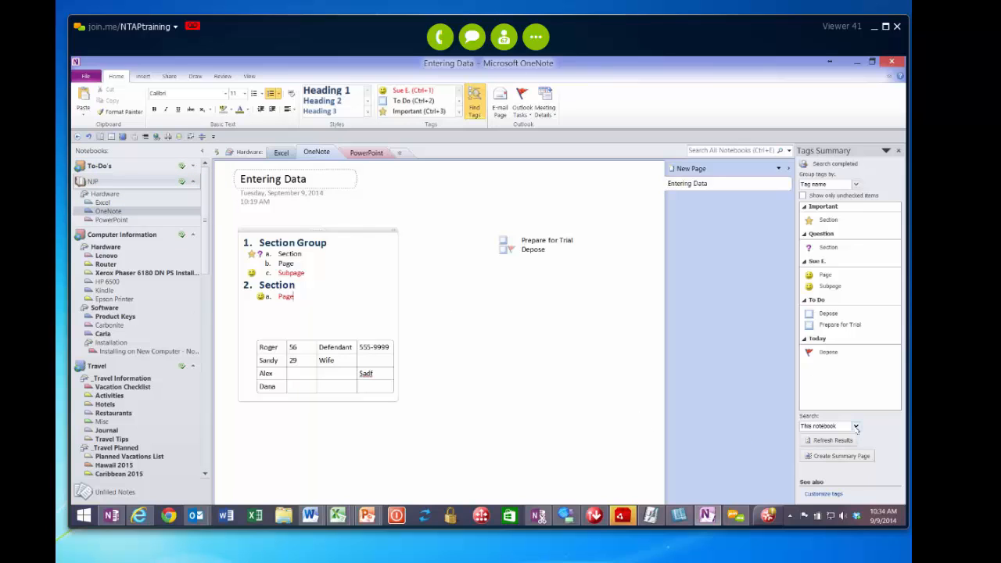
pyautogui.click(855, 426)
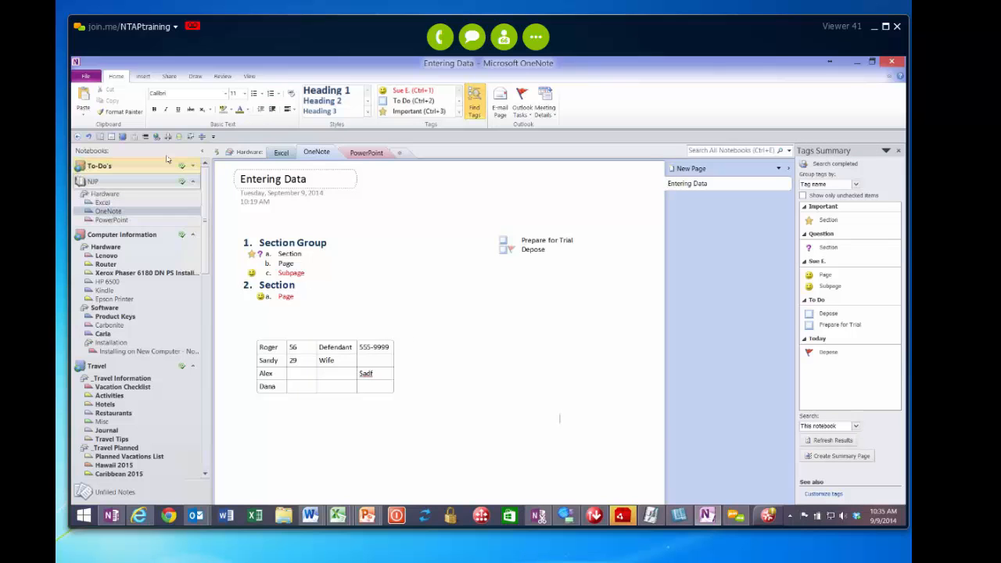
# Expand the To-Do's notebook, open its Work To-Do's section and view the Madrona Venture Group, NWA and GTTC pages
pyautogui.click(193, 167)
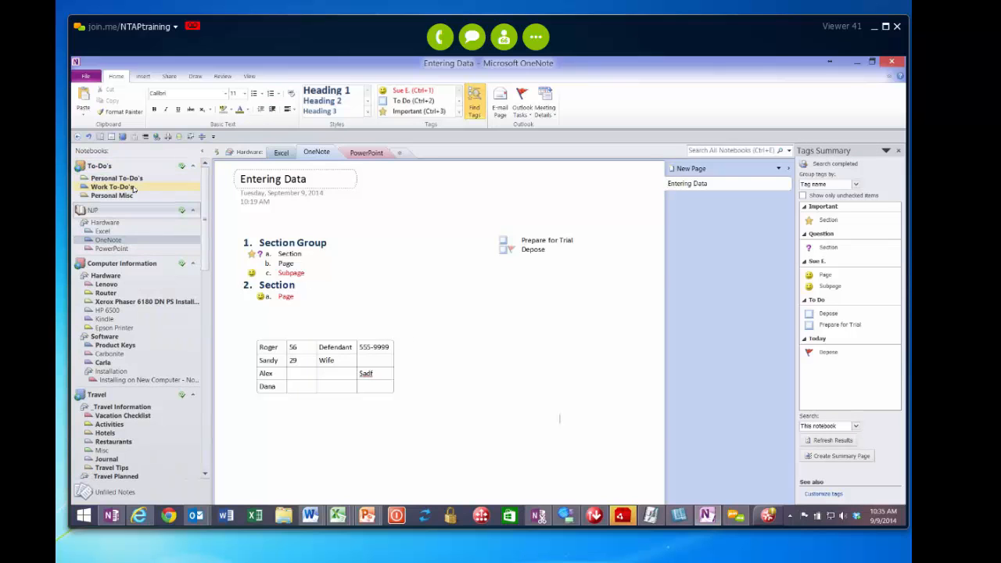
pyautogui.click(134, 188)
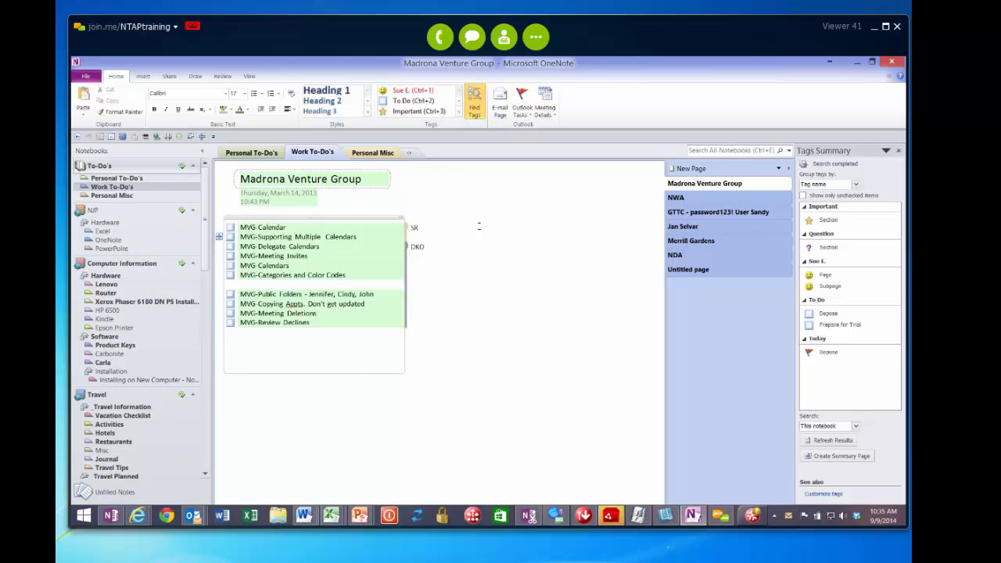
pyautogui.click(686, 186)
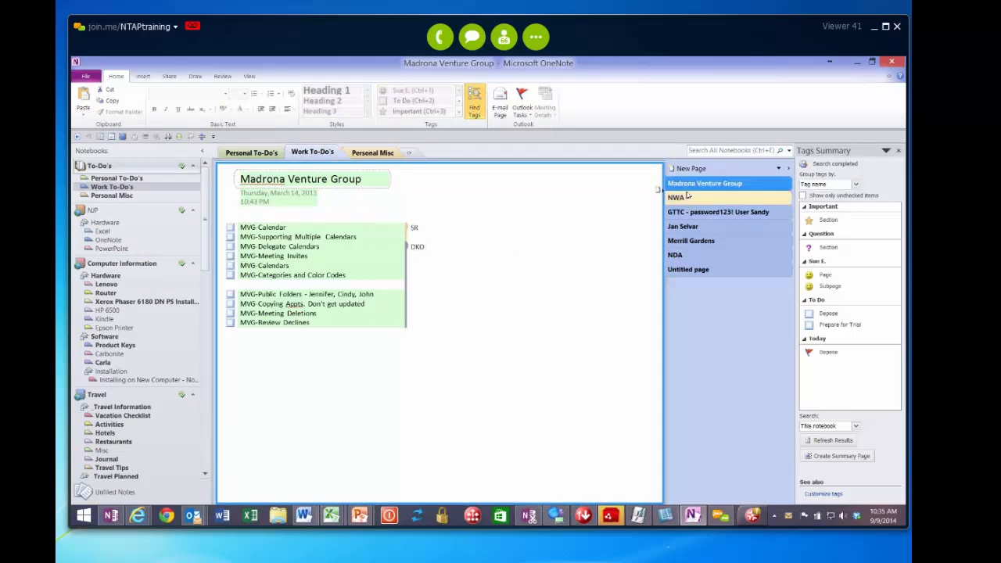
pyautogui.click(684, 197)
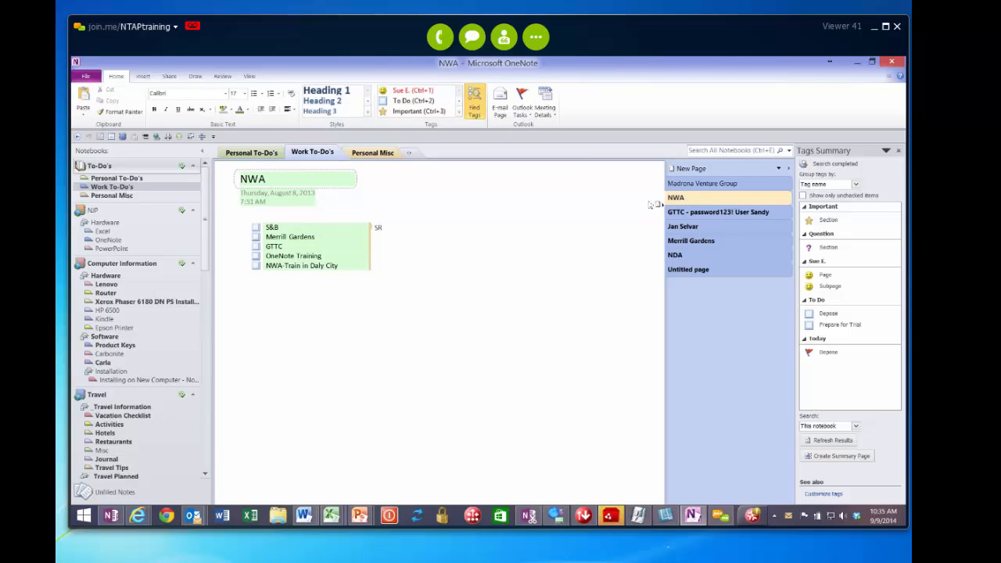
pyautogui.click(693, 185)
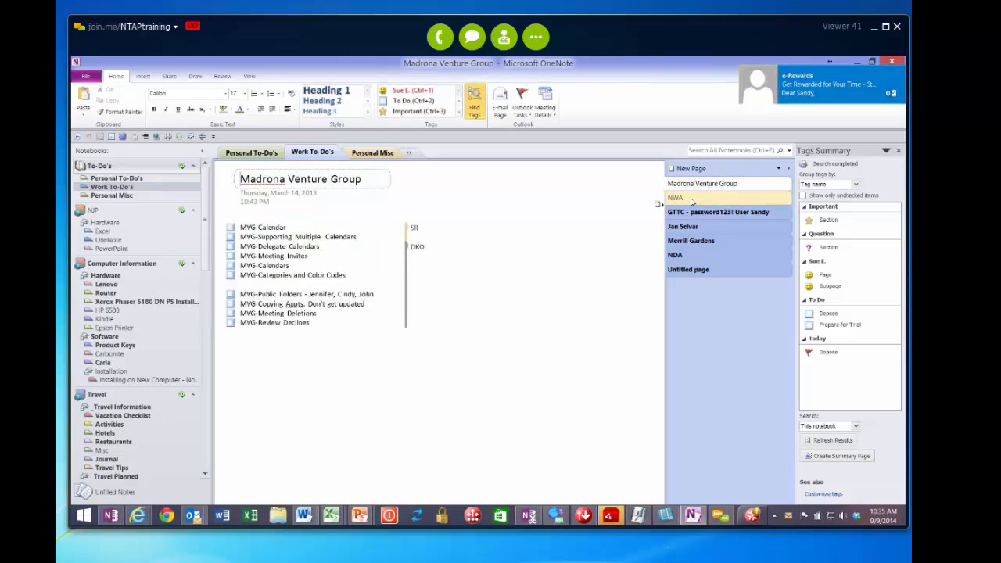
pyautogui.click(692, 200)
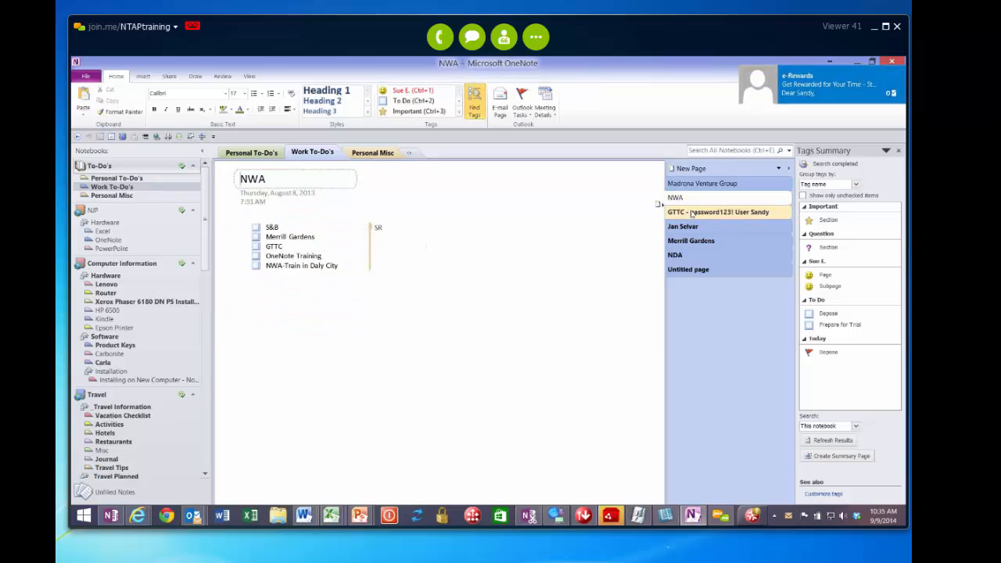
pyautogui.click(691, 212)
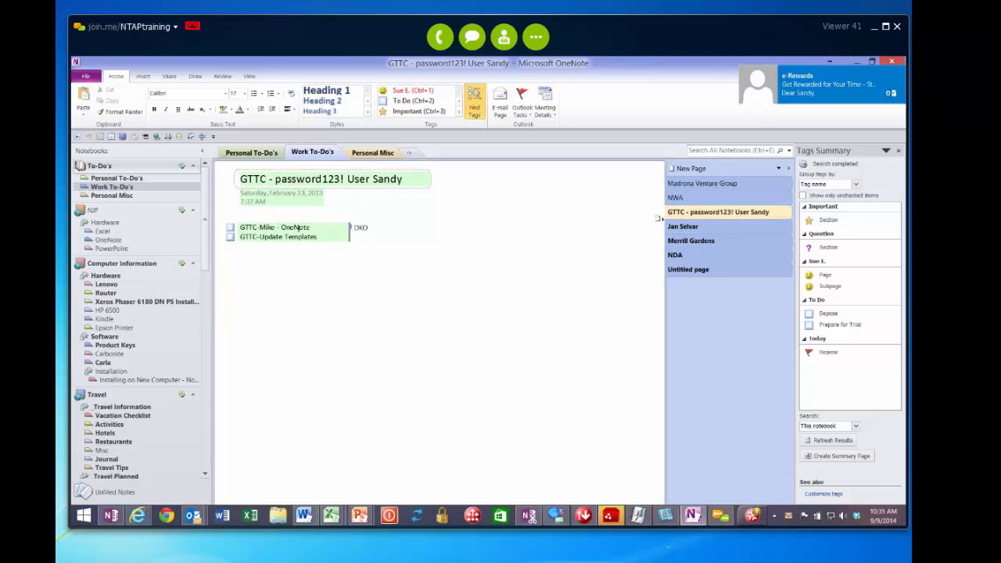
# Examine the client prefixes of the to-do items on the GTTC and Madrona Venture Group pages
pyautogui.moveTo(238, 227); pyautogui.dragTo(259, 227)
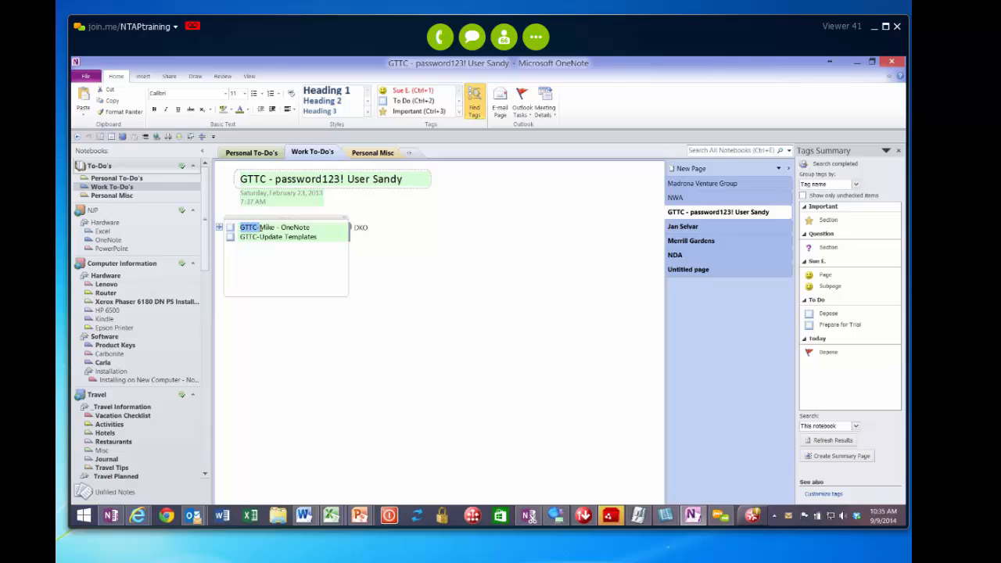
pyautogui.moveTo(240, 237); pyautogui.dragTo(260, 237)
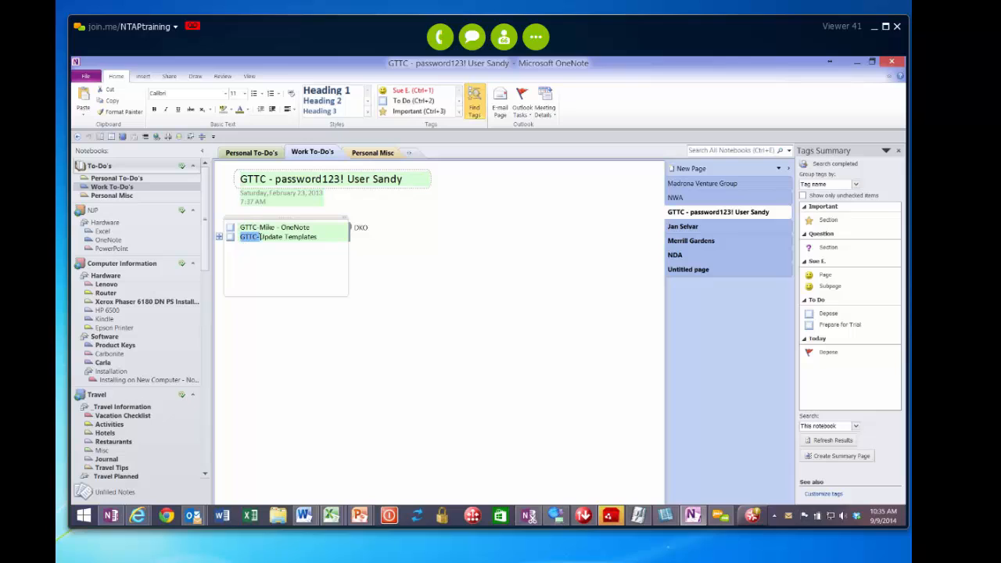
pyautogui.click(698, 272)
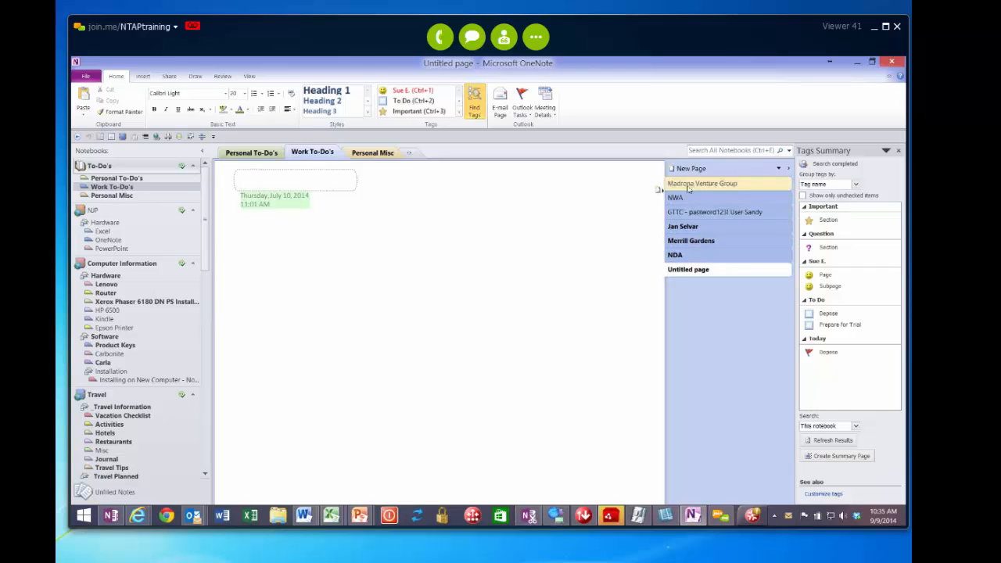
pyautogui.click(687, 184)
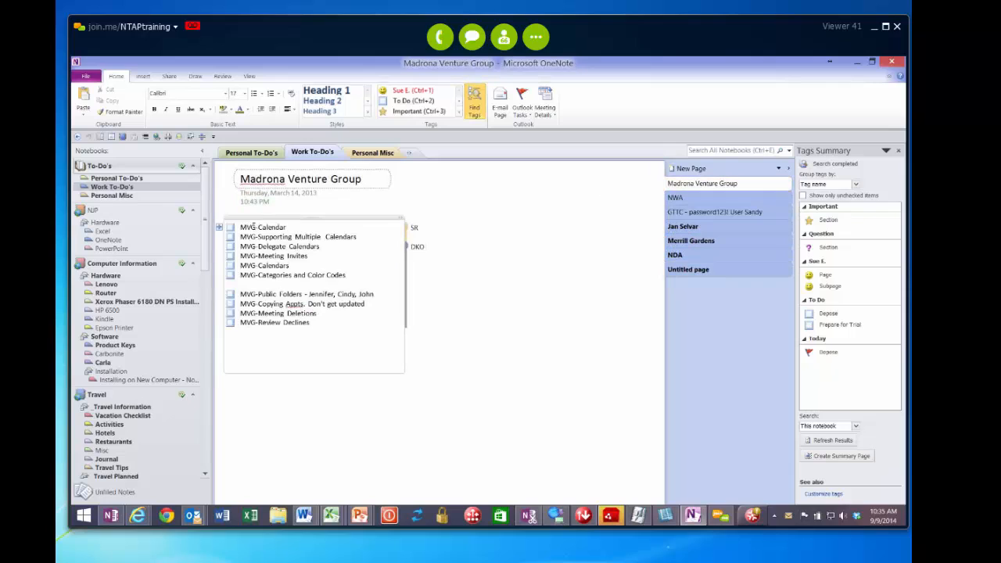
pyautogui.moveTo(240, 227); pyautogui.dragTo(358, 237)
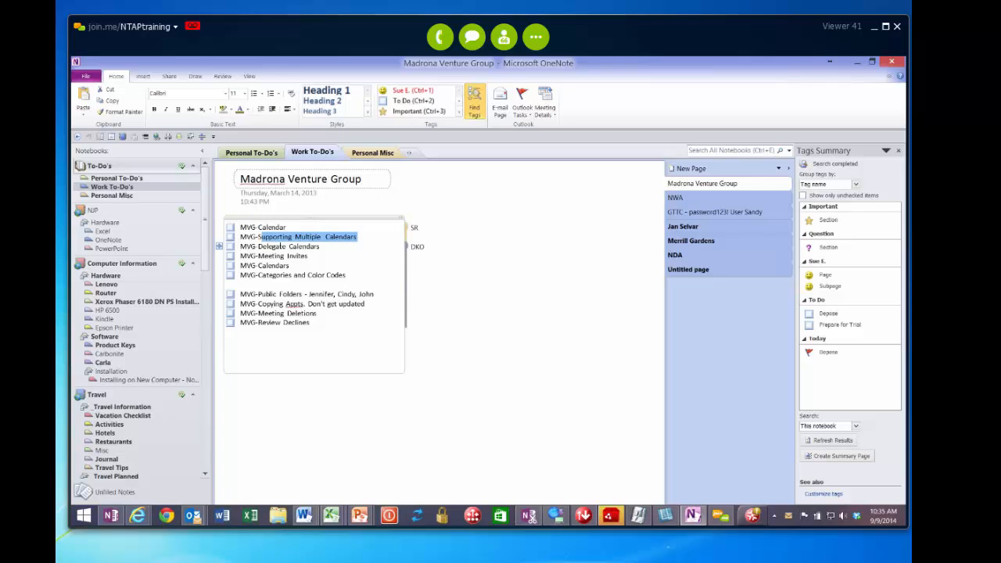
pyautogui.moveTo(273, 247); pyautogui.dragTo(320, 246)
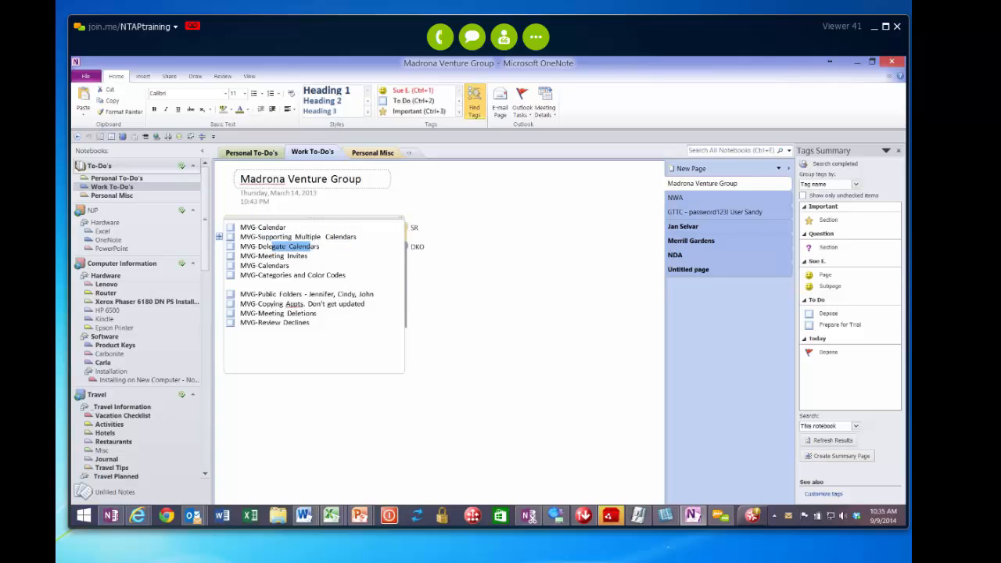
pyautogui.click(258, 228)
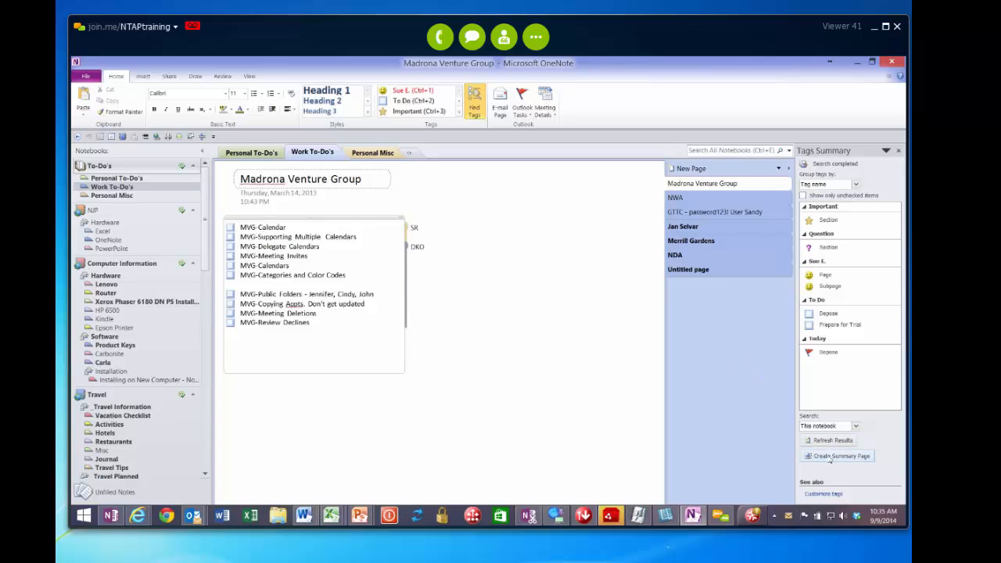
# Refresh the tag results for the To-Do's notebook, then create a summary page and review its grouped items
pyautogui.click(830, 442)
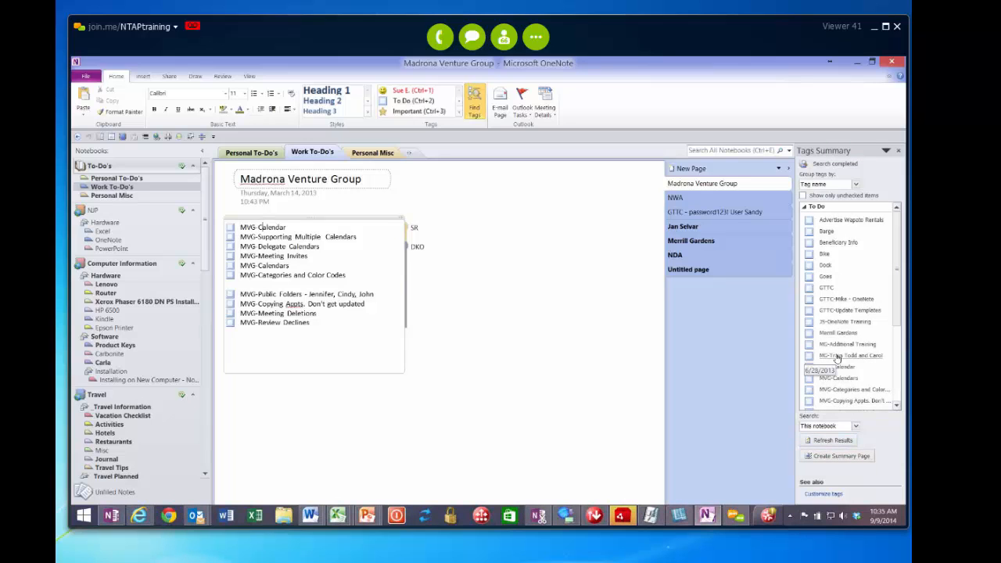
pyautogui.click(827, 460)
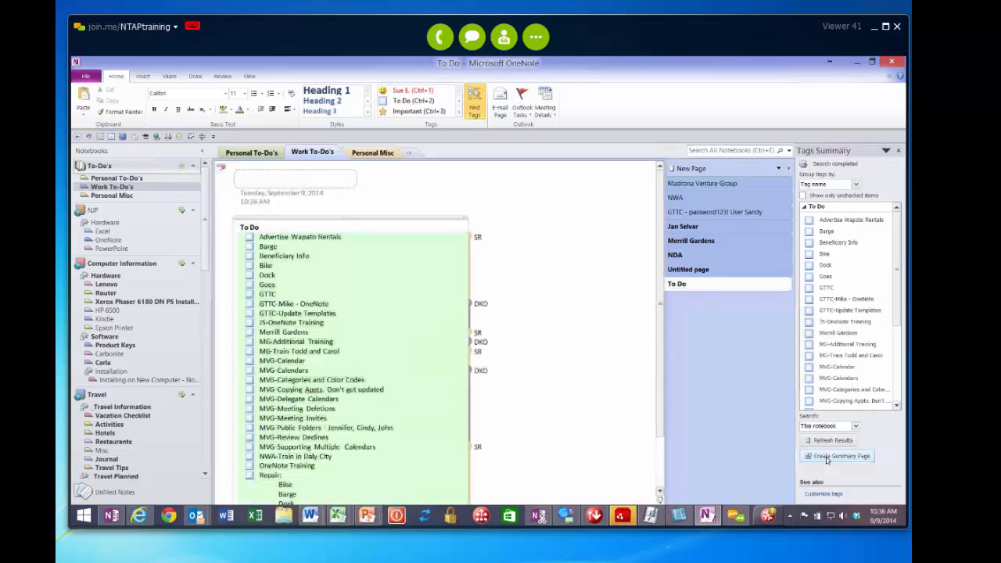
pyautogui.moveTo(262, 236); pyautogui.dragTo(280, 284)
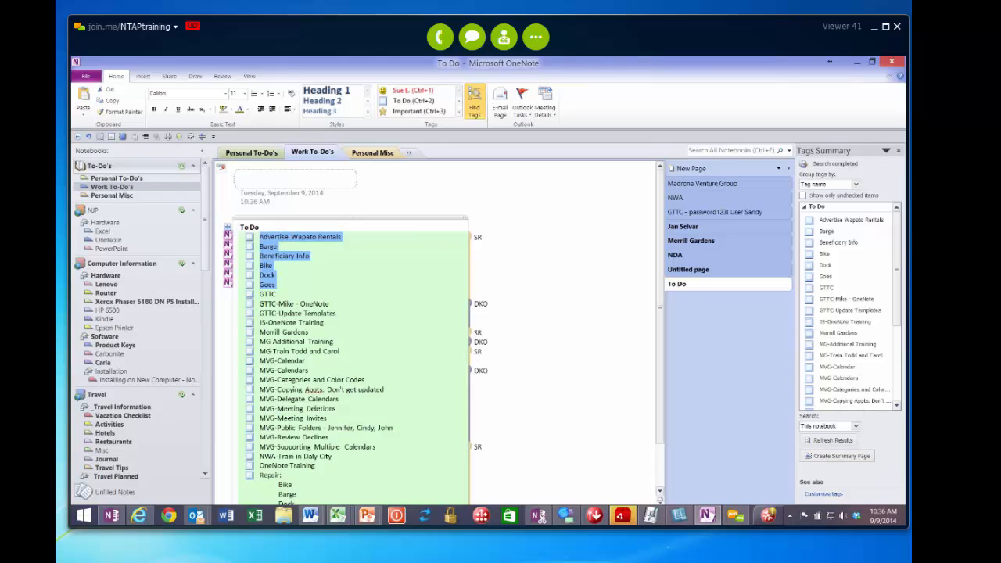
pyautogui.scroll(-2, 266, 258)
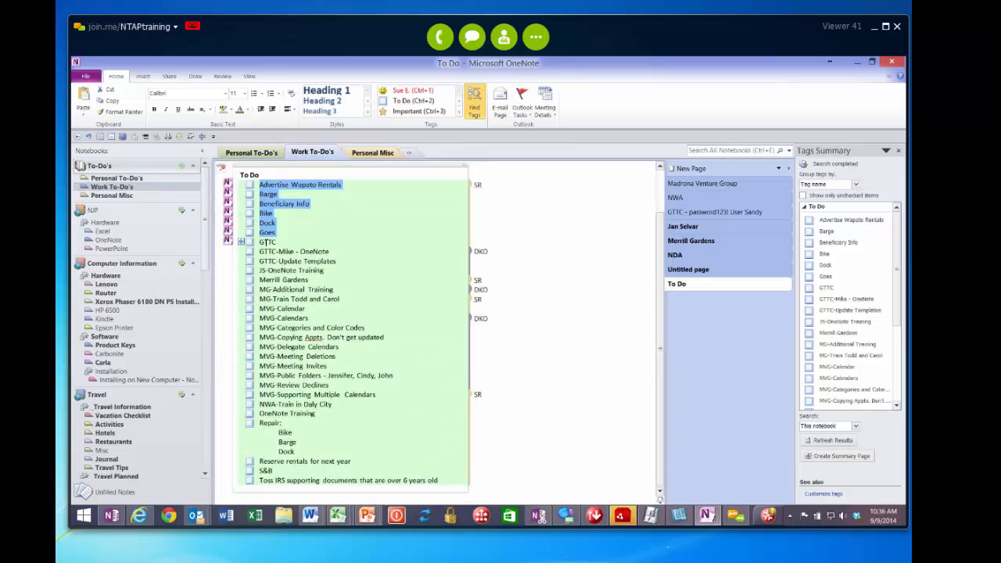
pyautogui.moveTo(261, 290); pyautogui.dragTo(376, 395)
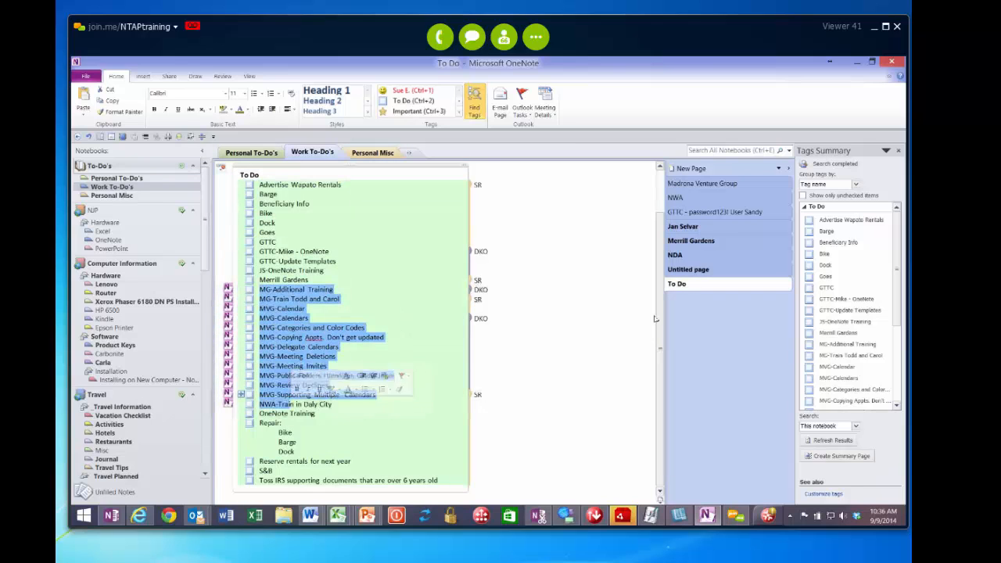
# Delete the To Do summary page from the Work To-Do's section
pyautogui.rightClick(687, 287)
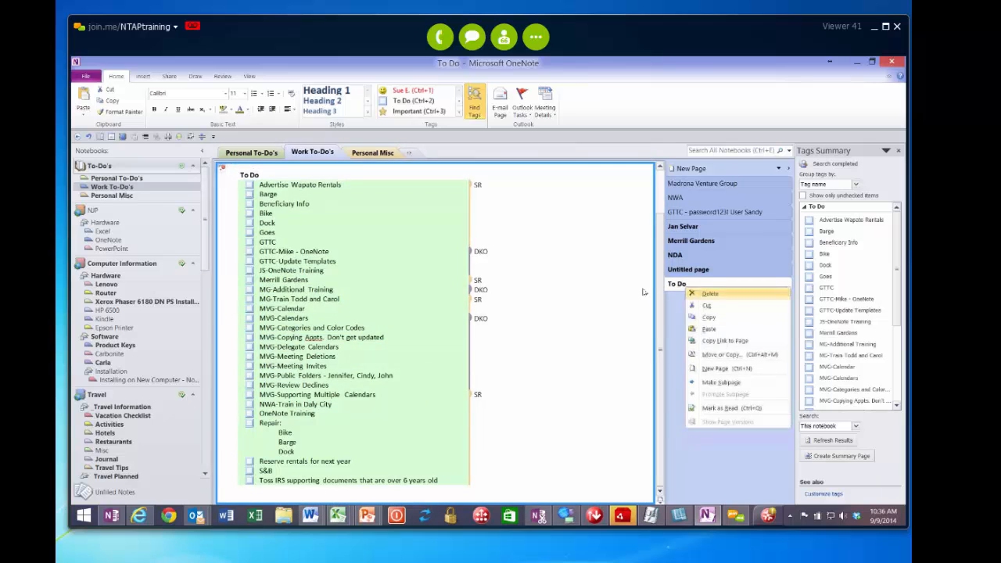
pyautogui.click(708, 294)
# Return to the Entering Data page in the NJP notebook and refresh the tag search results
pyautogui.click(114, 222)
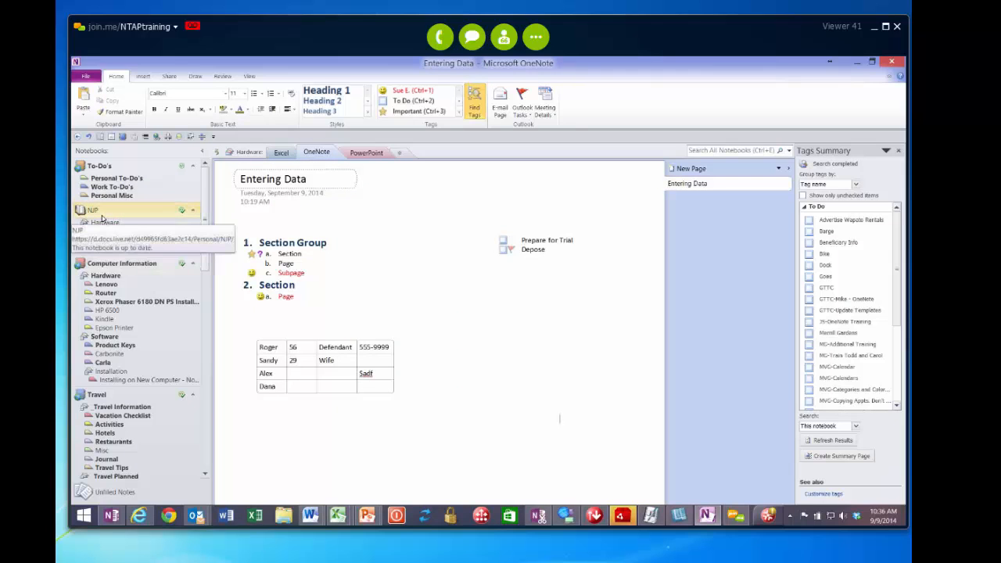
pyautogui.click(306, 242)
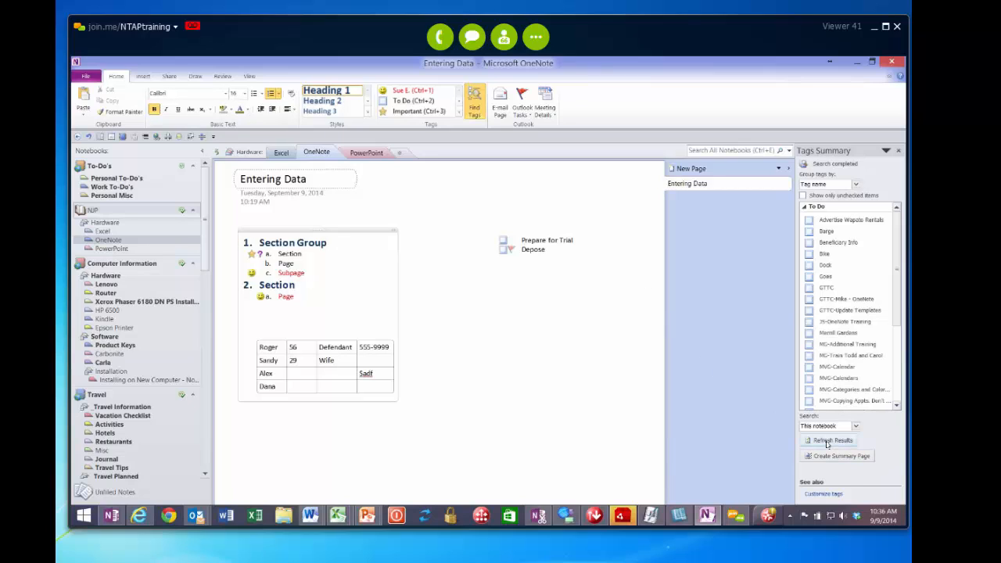
pyautogui.click(829, 442)
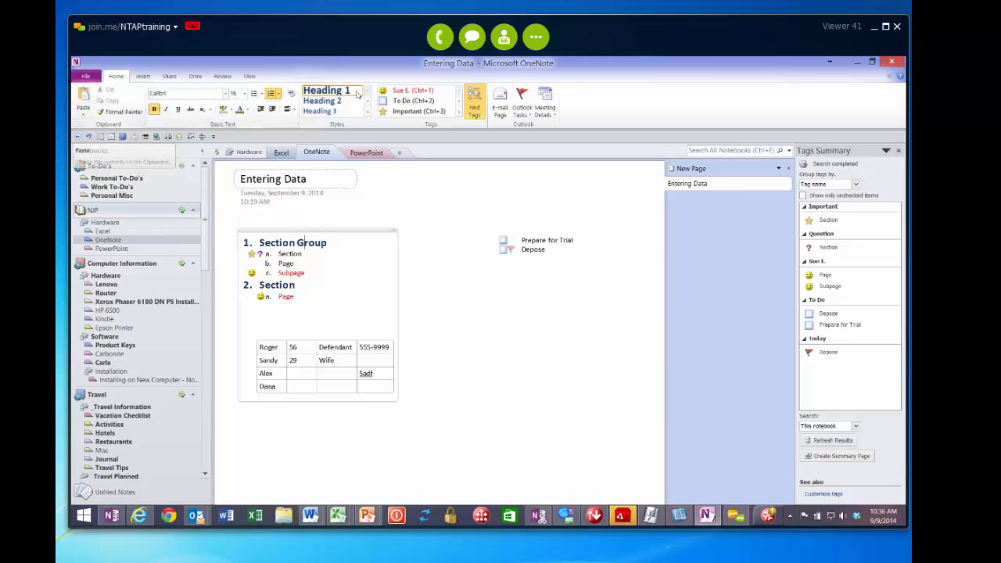
# Modify the custom smiley tag in the tag customization settings, changing its font color to dark blue and keeping its symbol
pyautogui.click(459, 113)
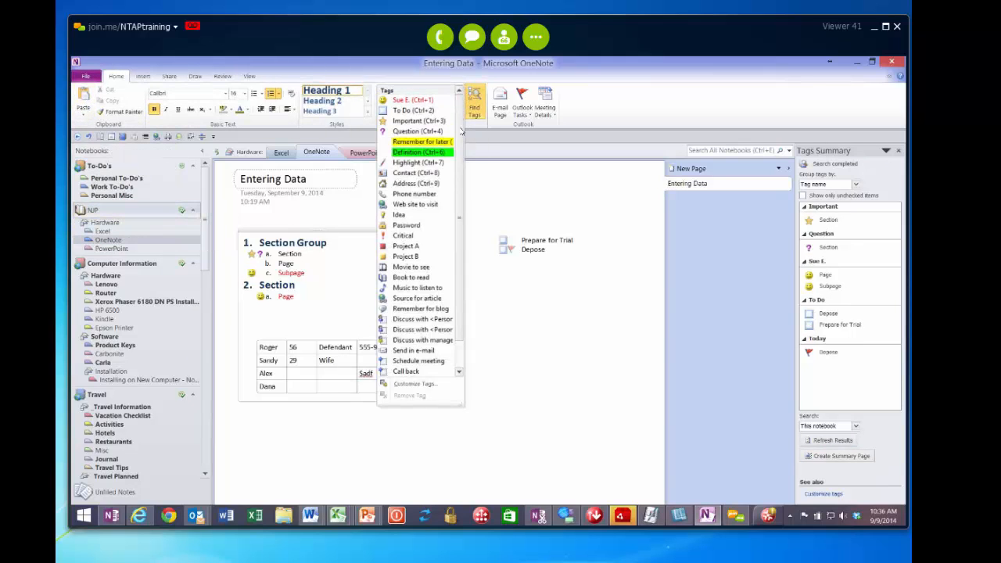
pyautogui.click(413, 384)
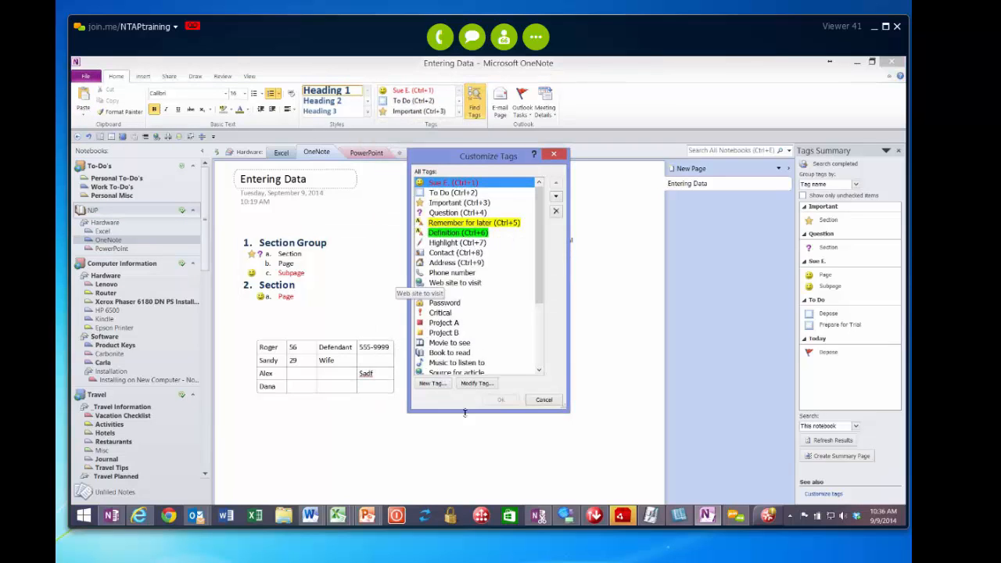
pyautogui.click(443, 194)
pyautogui.moveTo(444, 195); pyautogui.dragTo(453, 200)
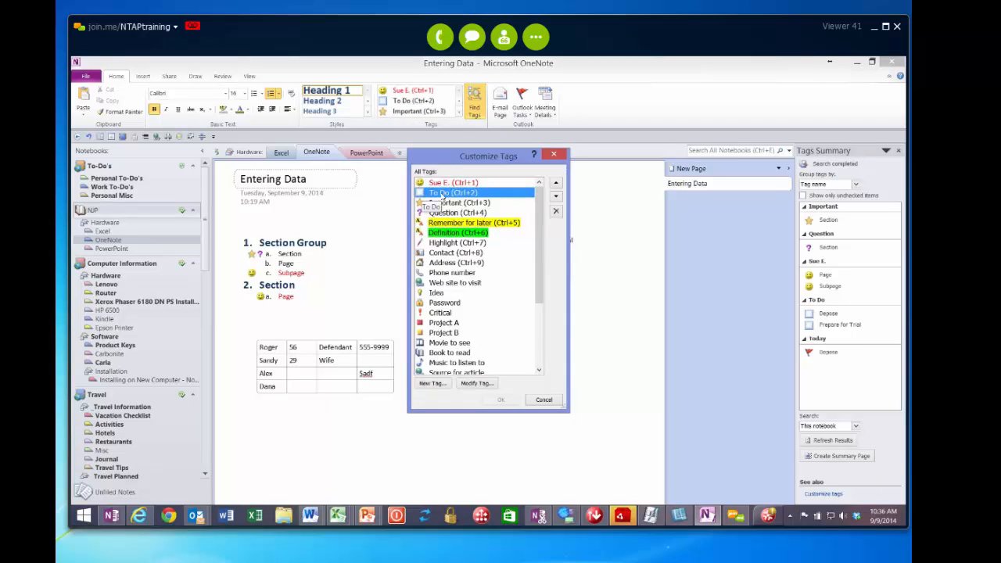
pyautogui.click(445, 186)
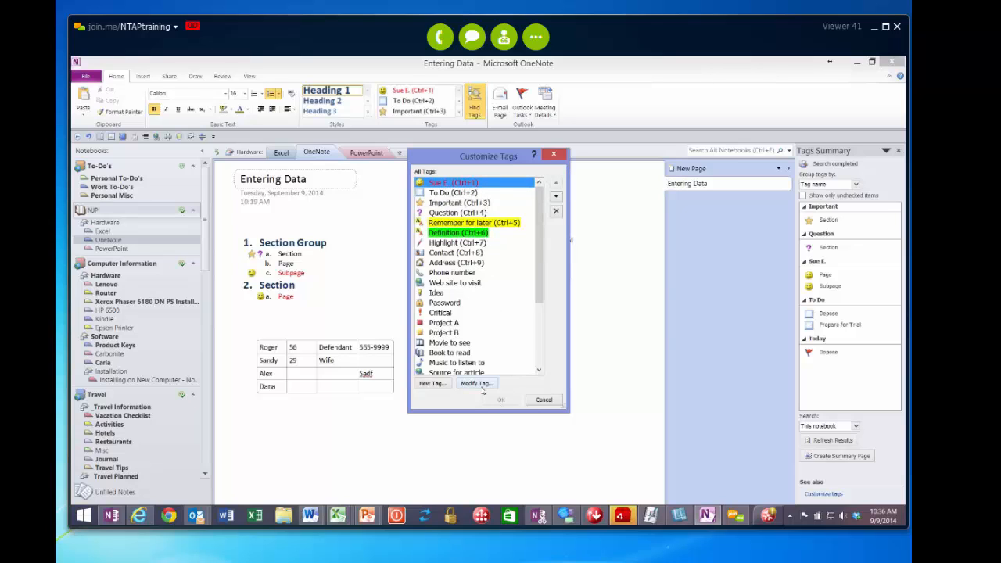
pyautogui.click(482, 388)
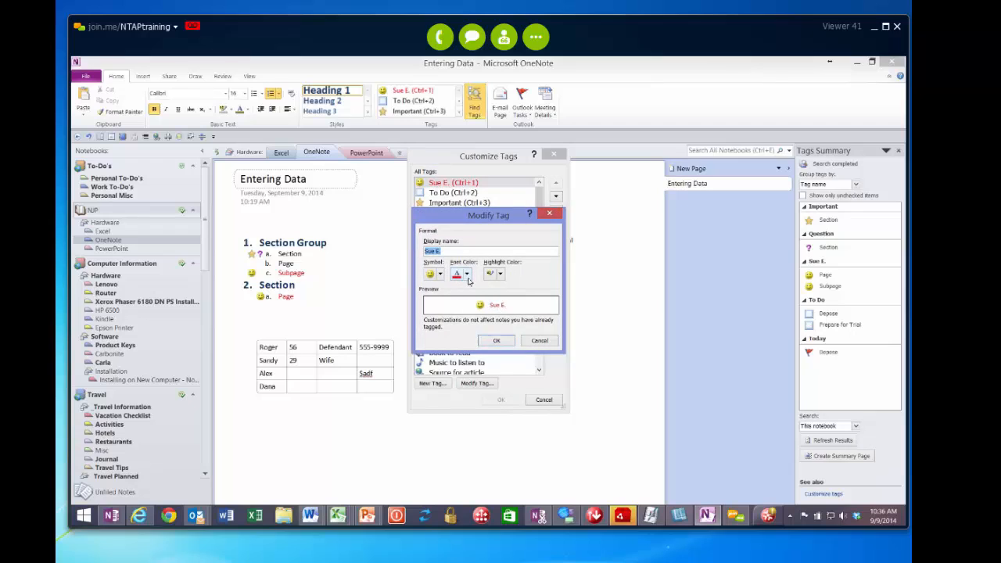
pyautogui.click(467, 274)
pyautogui.click(500, 303)
pyautogui.click(440, 275)
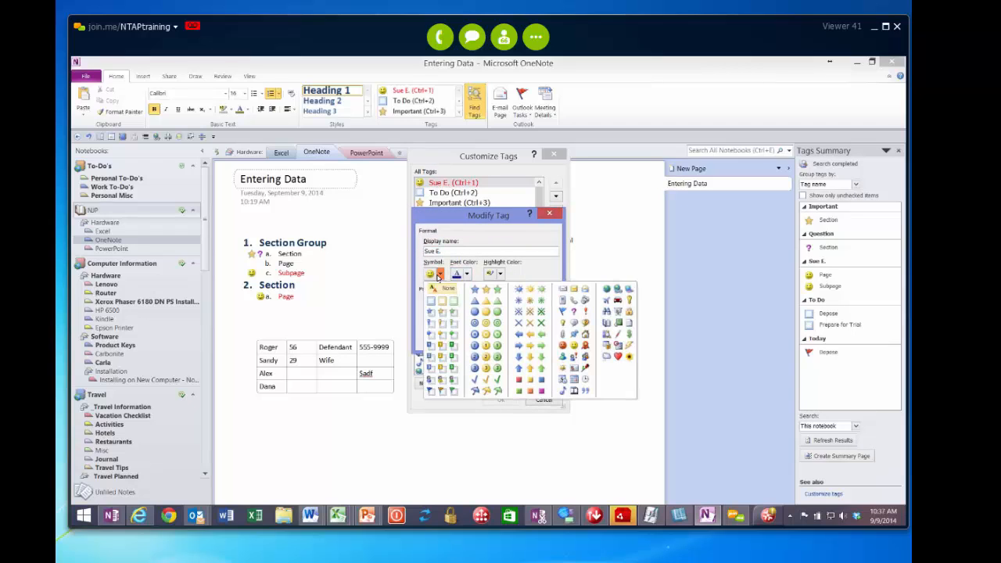
pyautogui.click(439, 276)
pyautogui.click(505, 342)
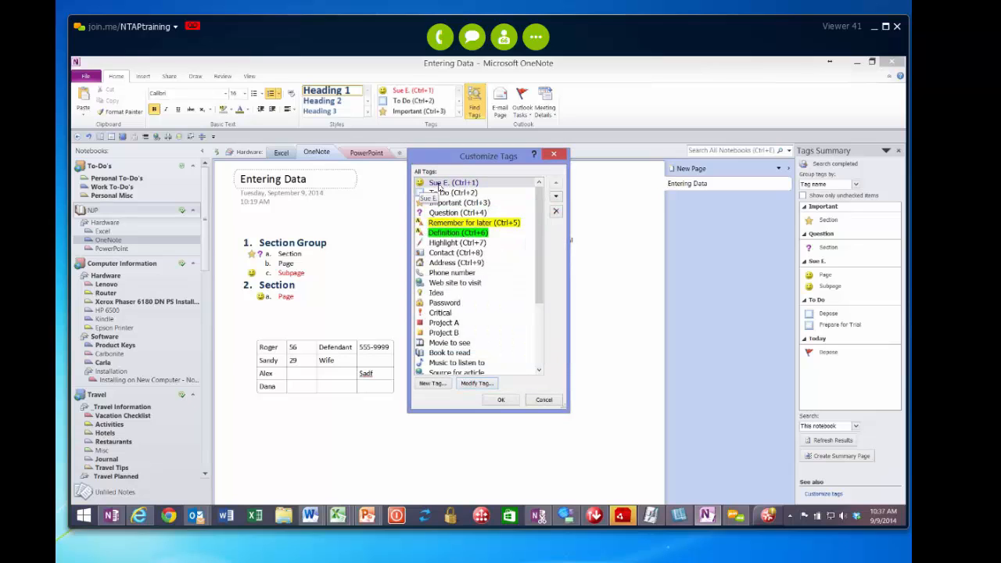
# Move the custom smiley tag below Phone number in the tag list, then remove it and save the customization
pyautogui.click(556, 198)
pyautogui.click(557, 198)
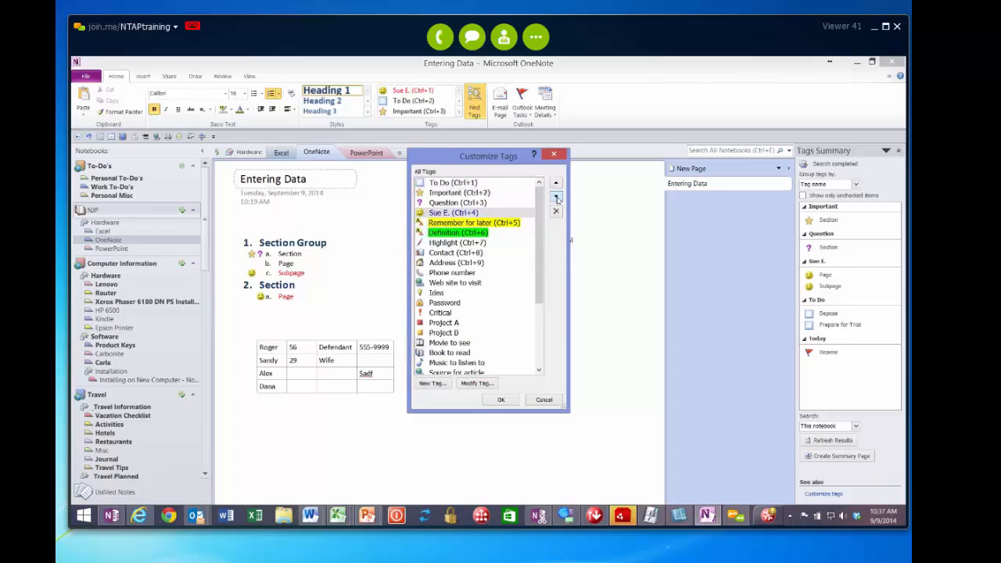
pyautogui.click(556, 198)
pyautogui.click(556, 198)
pyautogui.click(556, 198)
pyautogui.click(556, 198)
pyautogui.click(556, 198)
pyautogui.click(556, 198)
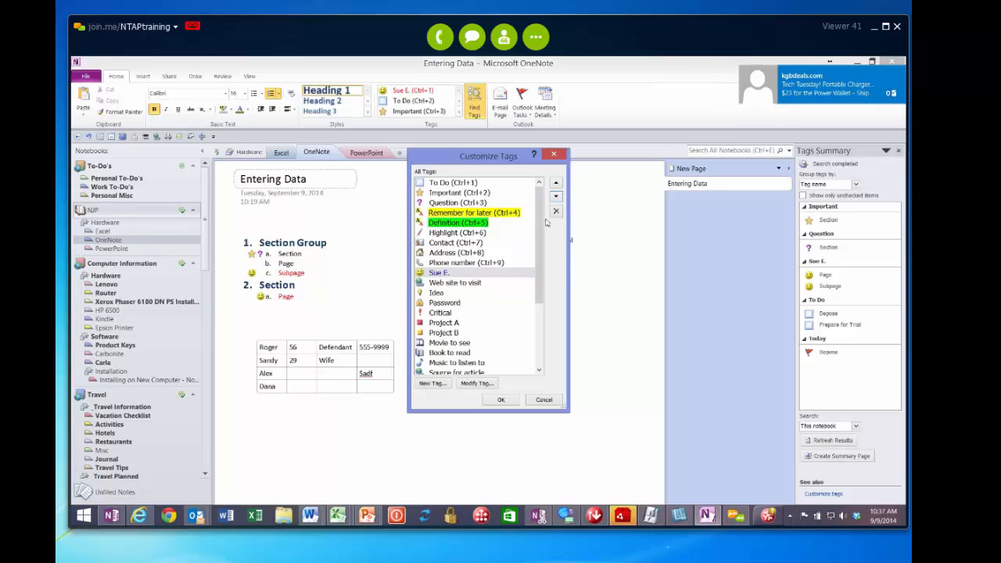
pyautogui.click(556, 211)
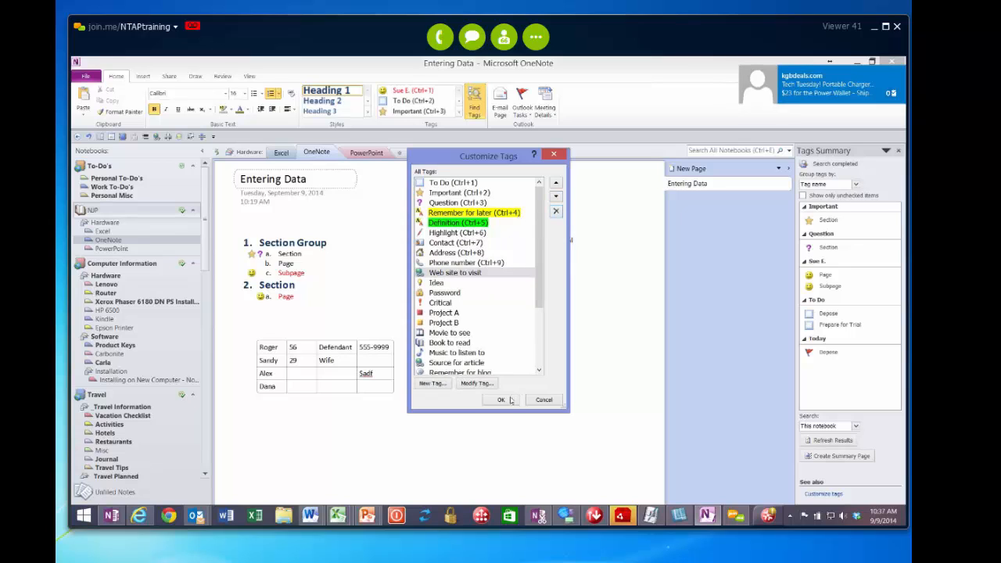
pyautogui.press('Return')
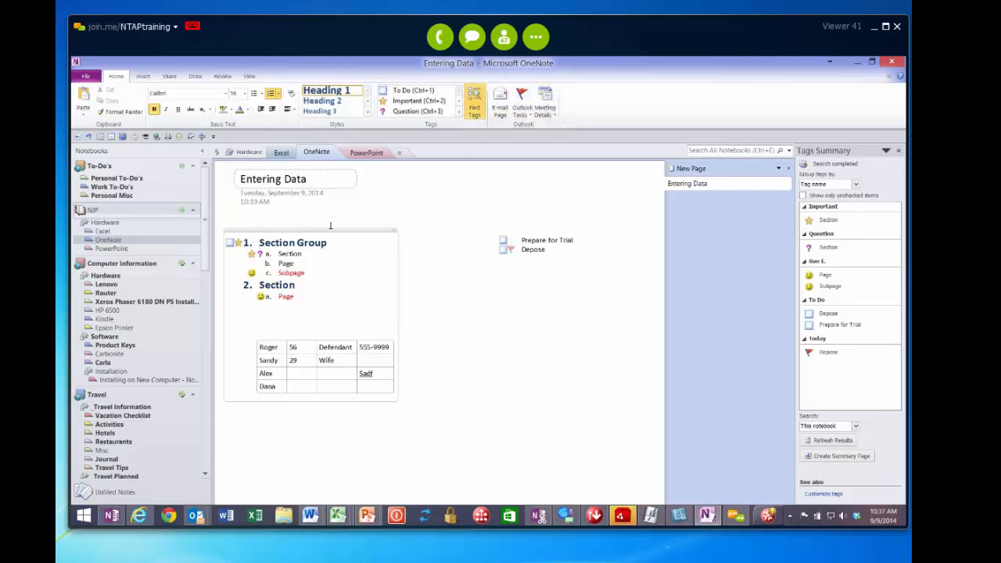
# Create an e-mail message from the Entering Data page and close it without sending
pyautogui.click(500, 113)
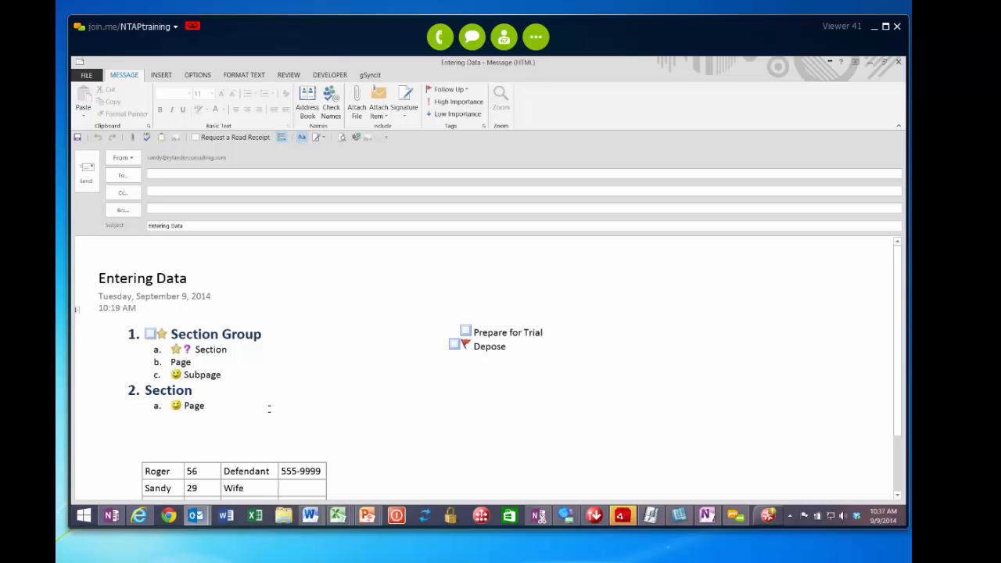
pyautogui.click(897, 62)
pyautogui.click(491, 316)
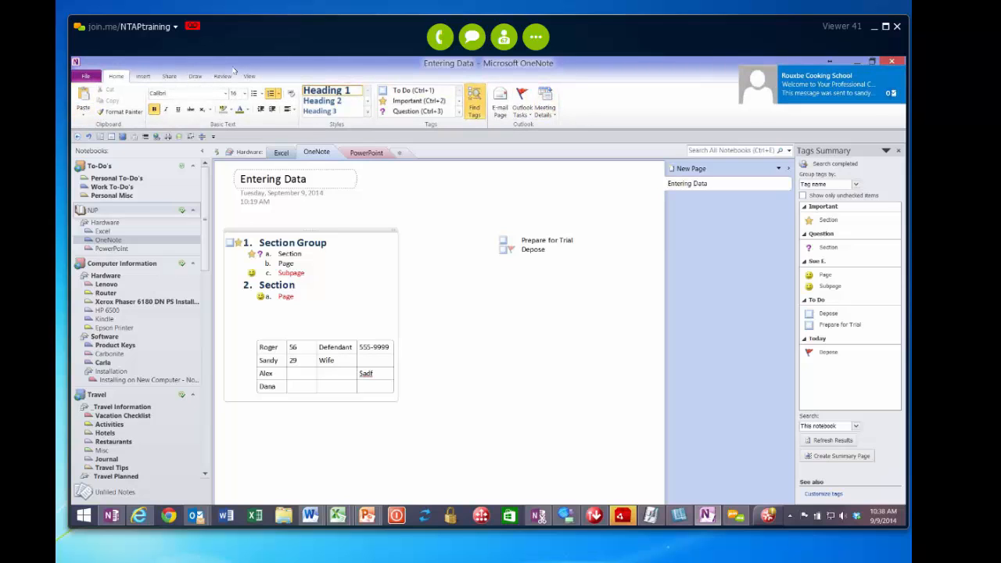
# Insert an empty table with four columns and five rows below the existing table on the Entering Data page
pyautogui.click(145, 78)
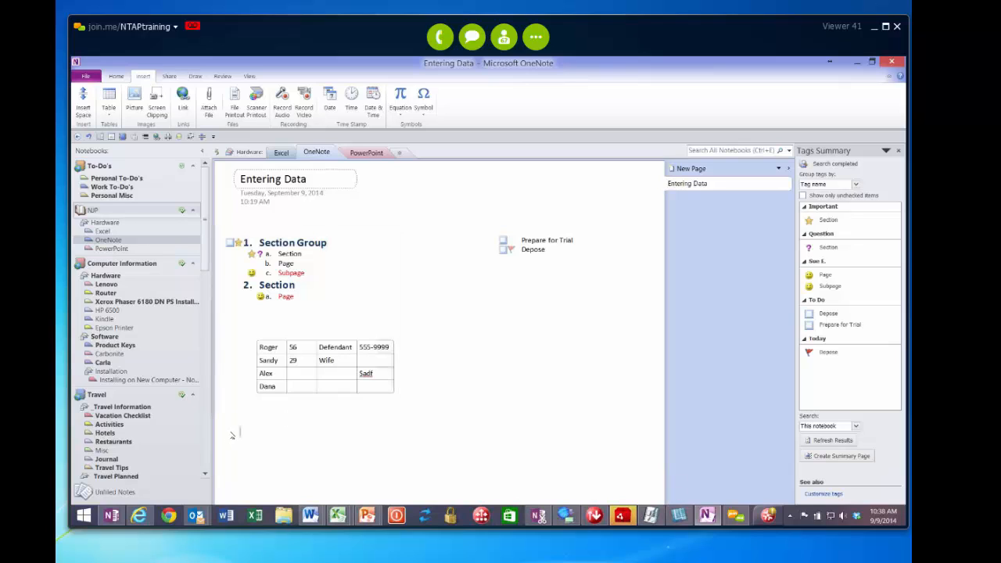
pyautogui.click(109, 102)
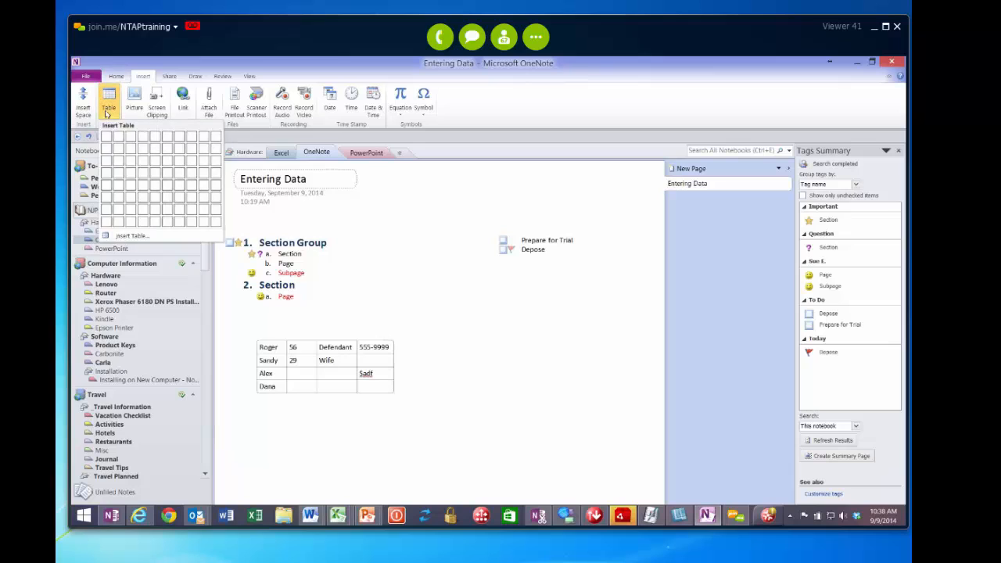
pyautogui.click(144, 192)
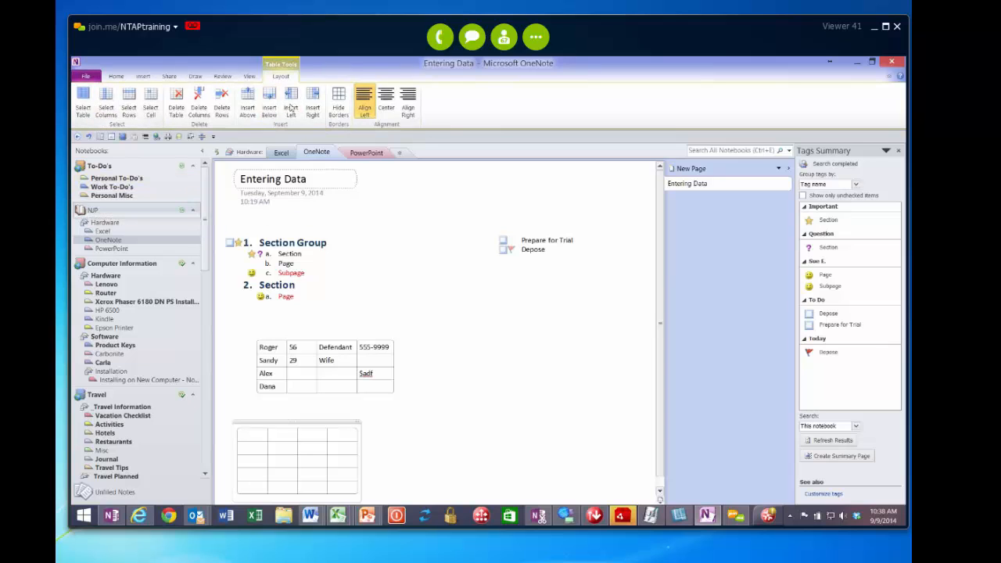
# Move the empty table, the numbered outline container and the to-do container slightly down the page one at a time
pyautogui.click(143, 76)
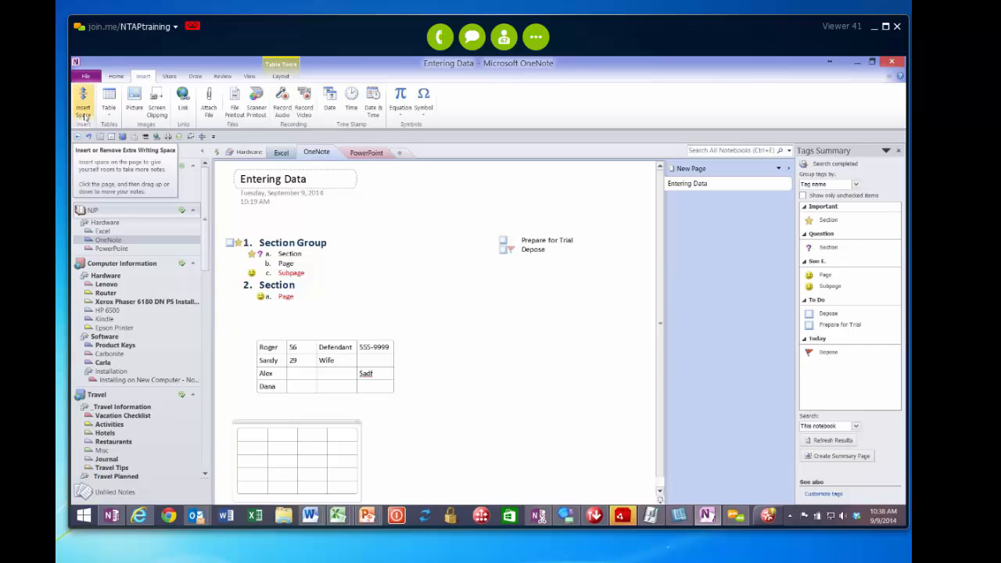
pyautogui.click(84, 109)
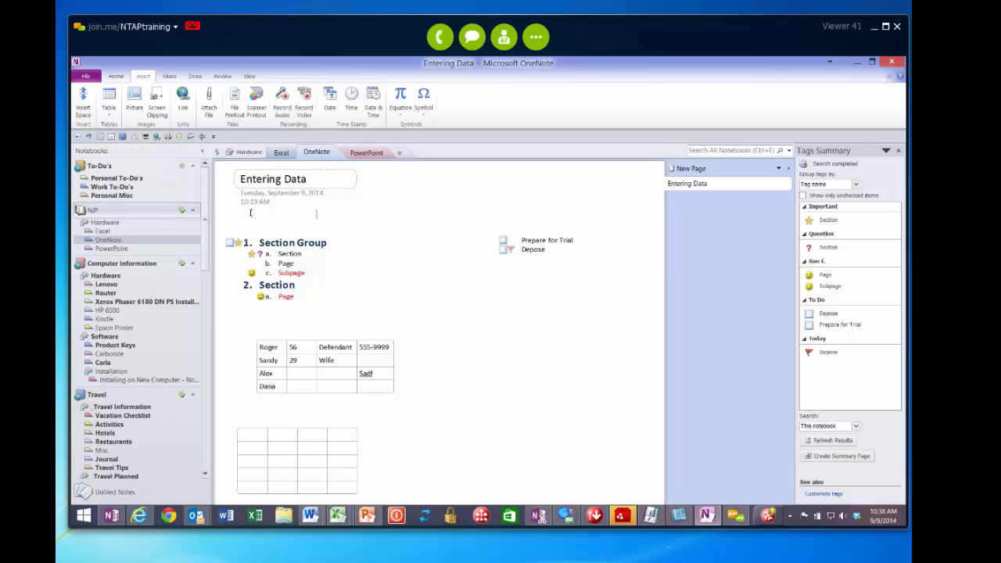
pyautogui.moveTo(270, 212); pyautogui.dragTo(560, 234)
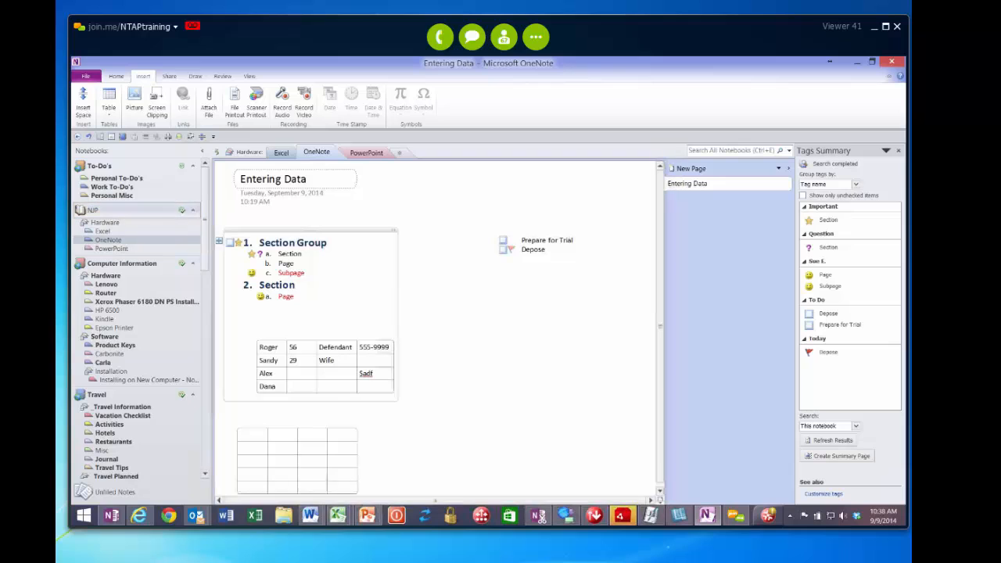
pyautogui.click(300, 444)
pyautogui.moveTo(293, 420); pyautogui.dragTo(292, 430)
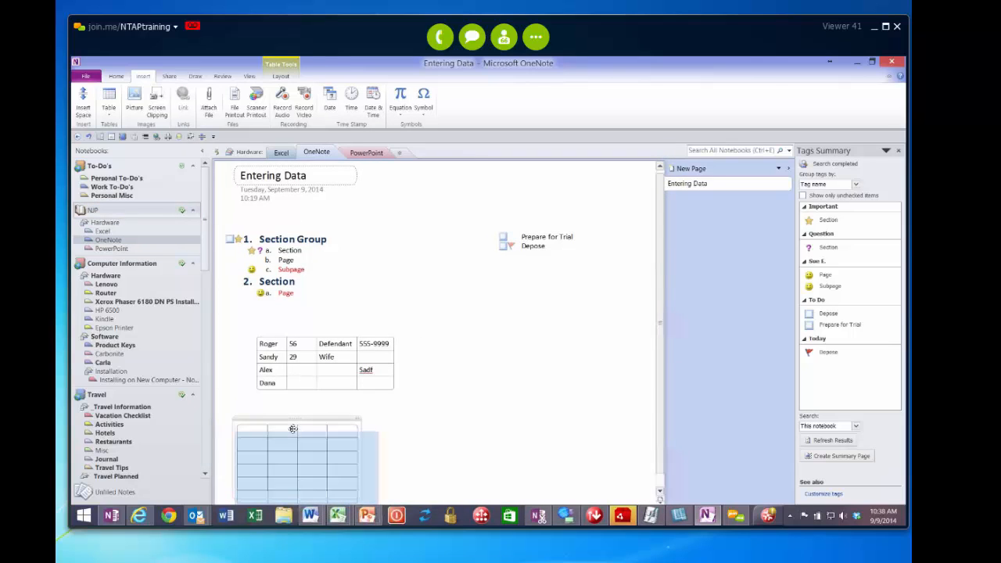
pyautogui.click(283, 227)
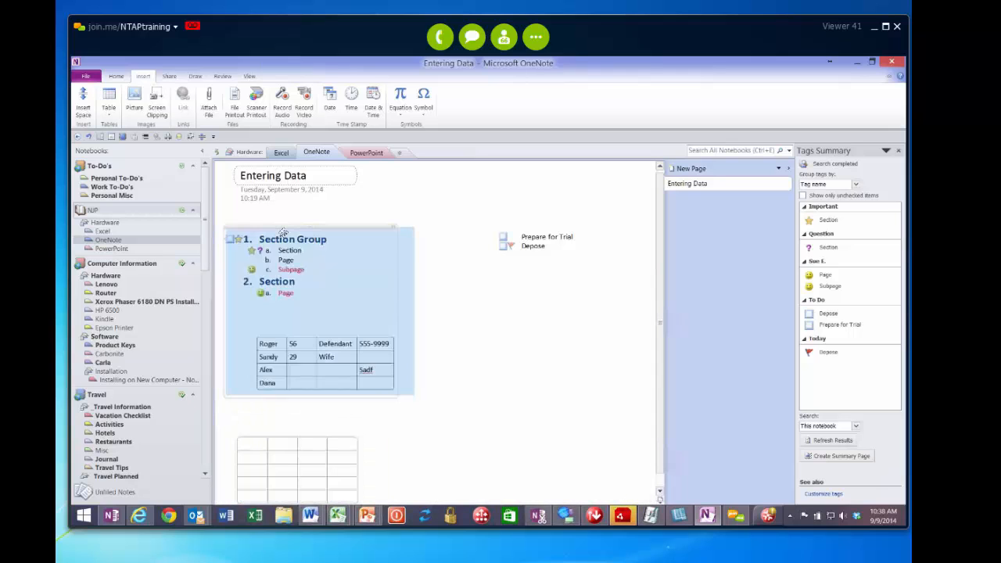
pyautogui.moveTo(299, 225); pyautogui.dragTo(299, 238)
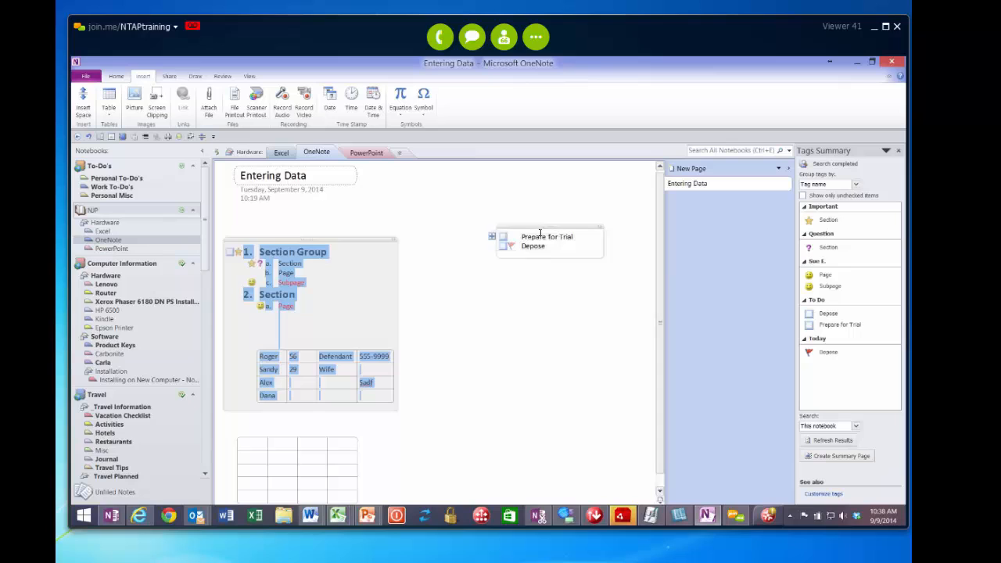
pyautogui.moveTo(541, 228); pyautogui.dragTo(542, 240)
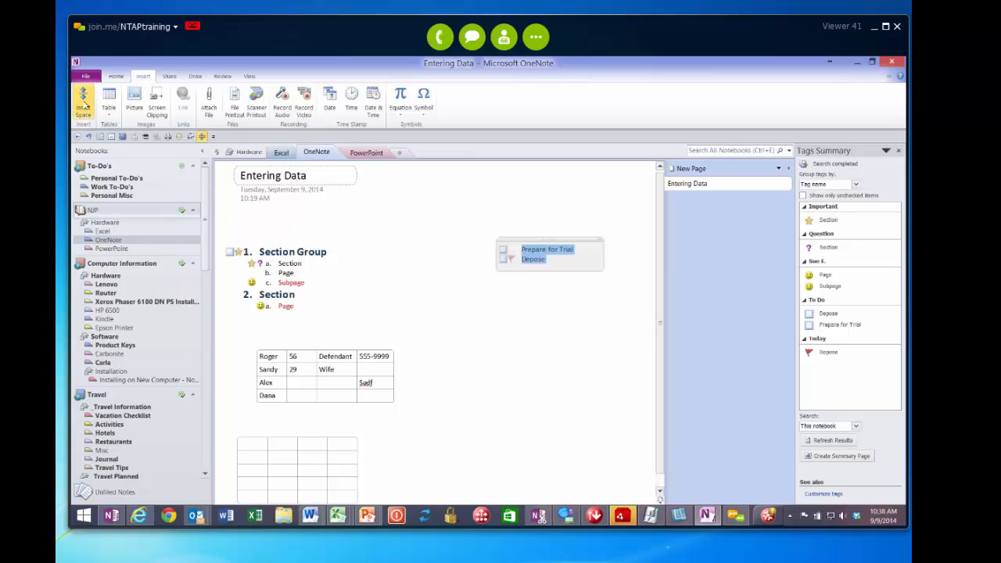
# Insert extra writing space between the page date and all the notes below it
pyautogui.click(84, 104)
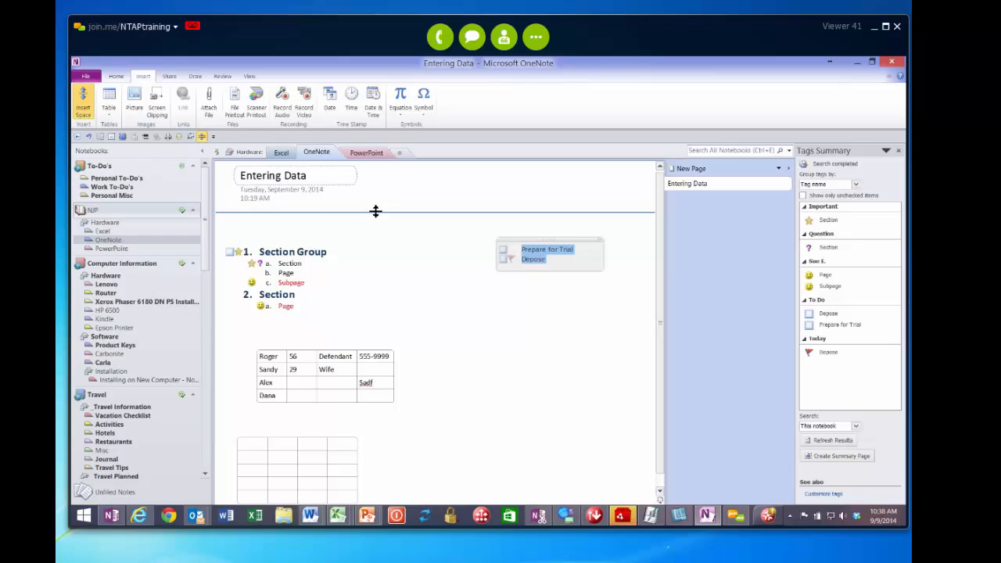
pyautogui.moveTo(375, 211); pyautogui.dragTo(371, 285)
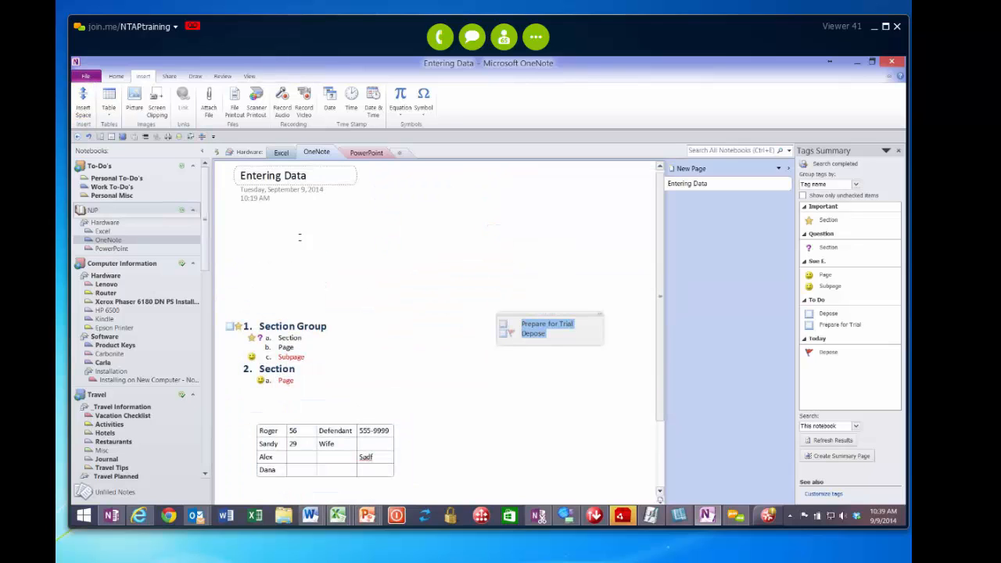
pyautogui.click(473, 223)
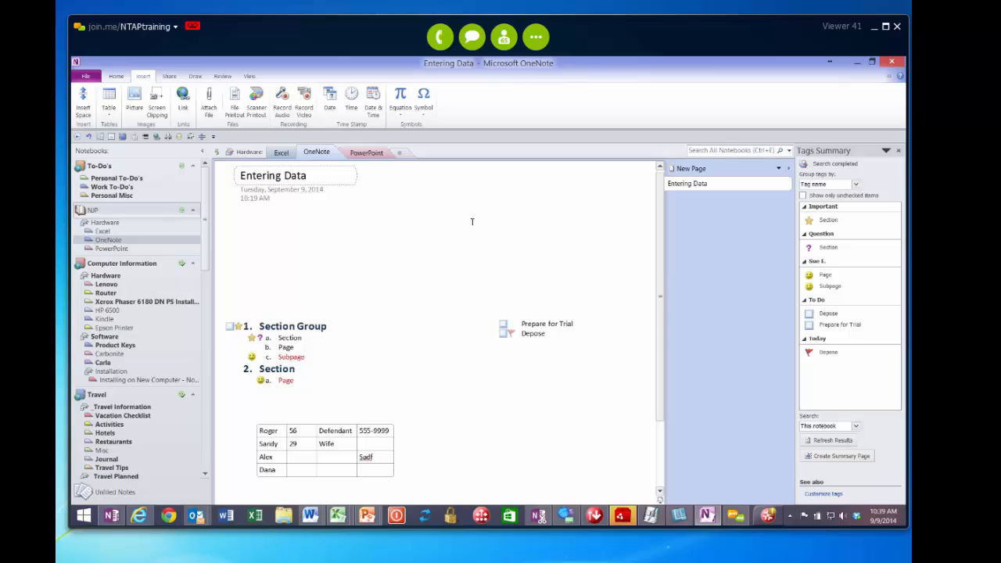
# Remove the extra writing space above the notes so all content moves back up beneath the date
pyautogui.click(82, 104)
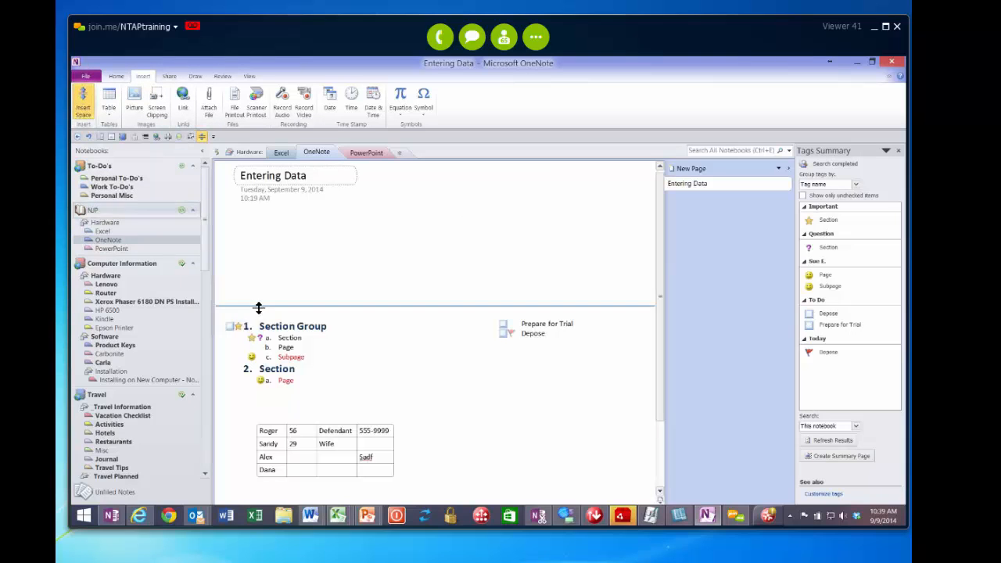
pyautogui.moveTo(259, 308); pyautogui.dragTo(261, 218)
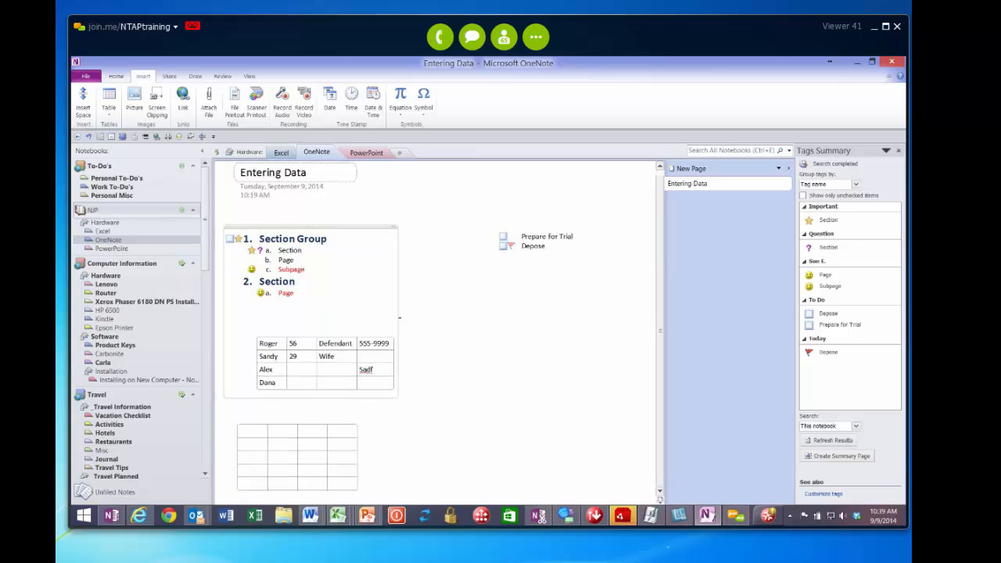
pyautogui.click(444, 385)
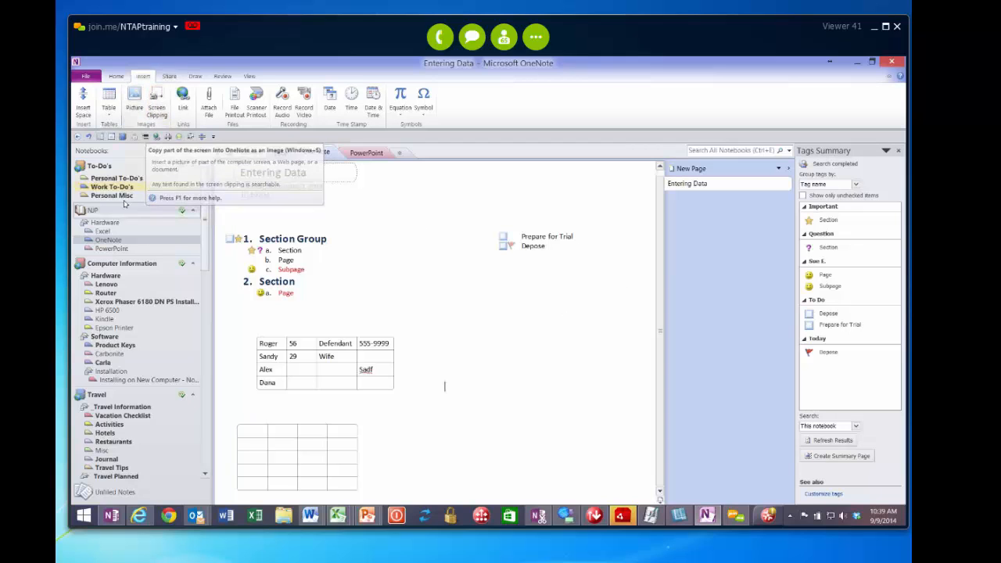
# Add a new page titled "Screen Clip" to the OneNote section
pyautogui.click(679, 169)
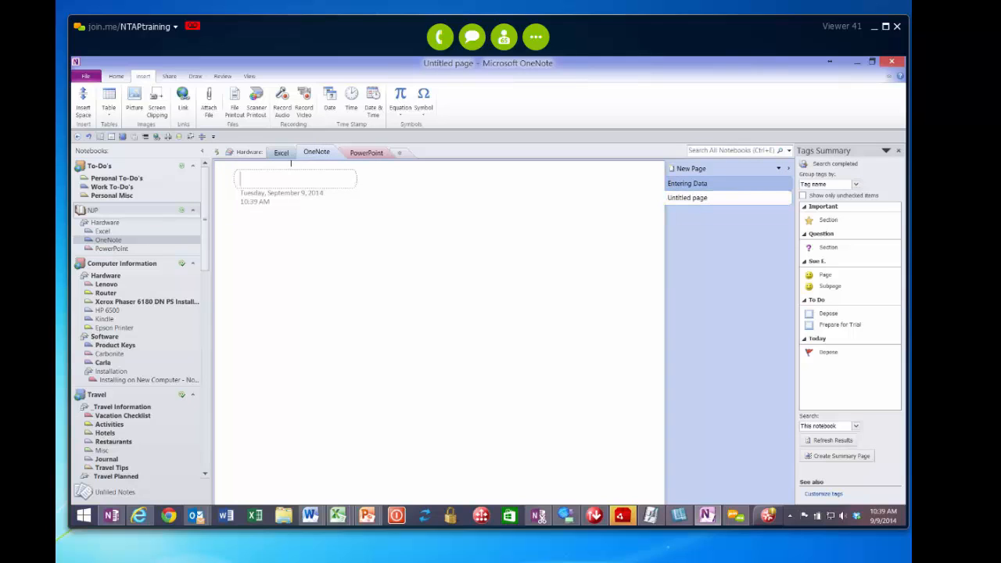
pyautogui.write('Scree')
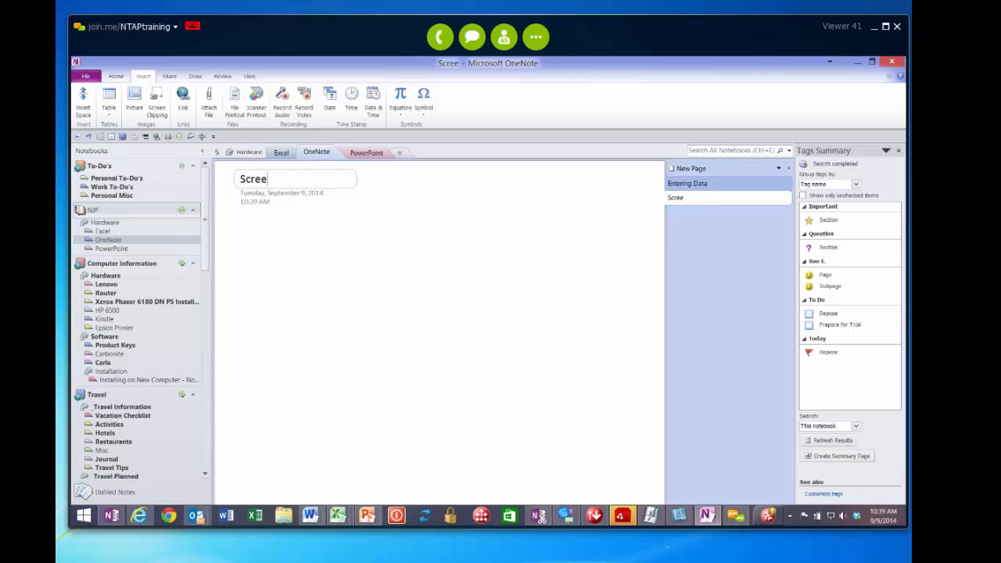
pyautogui.write('n Clip')
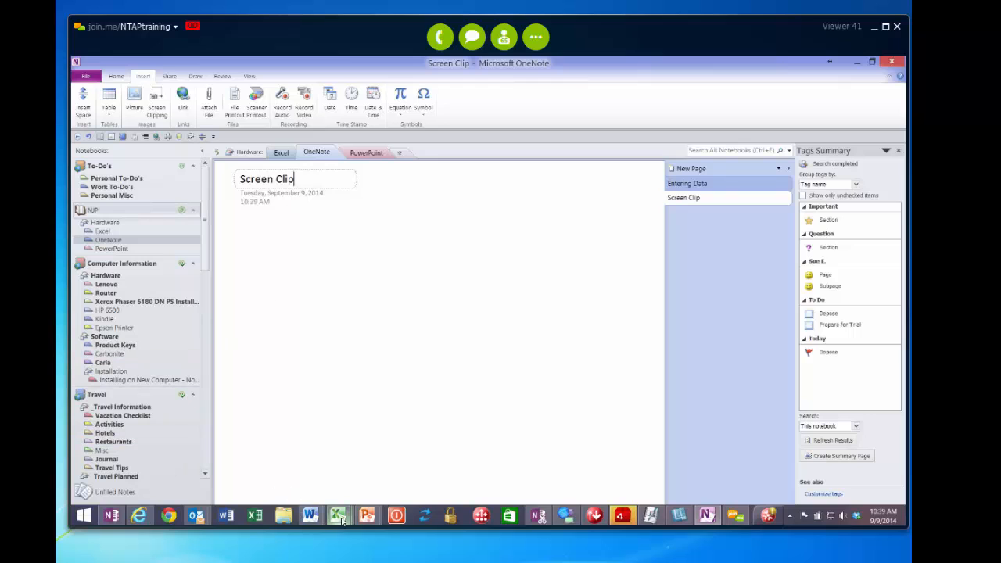
# Switch to the Buy Nothing Gifts.xlsx workbook in Excel and show the start of its name list enlarged in print preview
pyautogui.moveTo(338, 517)
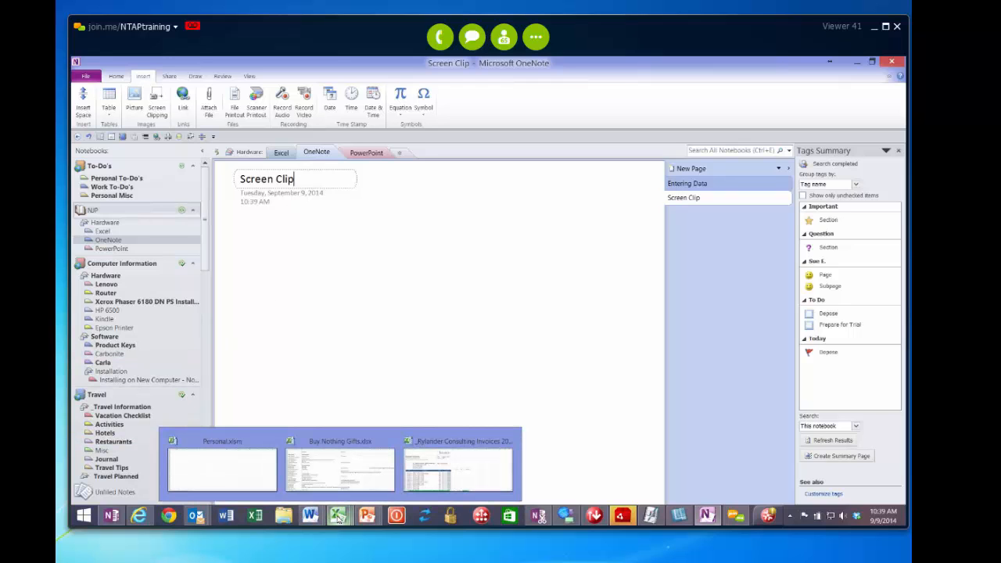
pyautogui.click(338, 460)
pyautogui.scroll(-3, 330, 372)
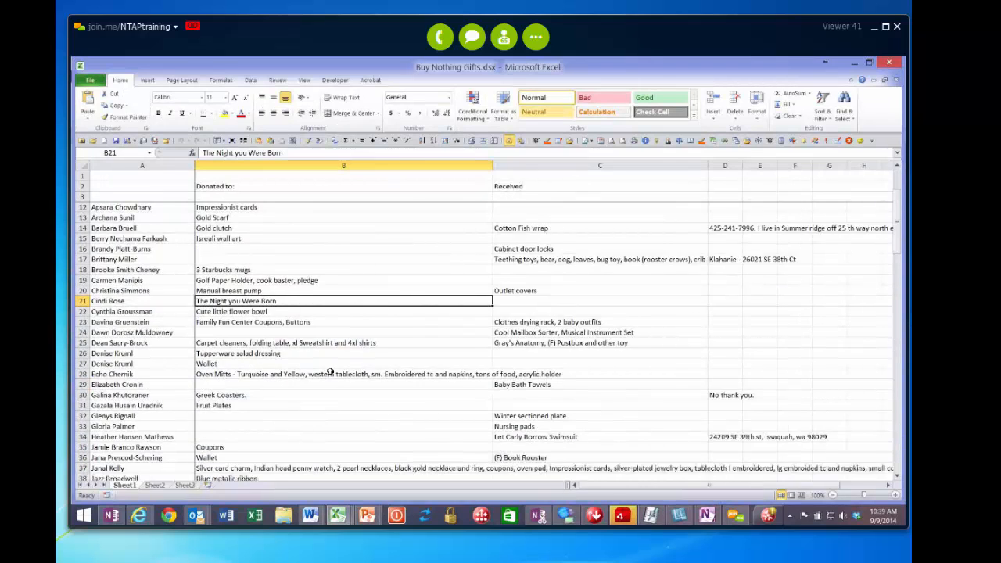
pyautogui.scroll(-1, 330, 372)
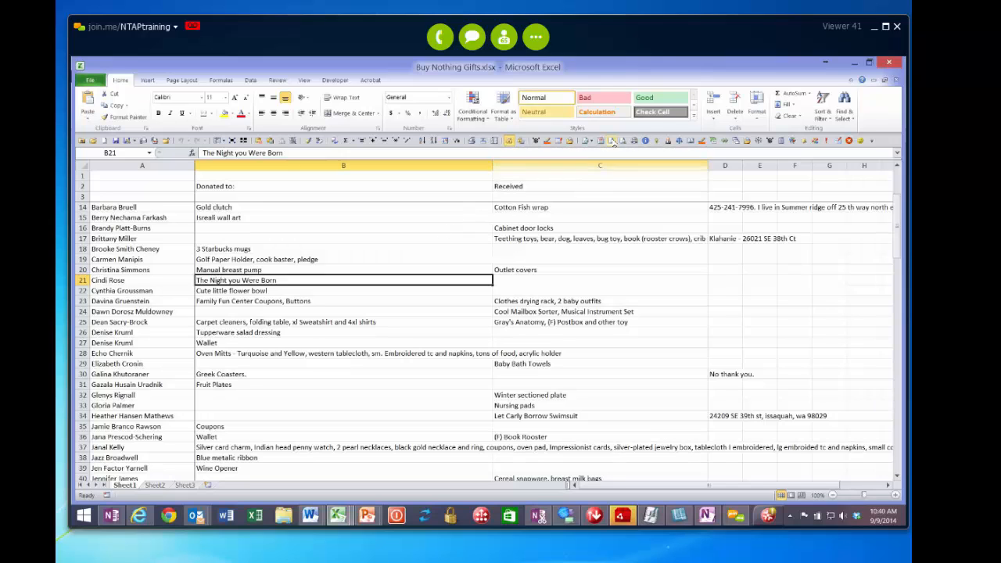
pyautogui.click(501, 237)
pyautogui.scroll(-5, 500, 237)
pyautogui.scroll(-2, 501, 237)
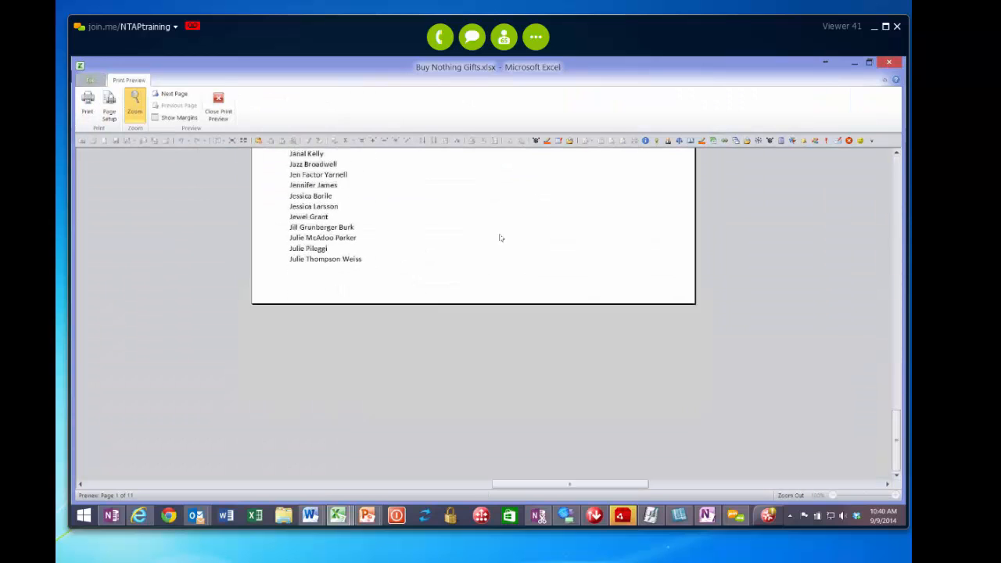
pyautogui.scroll(8, 500, 237)
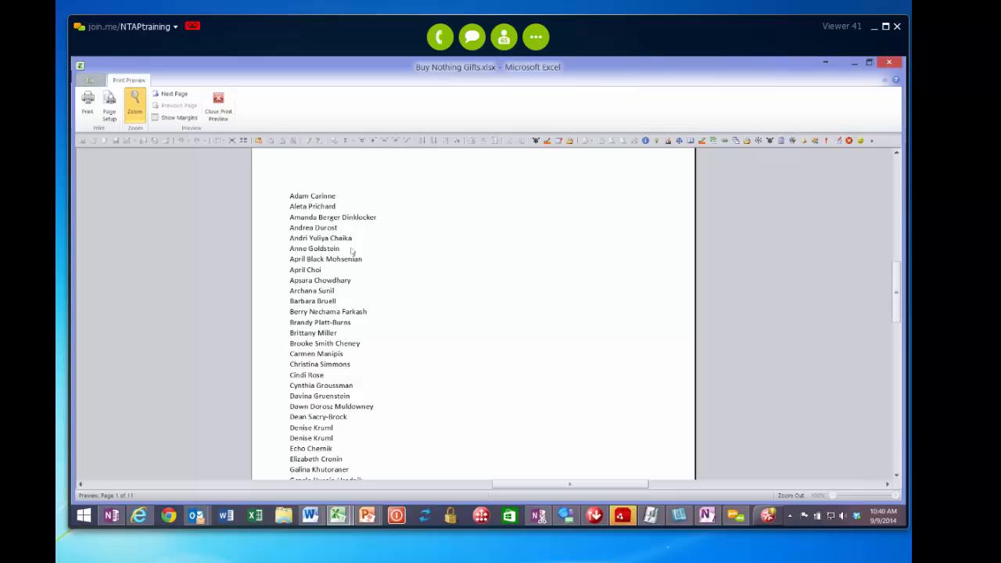
# Return to the Screen Clip page in OneNote and take a screen clipping of the name list in Excel's print preview
pyautogui.hotkey('alt', 'Tab')
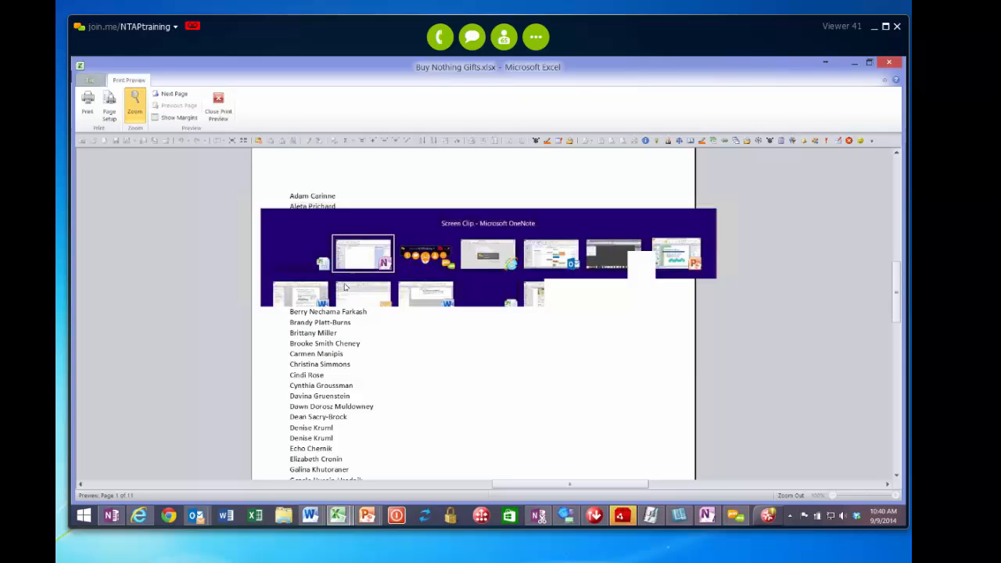
pyautogui.click(245, 230)
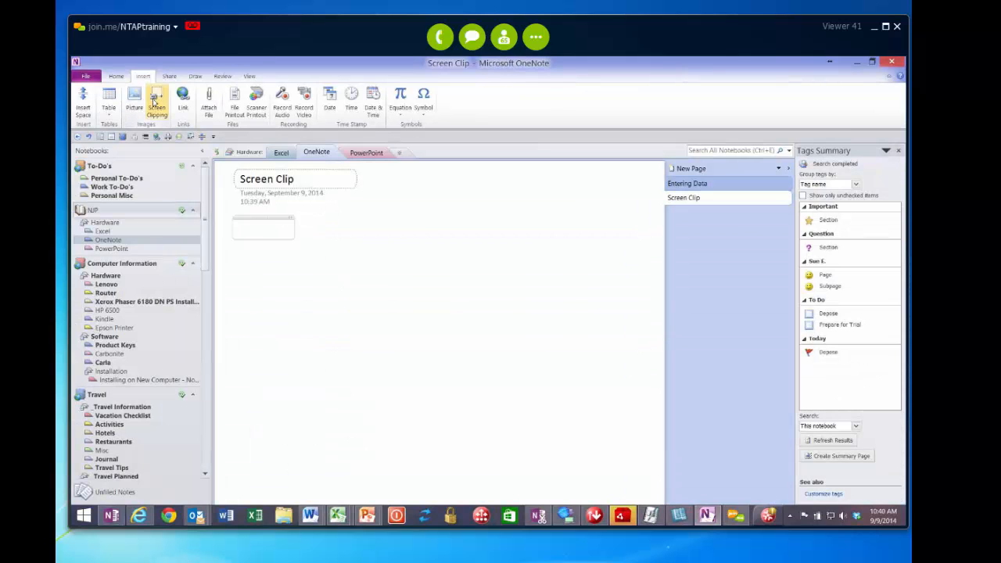
pyautogui.click(154, 101)
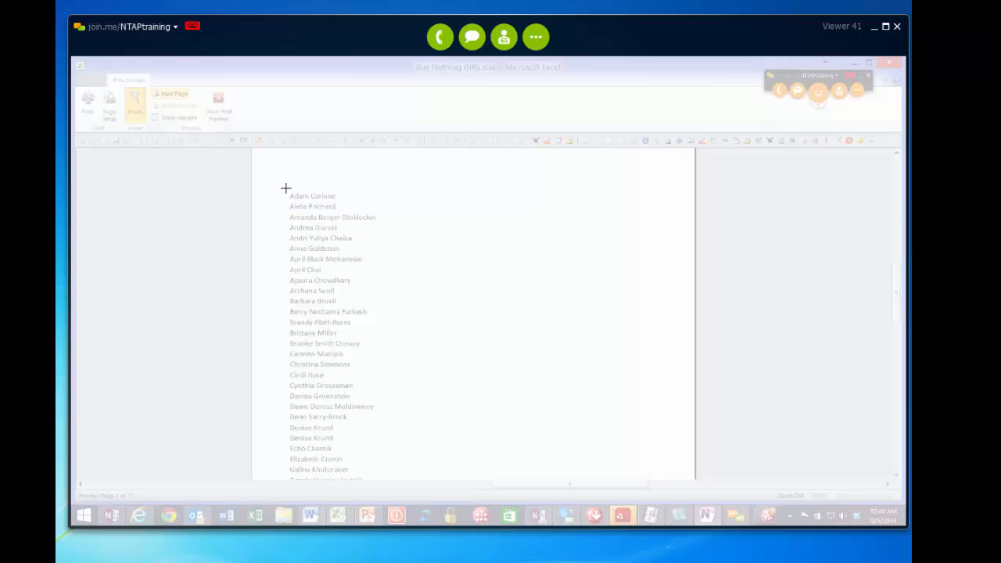
pyautogui.moveTo(285, 188); pyautogui.dragTo(385, 415)
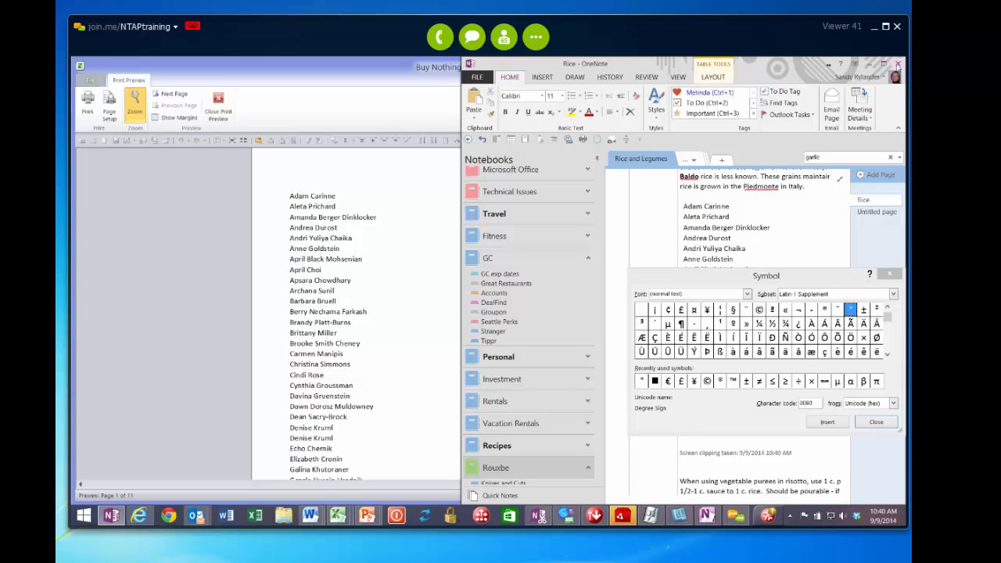
# Delete the clipped name list from the Rice page, close Excel's print preview and return to OneNote's Screen Clip page
pyautogui.click(889, 274)
pyautogui.click(707, 243)
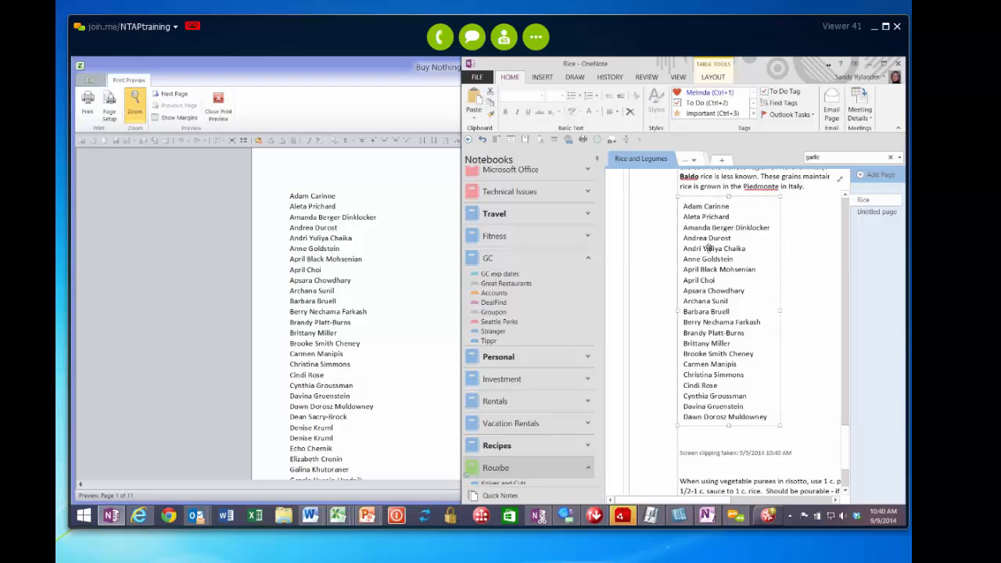
pyautogui.press('Delete')
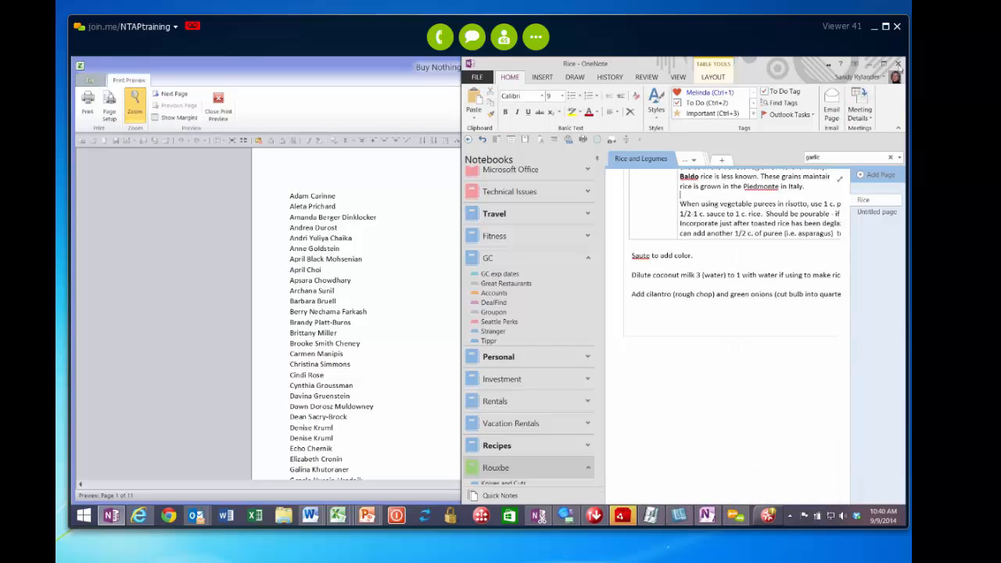
pyautogui.click(449, 225)
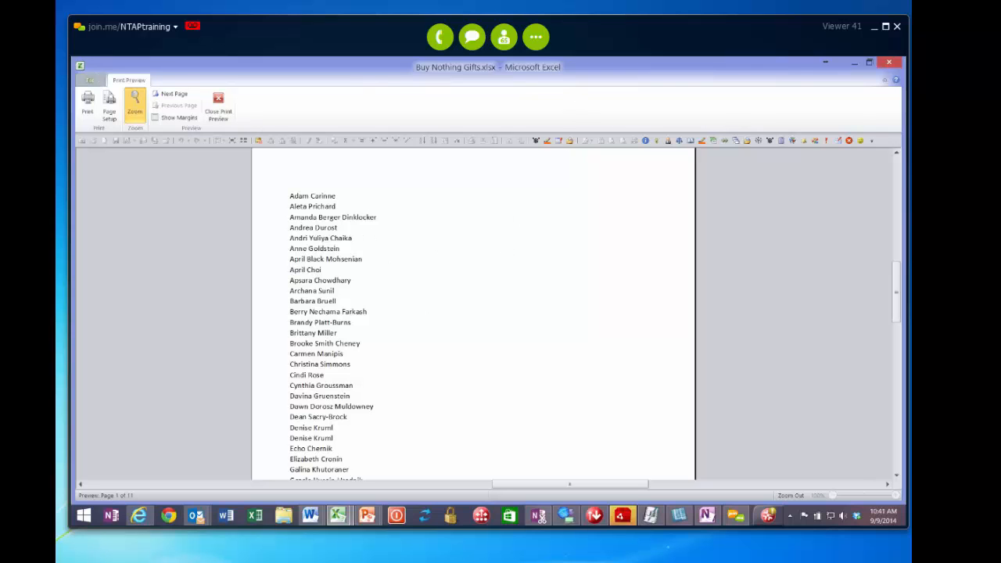
pyautogui.click(898, 63)
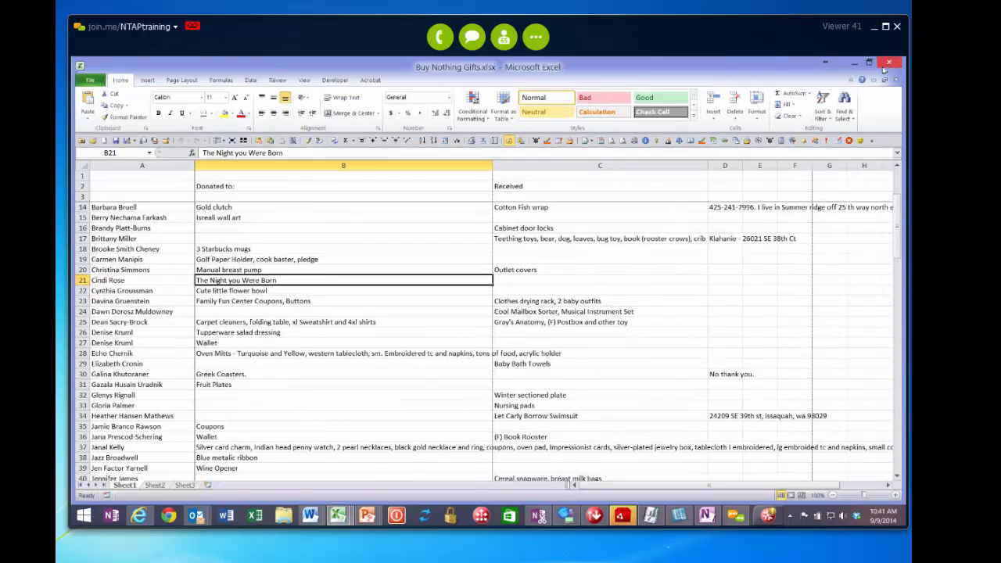
pyautogui.hotkey('alt', 'Tab')
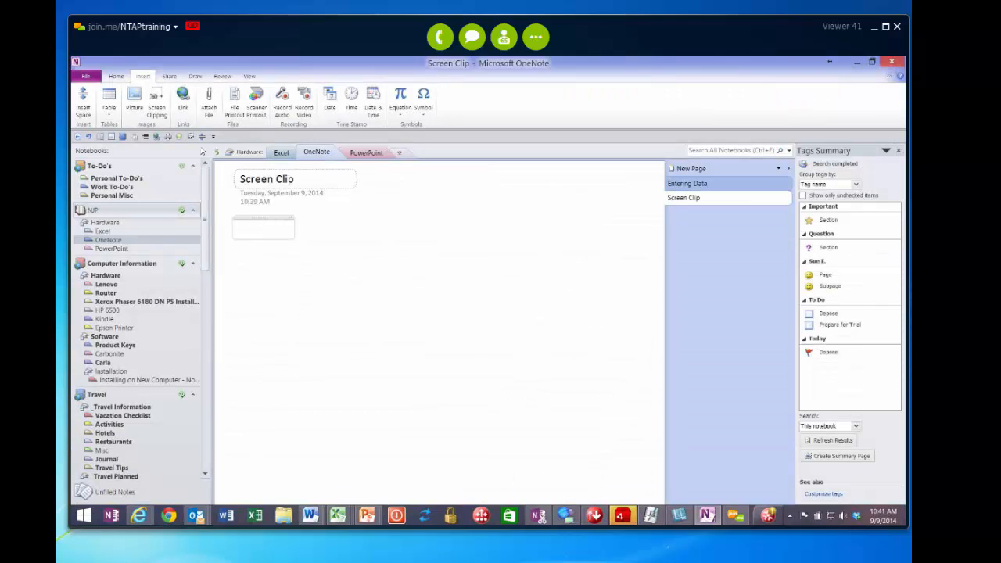
# Switch to Internet Explorer, open msn.com in a new tab and bring the news headline blocks into view
pyautogui.click(139, 518)
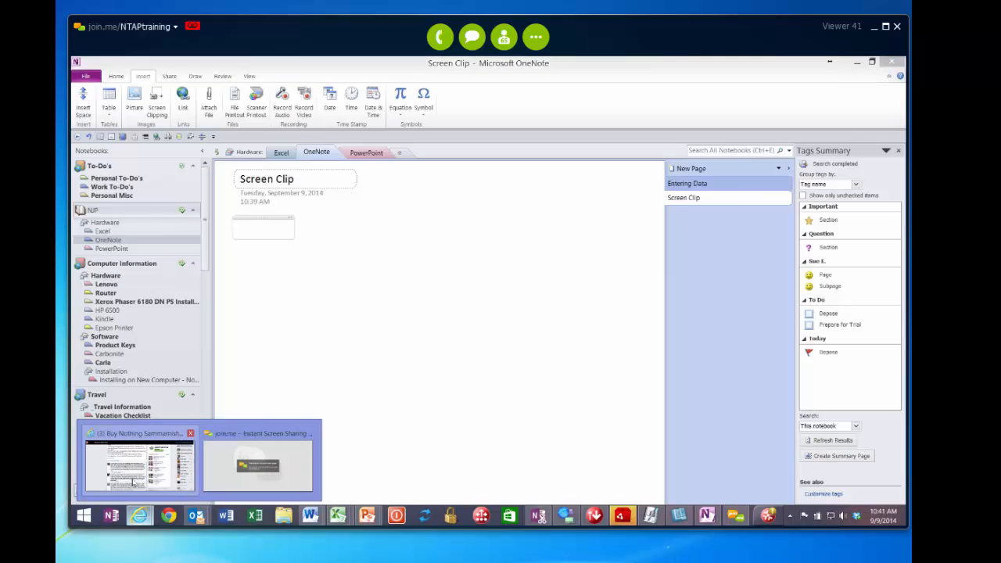
pyautogui.click(133, 483)
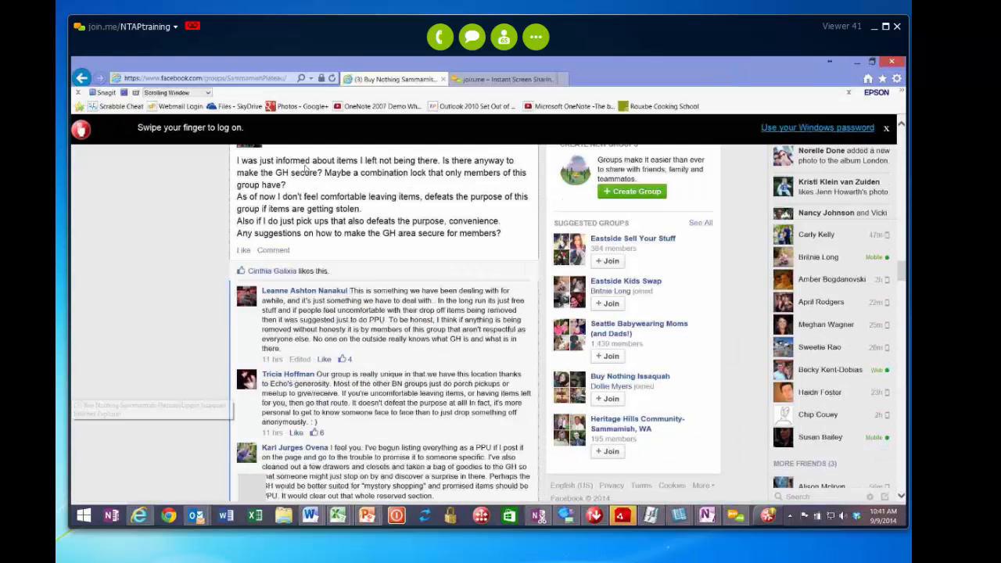
pyautogui.click(563, 79)
pyautogui.write('msn.co')
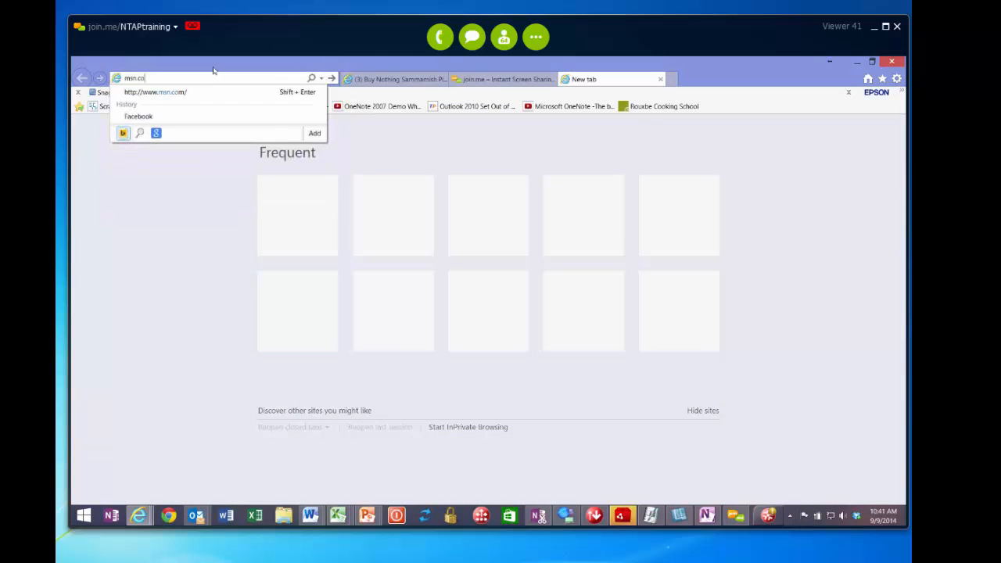
pyautogui.write('m')
pyautogui.press('Return')
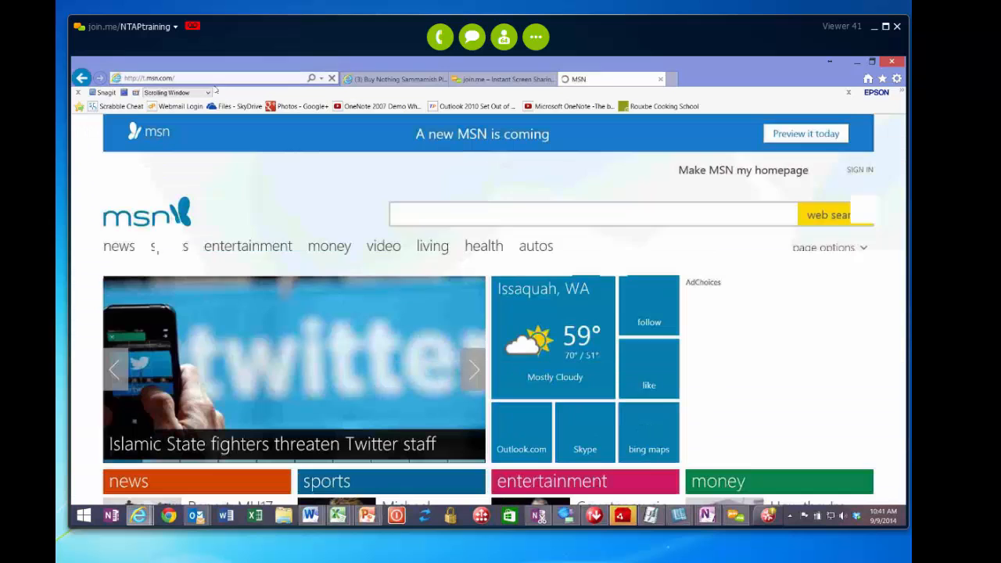
pyautogui.scroll(-5, 279, 209)
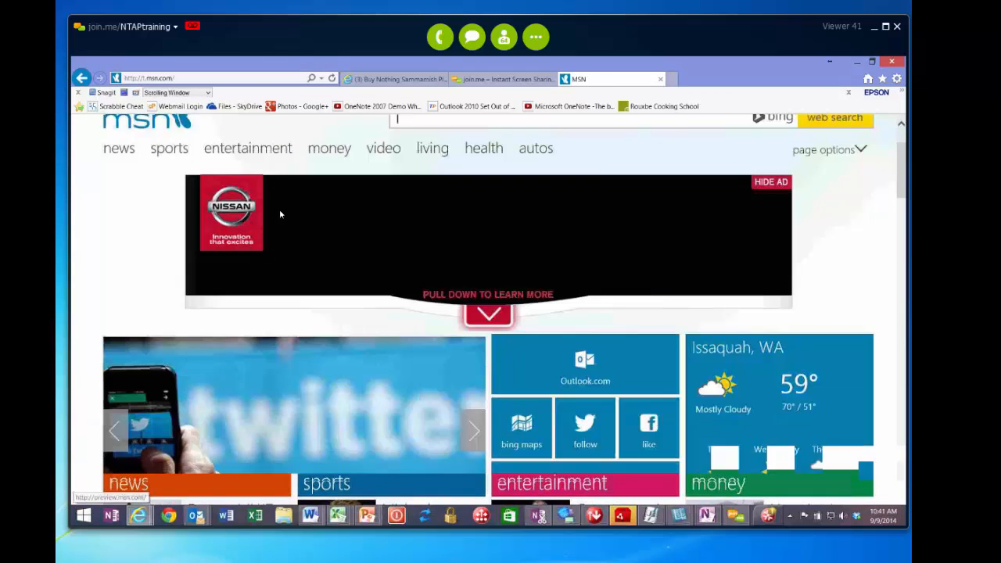
pyautogui.scroll(-5, 281, 214)
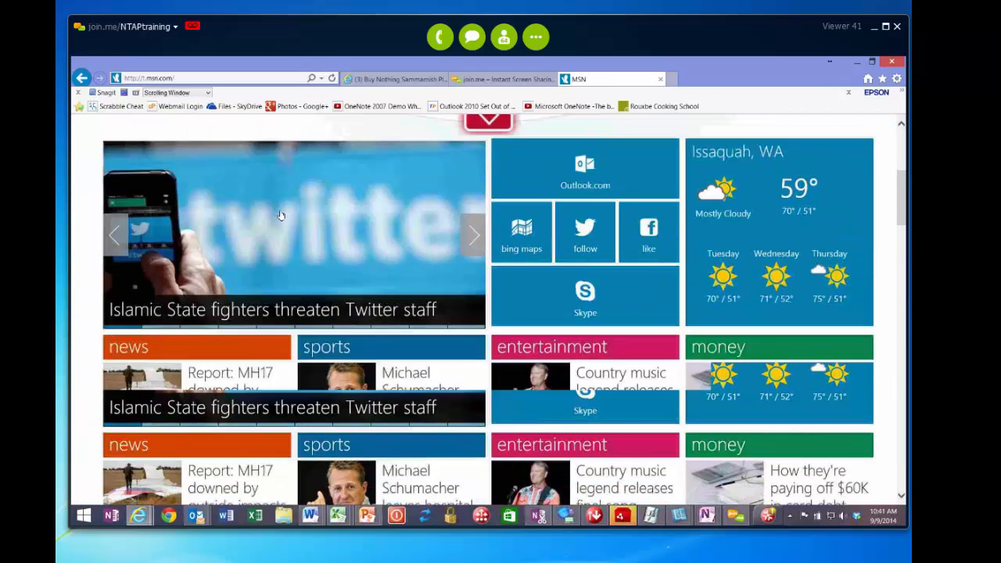
pyautogui.scroll(-3, 281, 214)
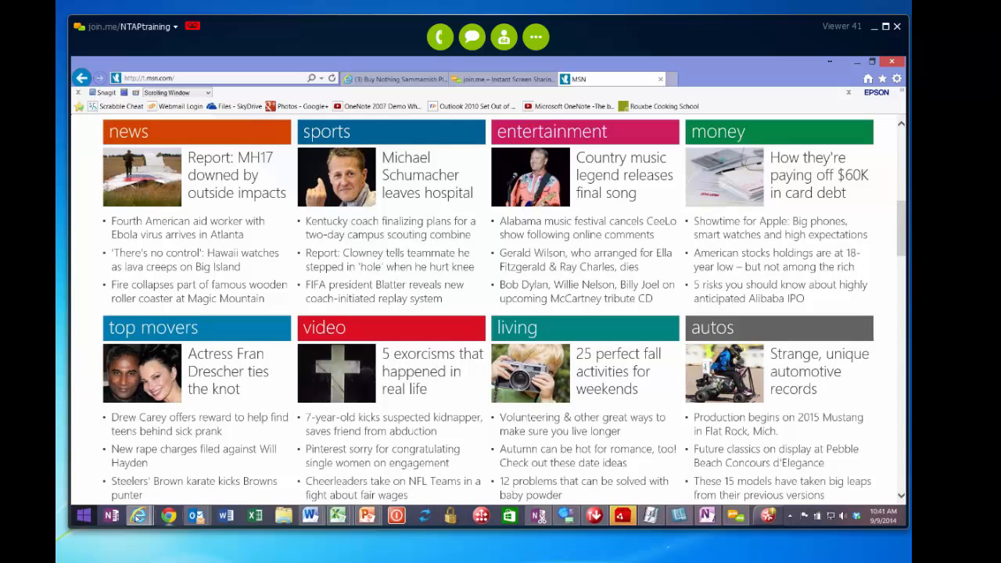
# Return to the Screen Clip page in OneNote and take a screen clipping of the news block on the MSN page
pyautogui.moveTo(112, 516)
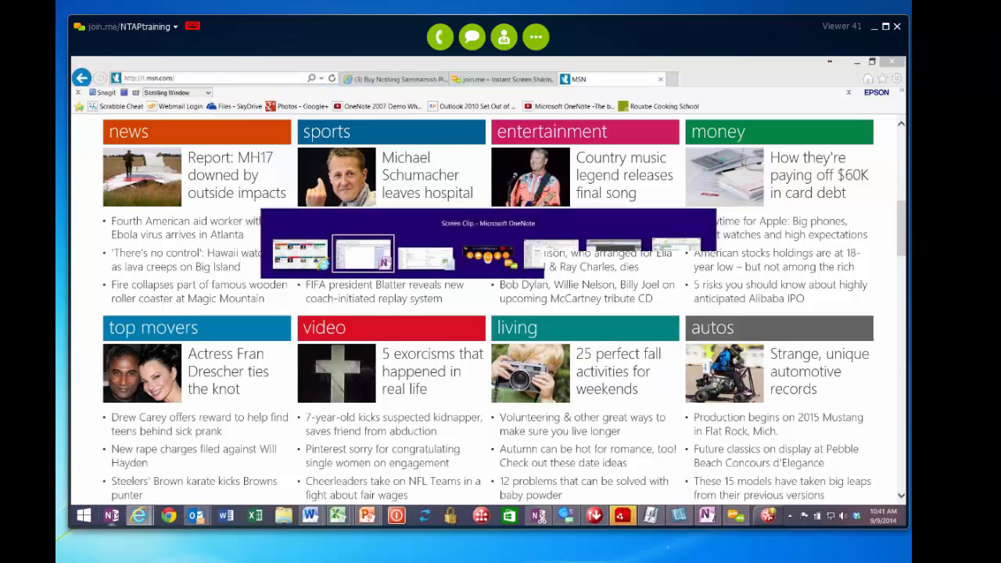
pyautogui.click(111, 516)
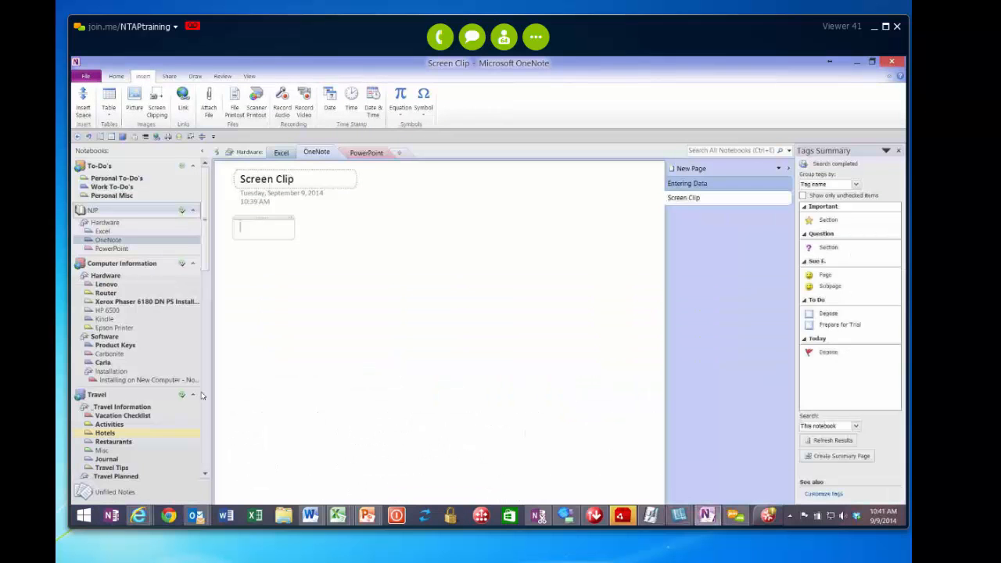
pyautogui.click(156, 102)
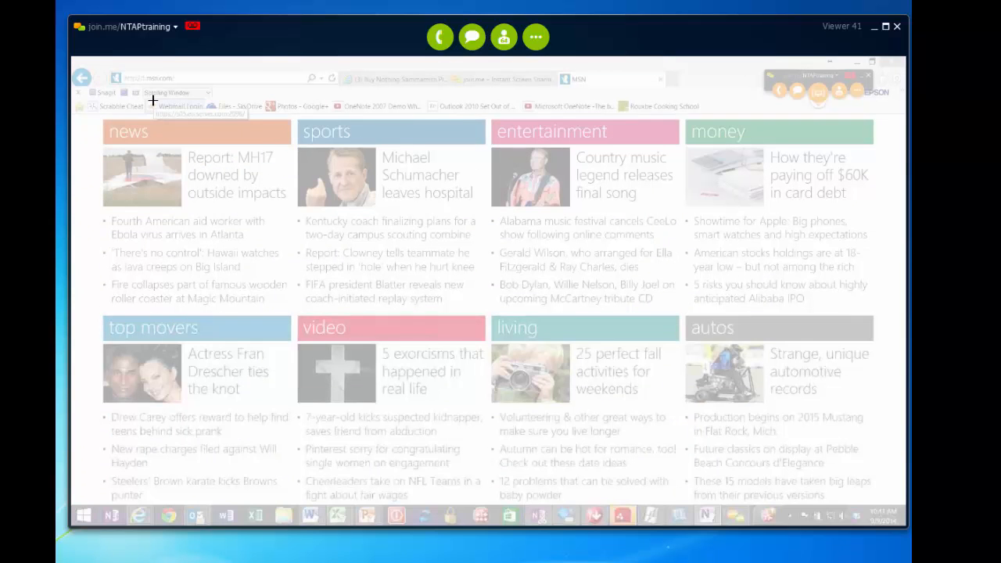
pyautogui.moveTo(102, 119); pyautogui.dragTo(291, 314)
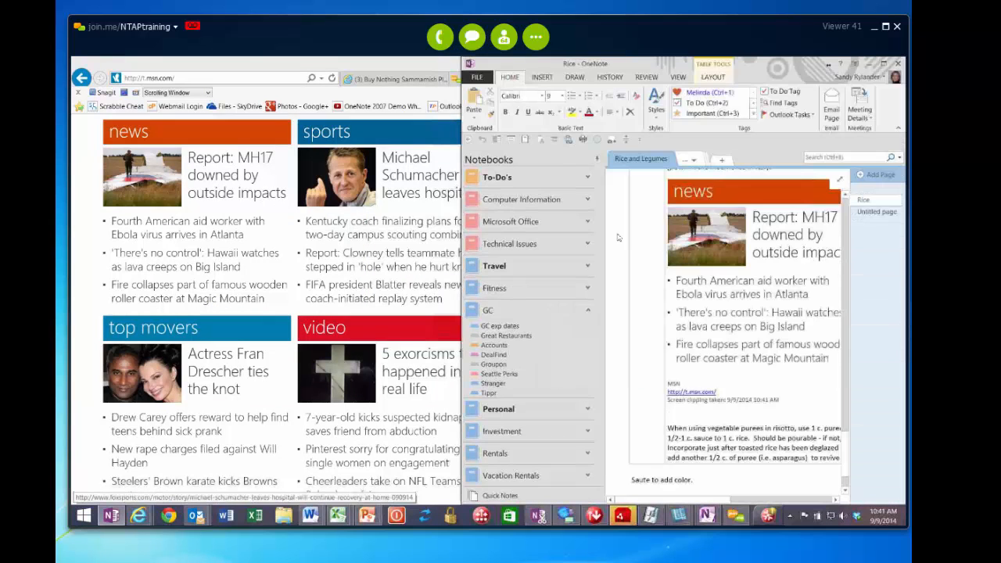
# Delete the MSN news clipping from the Rice page, close that OneNote window and go back to the Screen Clip page
pyautogui.click(711, 191)
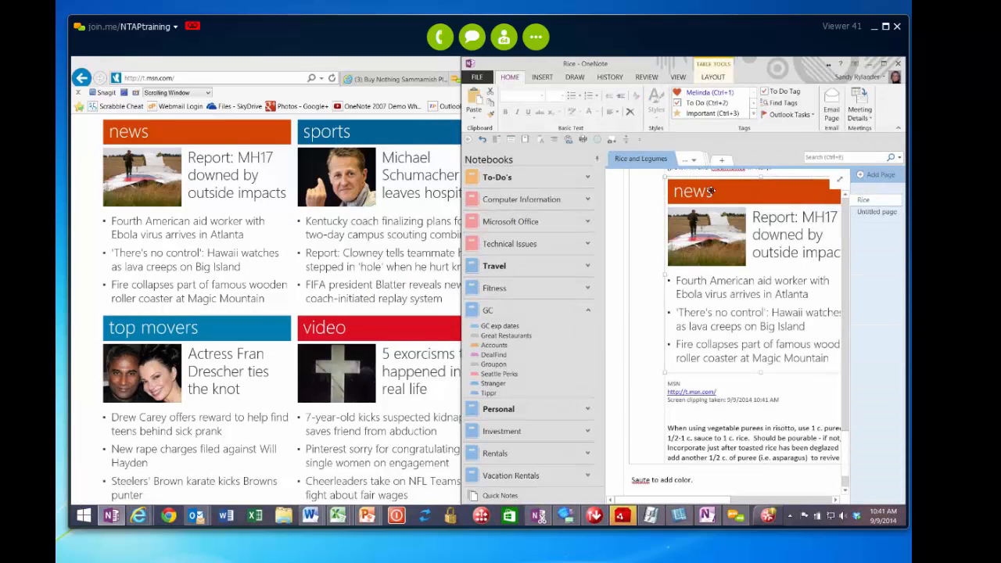
pyautogui.press('Delete')
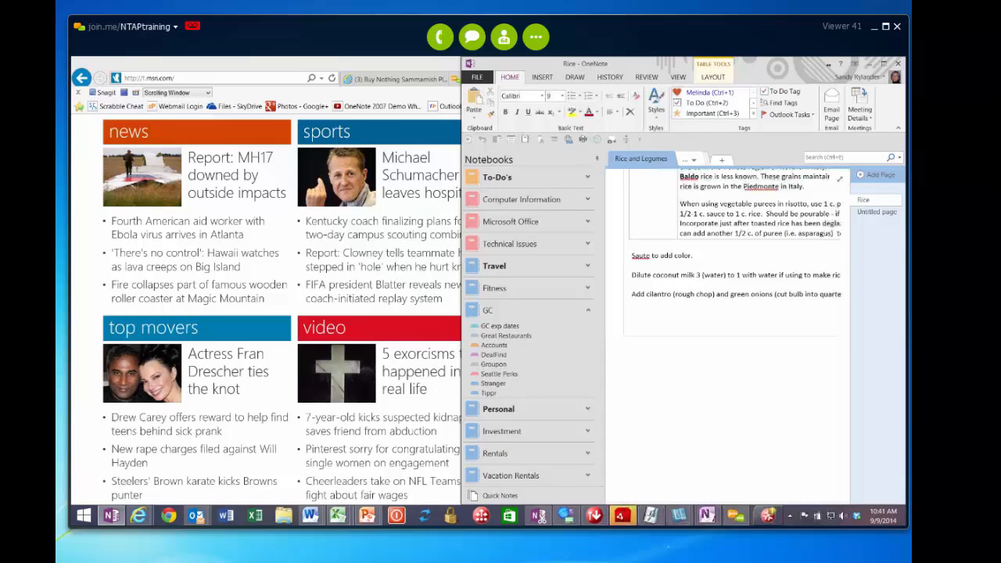
pyautogui.click(898, 63)
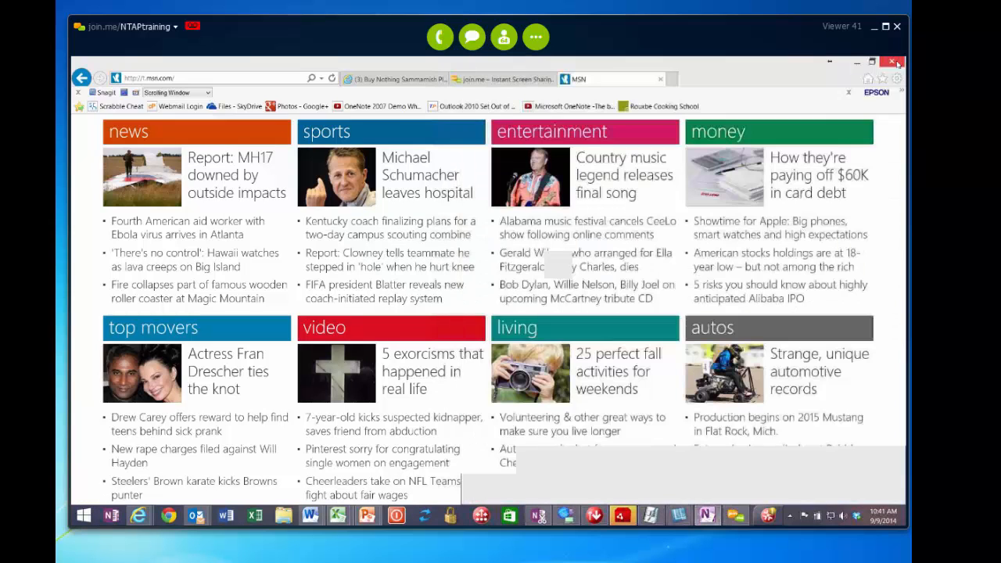
pyautogui.hotkey('alt', 'Tab')
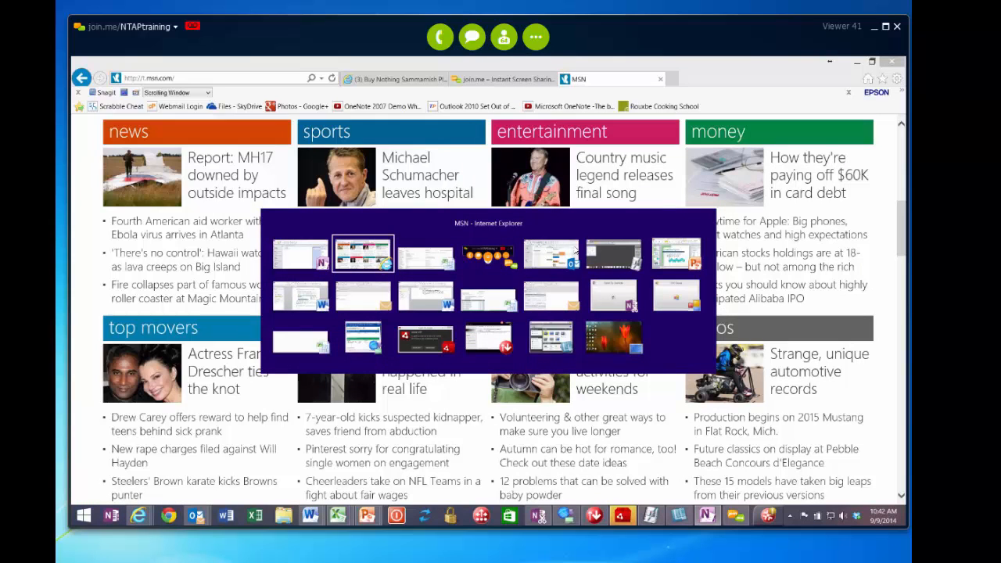
pyautogui.hotkey('alt', 'Tab')
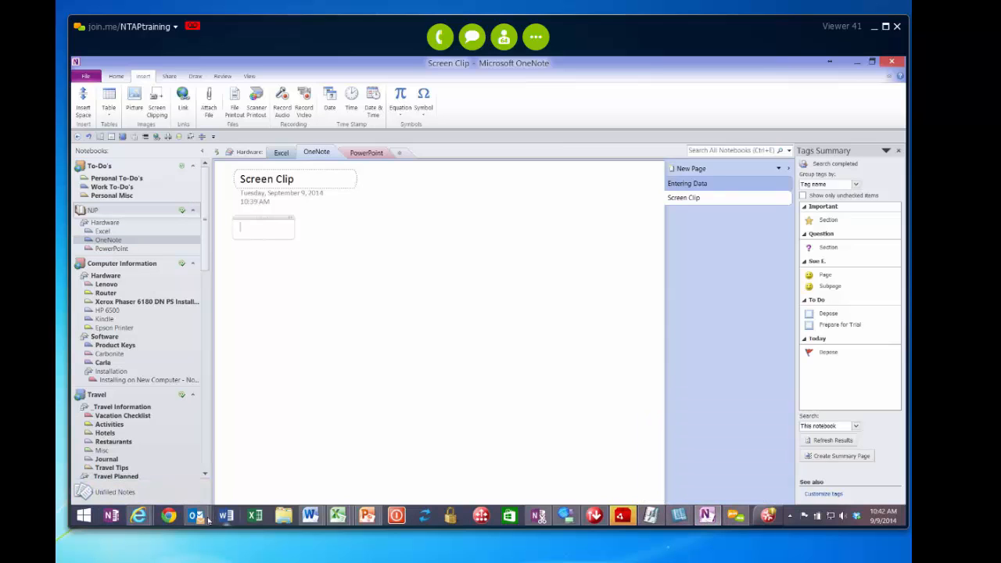
# In the OneNote window with the Rice page, unpin the notebook list and pin it again from the notebook drop-down
pyautogui.click(112, 517)
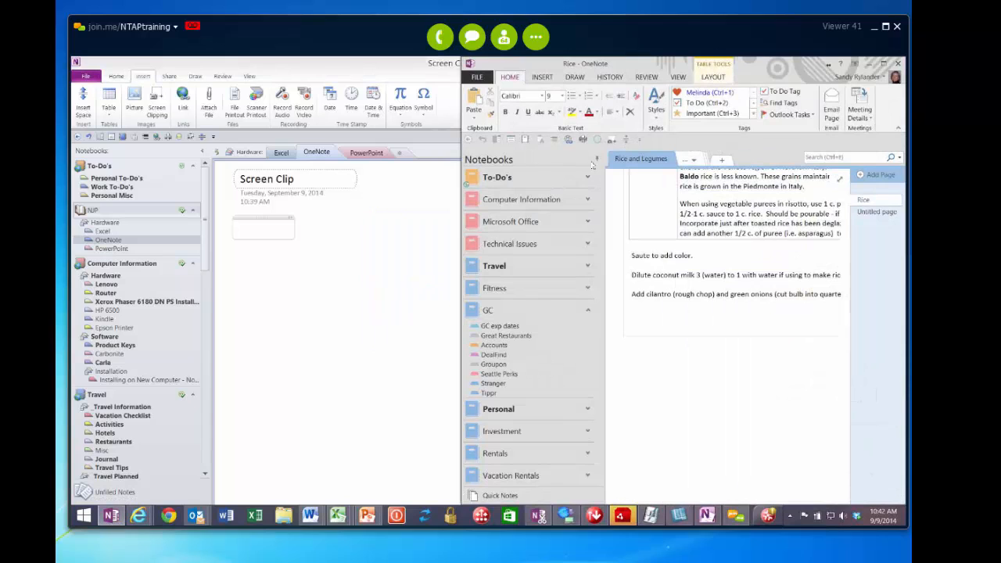
pyautogui.click(597, 160)
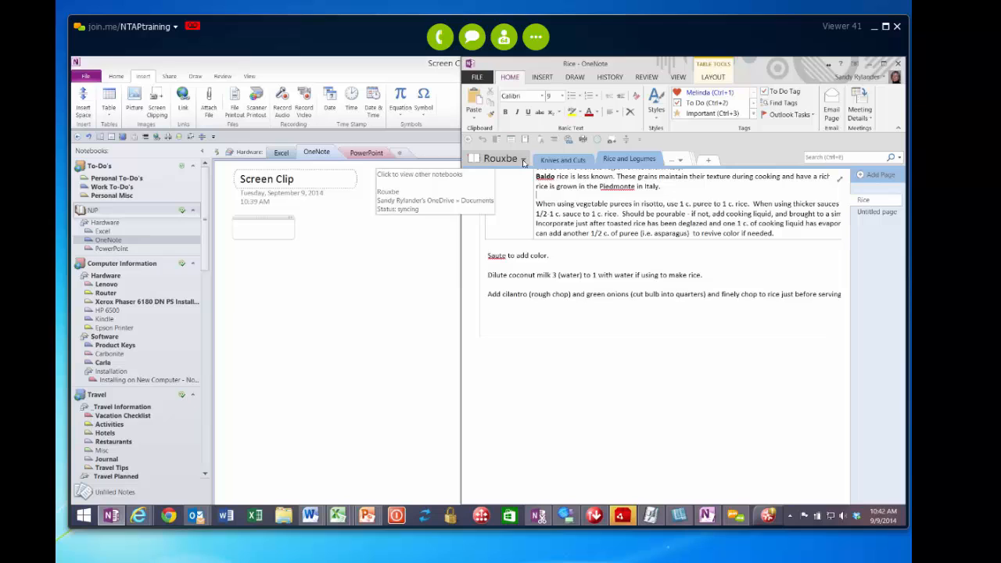
pyautogui.click(524, 161)
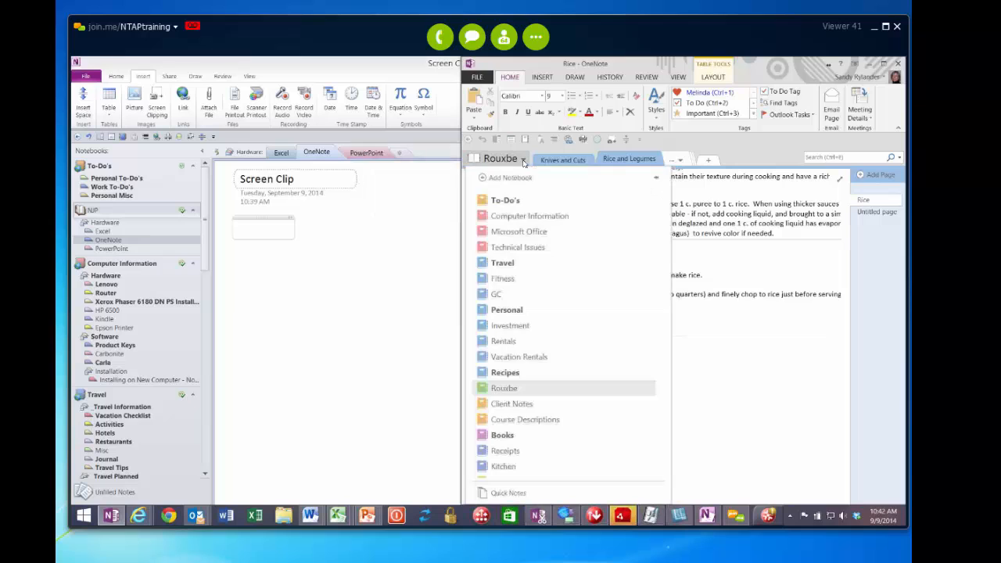
pyautogui.click(657, 180)
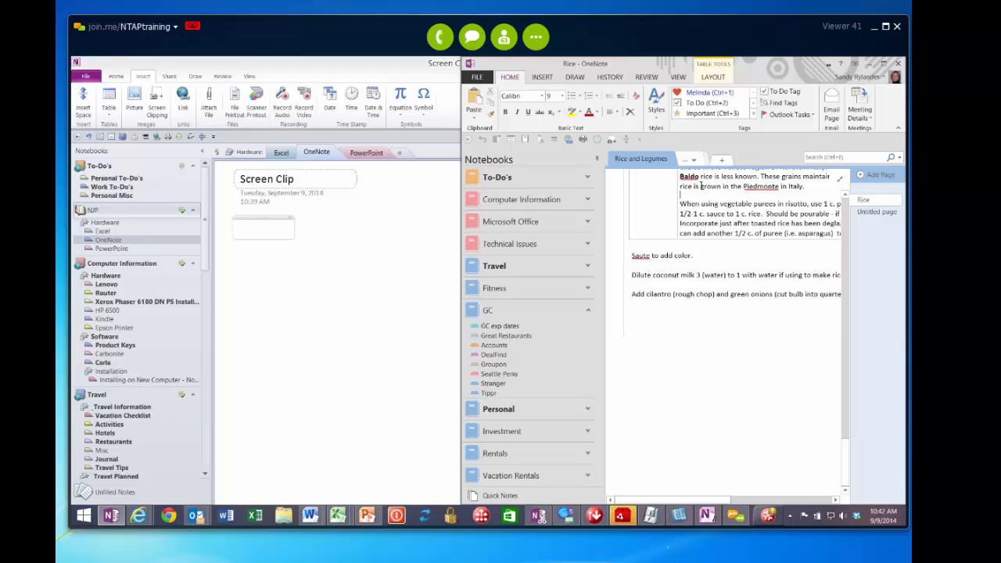
pyautogui.click(898, 64)
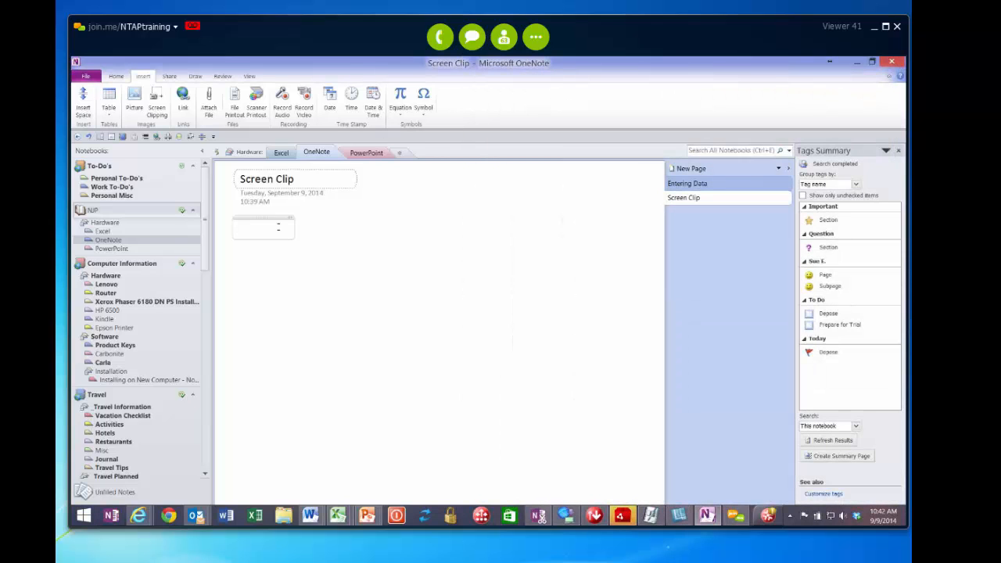
# Create an undated Outlook task with a reminder for the empty note, discard the task's changes and remove its flag
pyautogui.click(116, 76)
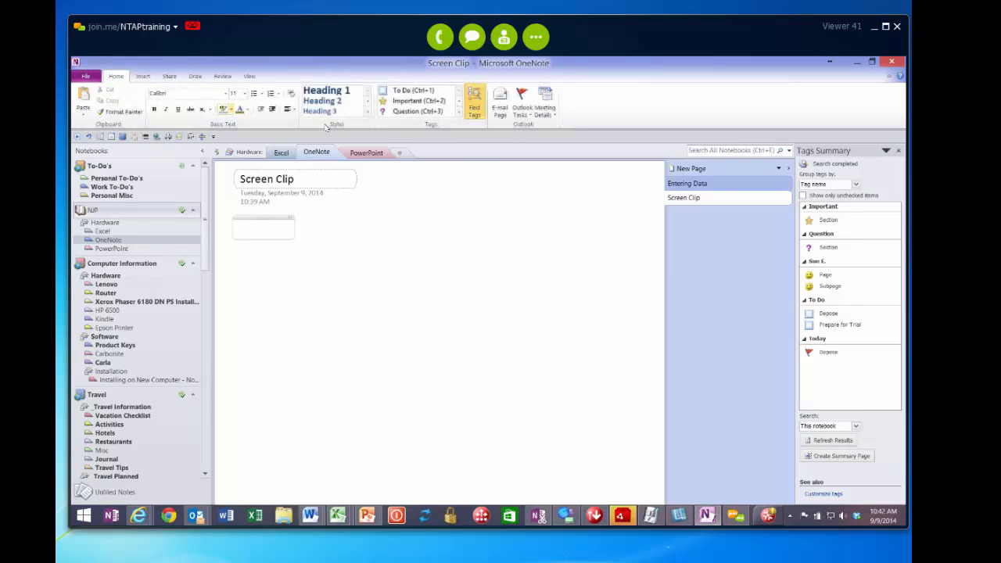
pyautogui.click(517, 119)
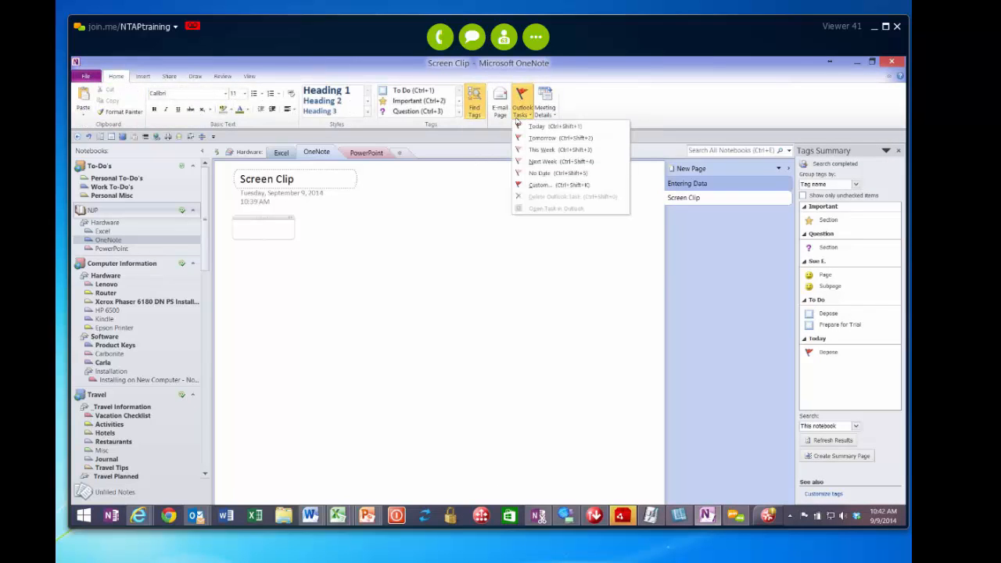
pyautogui.click(559, 173)
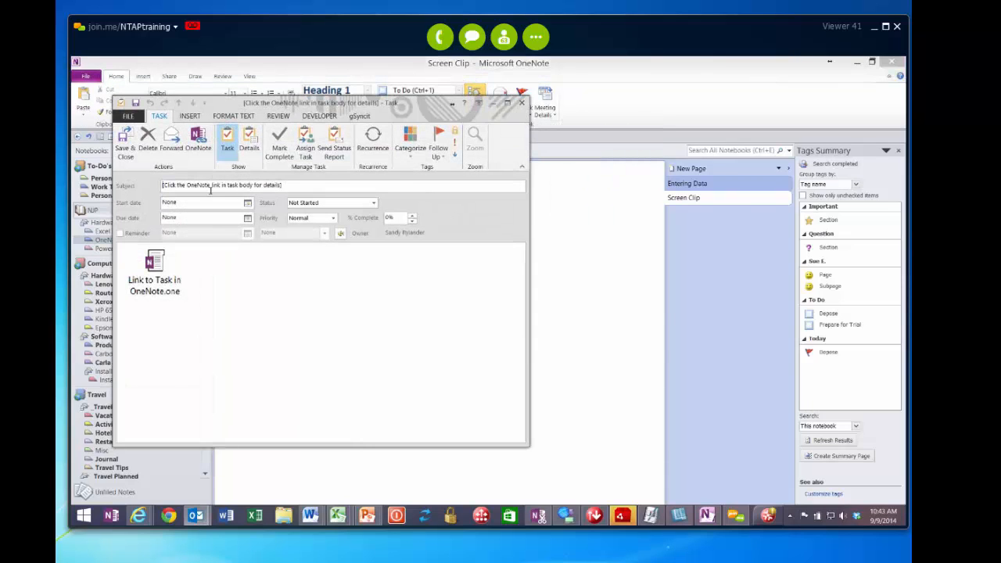
pyautogui.click(120, 234)
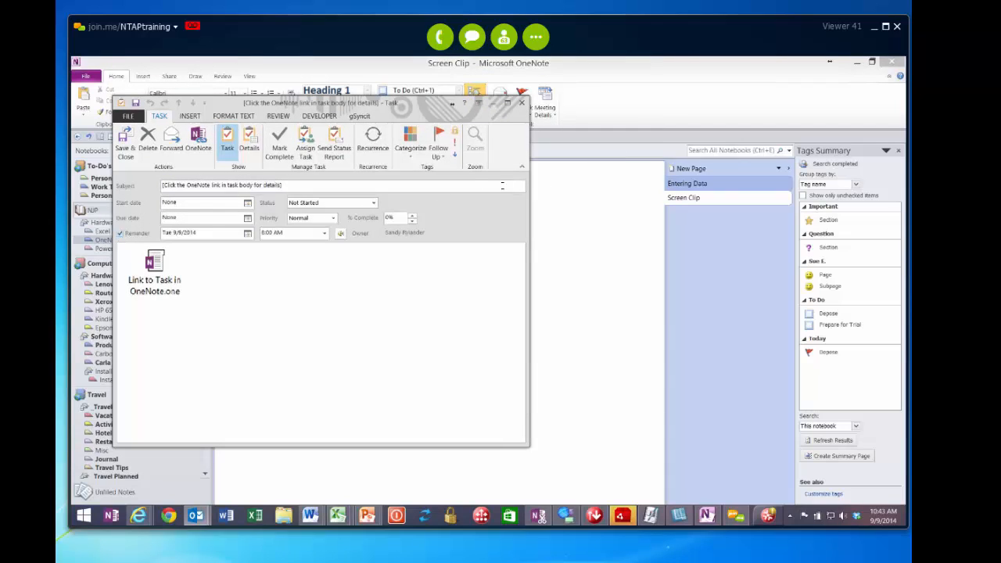
pyautogui.click(522, 104)
pyautogui.click(492, 315)
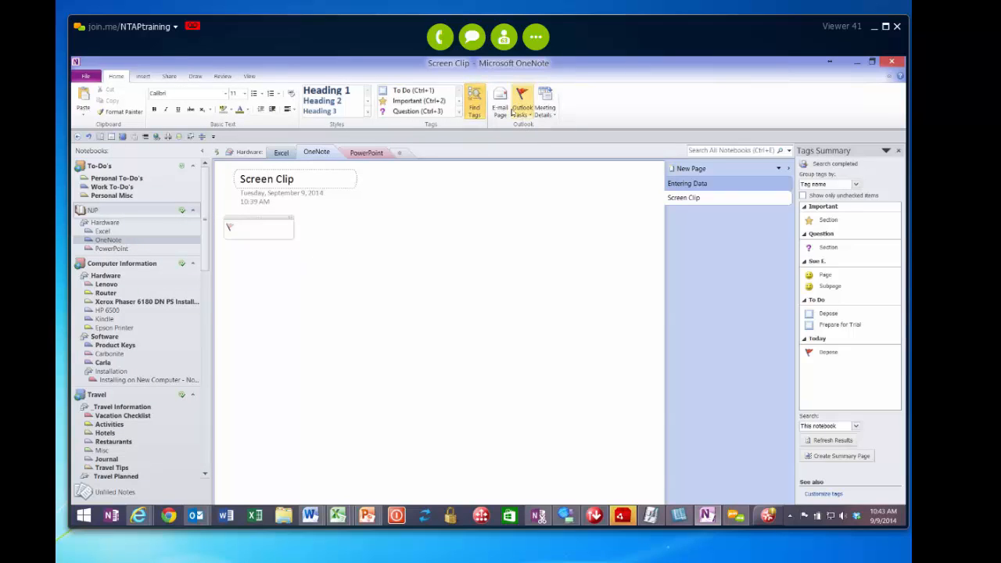
pyautogui.click(267, 217)
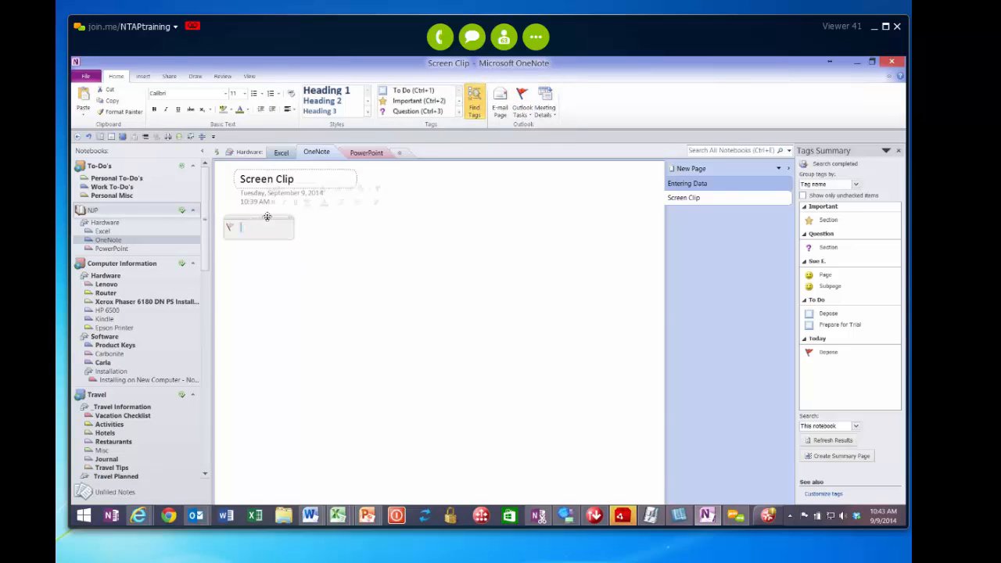
pyautogui.press('BackSpace')
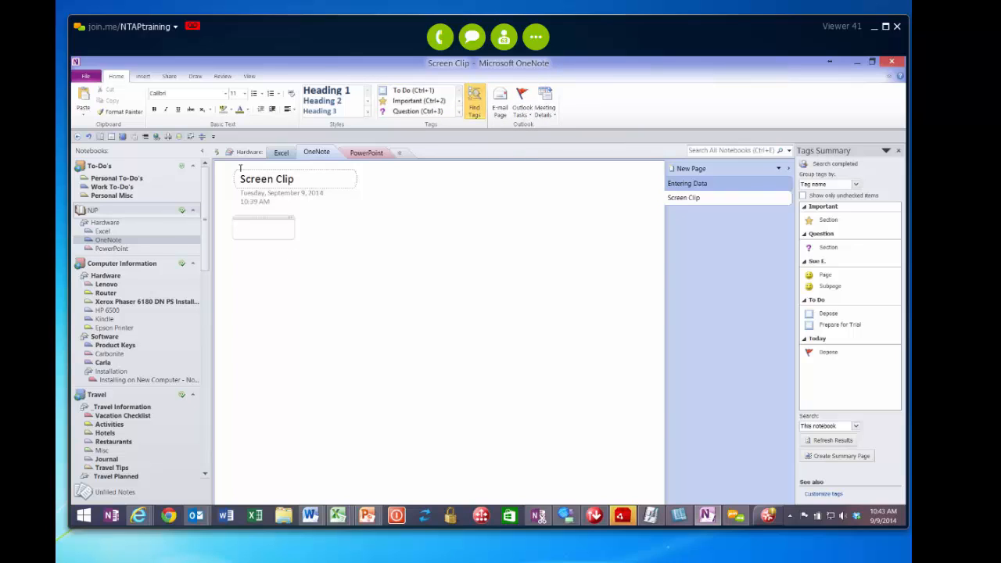
# Insert a link on the Screen Clip page to the untitled page in NJP's Excel section and follow it
pyautogui.click(143, 76)
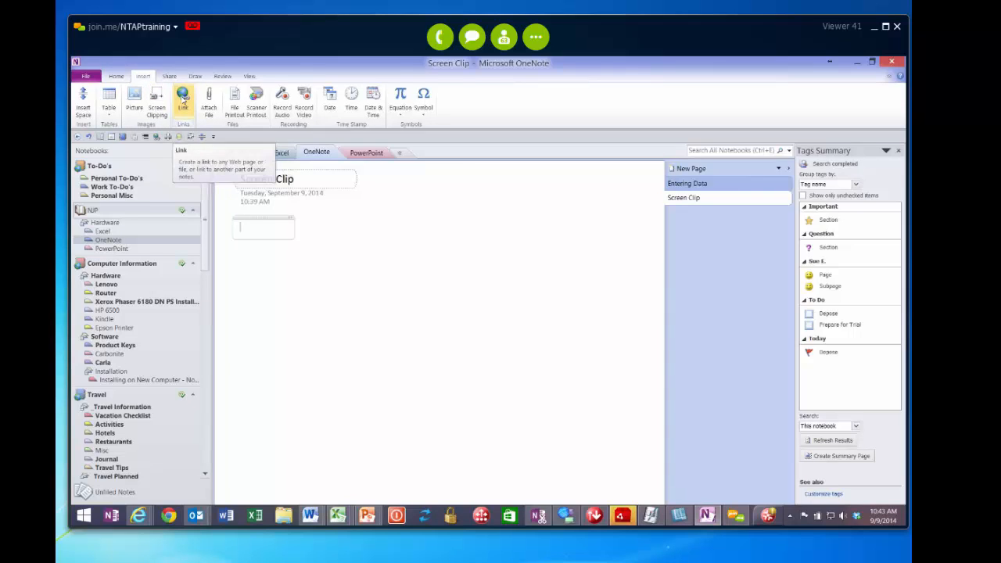
pyautogui.click(183, 98)
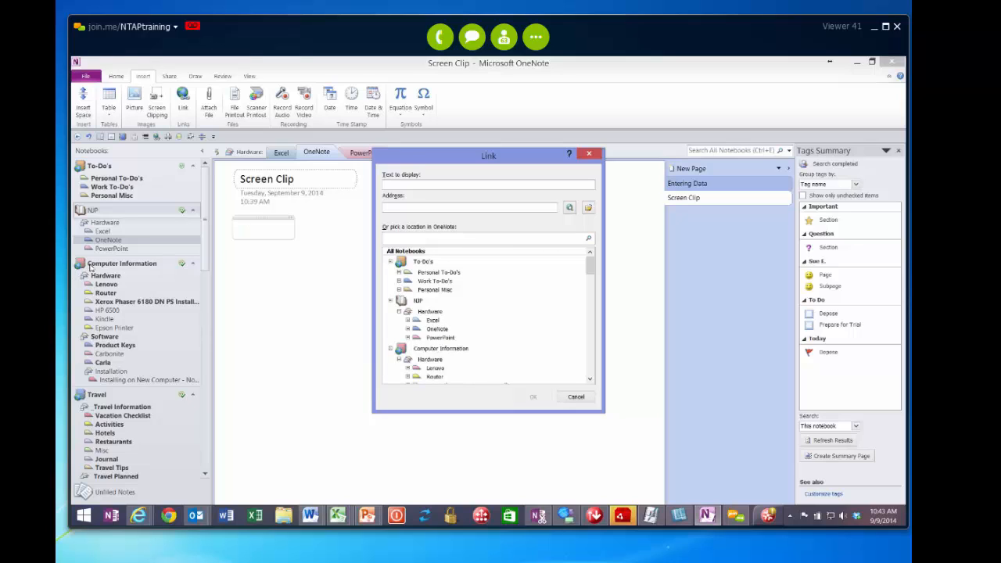
pyautogui.click(407, 321)
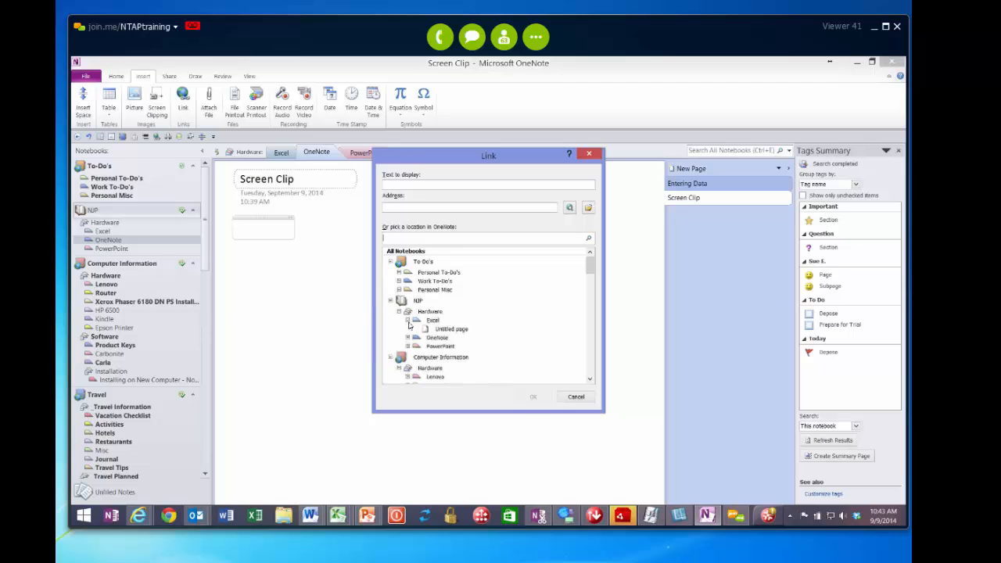
pyautogui.click(451, 329)
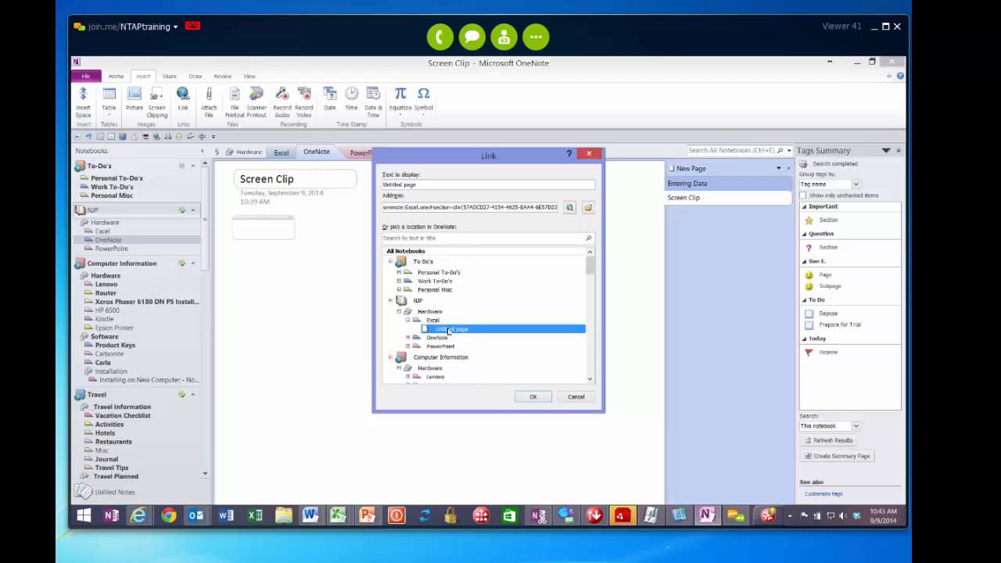
pyautogui.click(529, 397)
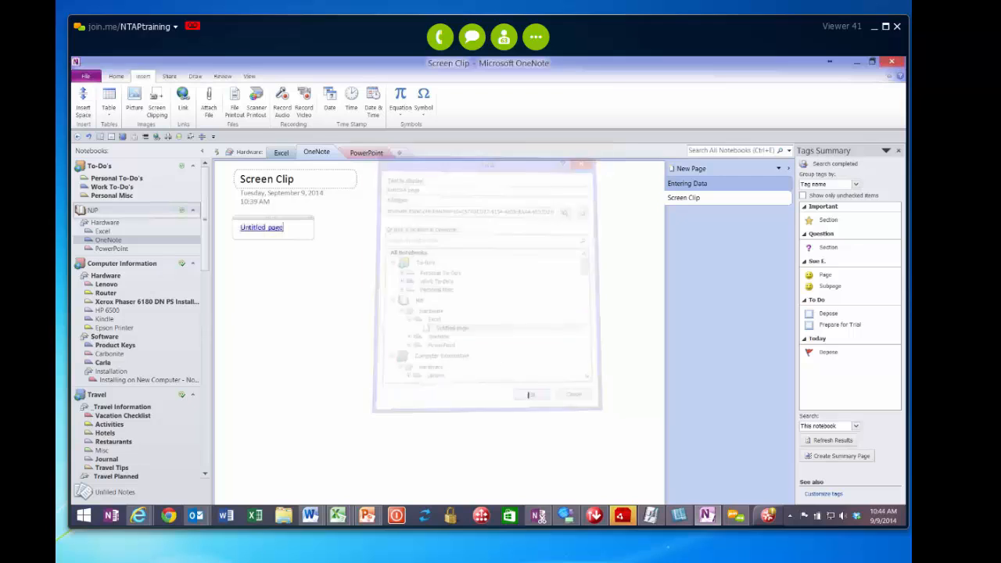
pyautogui.click(258, 227)
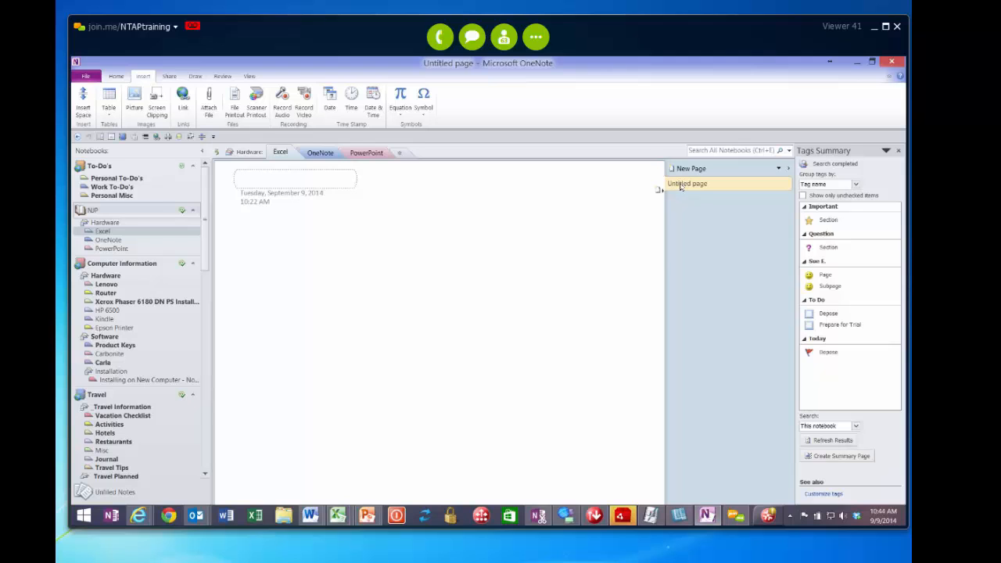
pyautogui.click(183, 96)
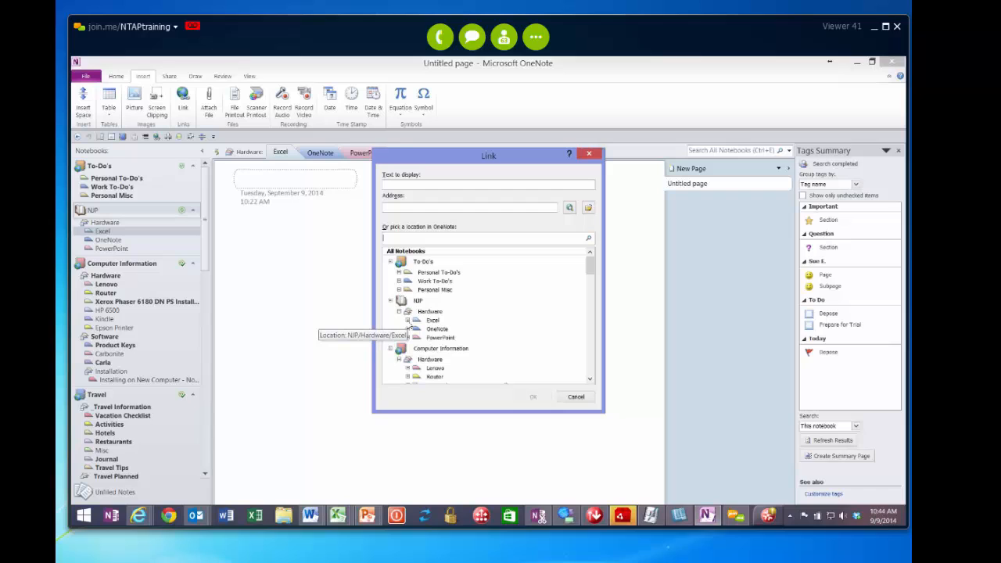
pyautogui.click(576, 397)
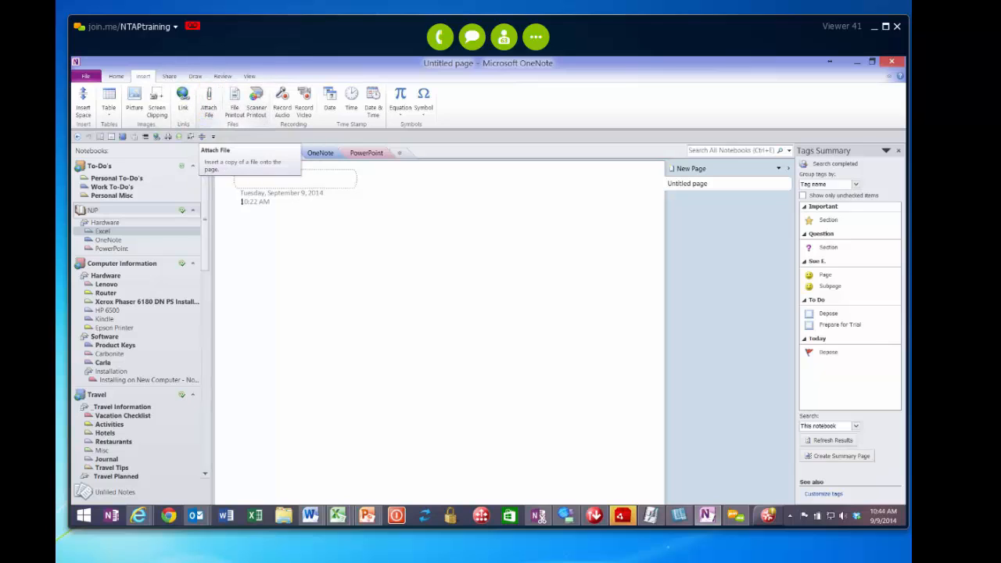
# Start a note on the Excel section's untitled page and attach BCC Website.doc from the Documents\_Word\Misc folder
pyautogui.click(240, 219)
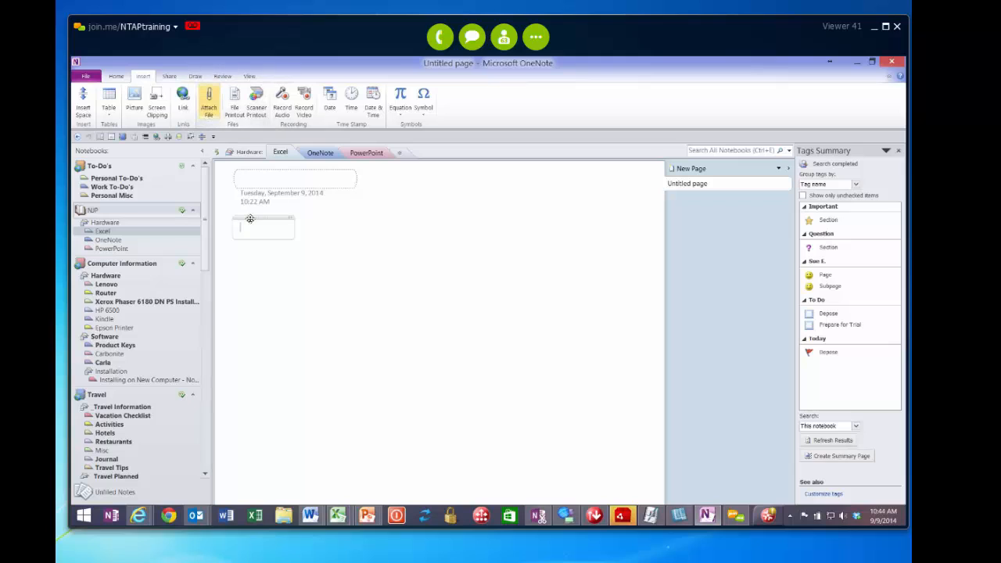
pyautogui.click(209, 109)
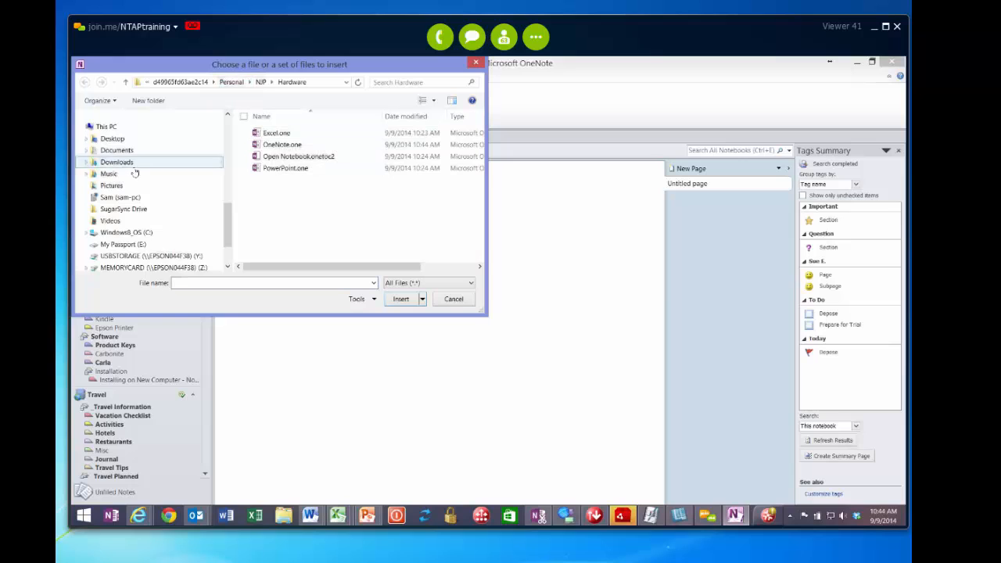
pyautogui.moveTo(228, 223); pyautogui.dragTo(227, 185)
pyautogui.click(116, 256)
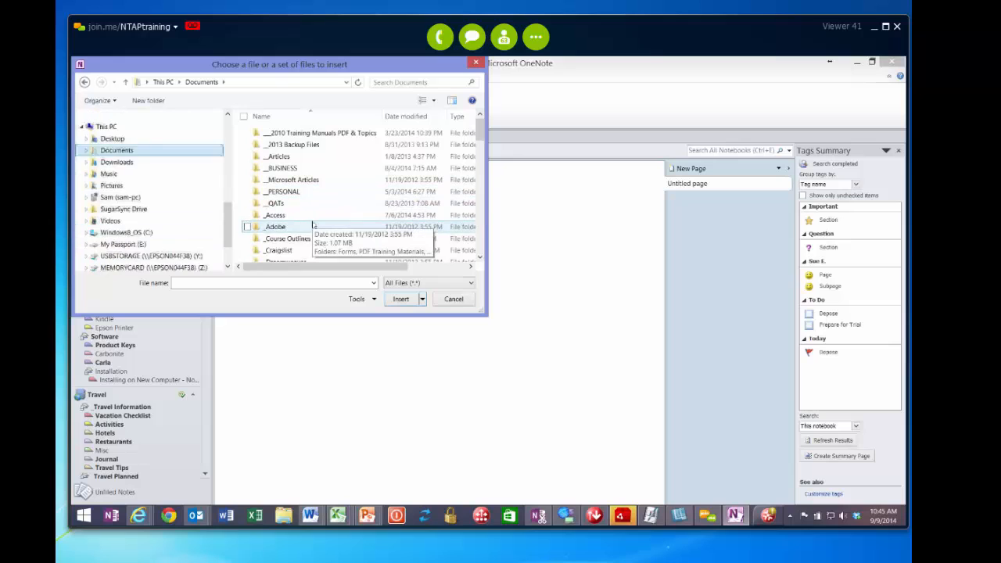
pyautogui.scroll(-10, 483, 245)
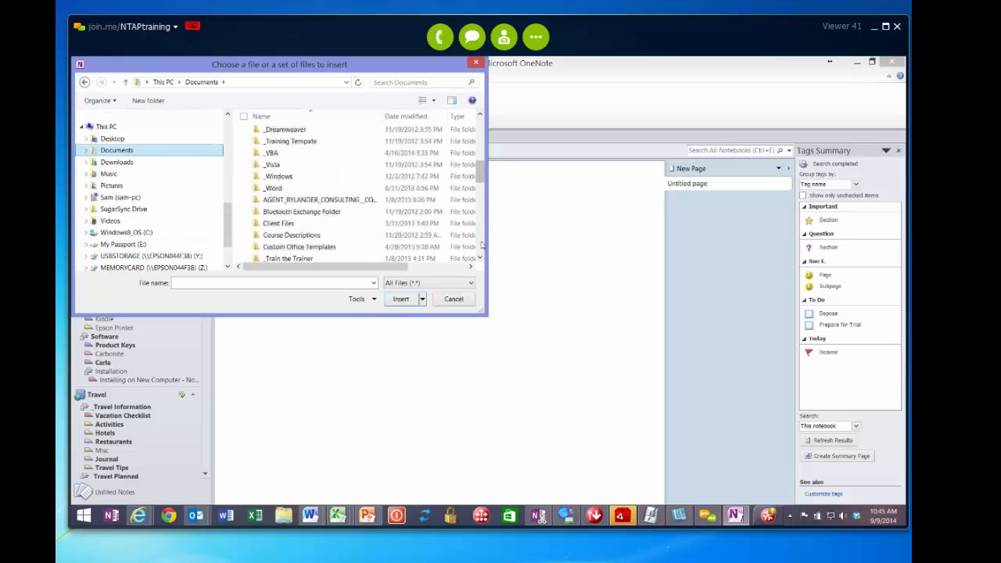
pyautogui.click(483, 184)
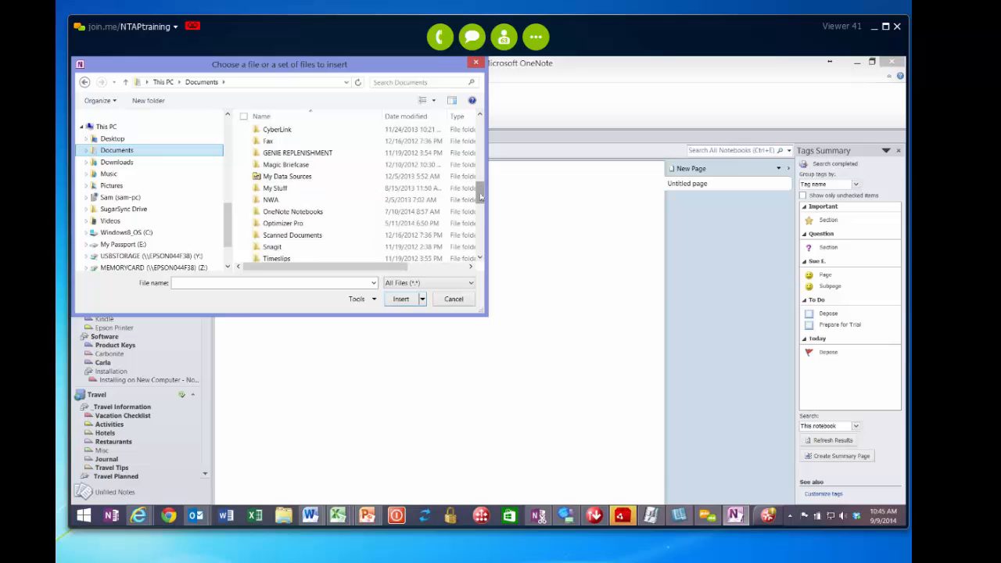
pyautogui.moveTo(480, 193); pyautogui.dragTo(480, 168)
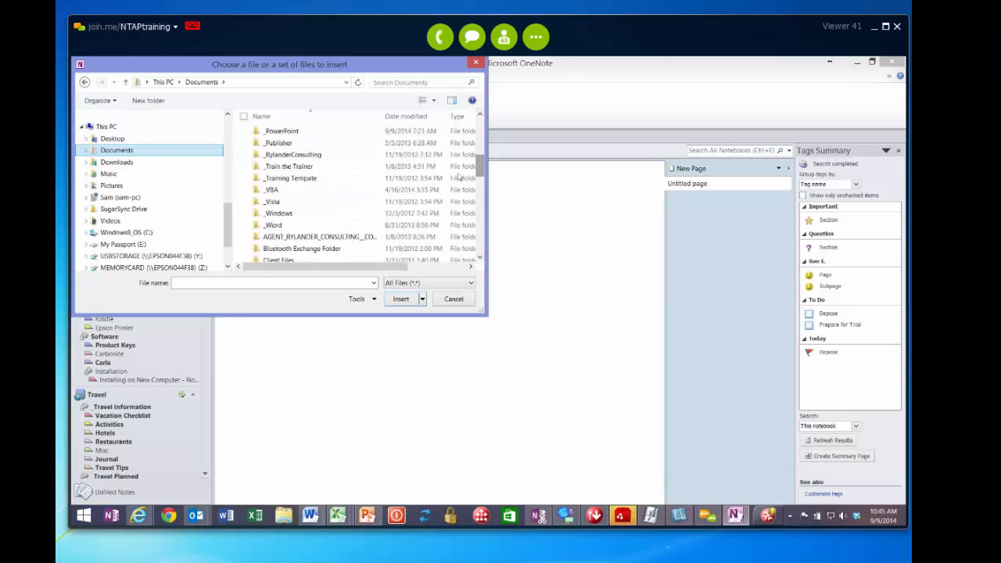
pyautogui.doubleClick(319, 225)
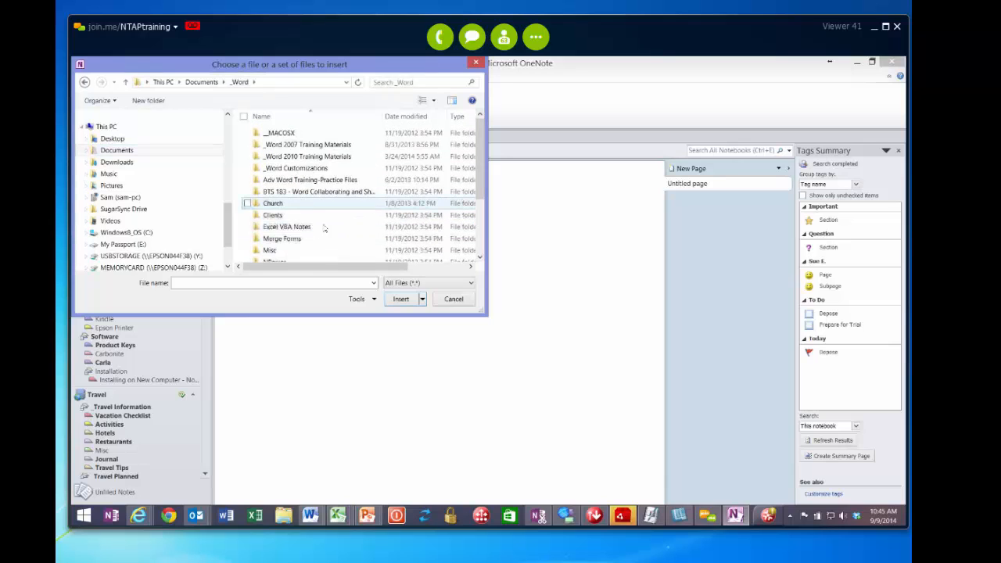
pyautogui.doubleClick(269, 250)
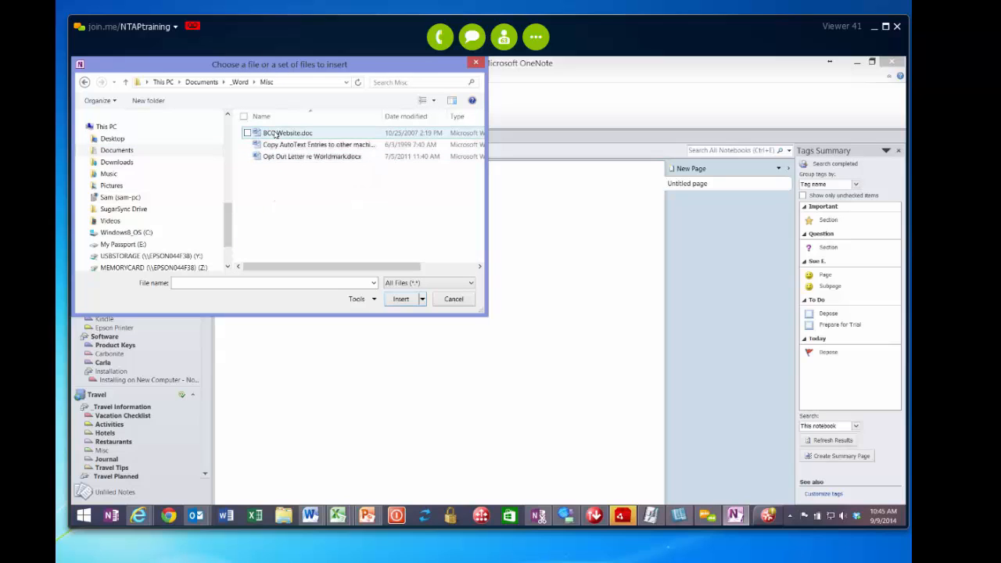
pyautogui.doubleClick(276, 133)
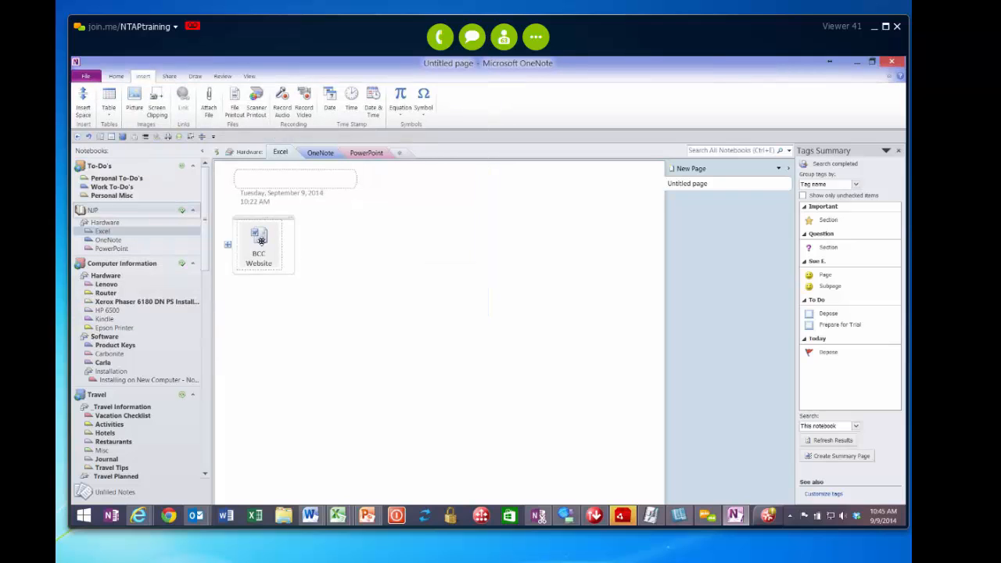
# Open the attached BCC Website document in Word, close it and return to the OneNote page
pyautogui.doubleClick(258, 234)
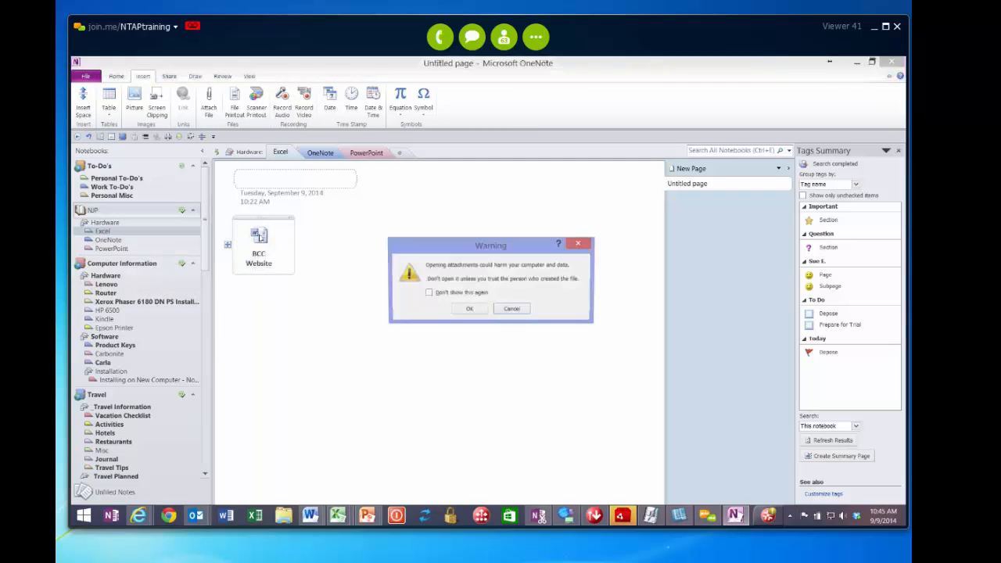
pyautogui.click(471, 310)
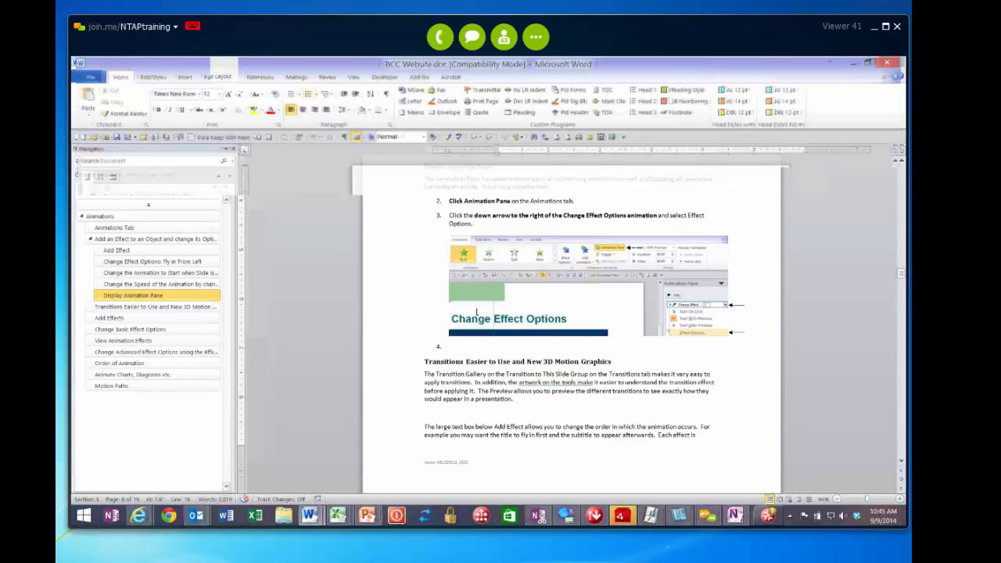
pyautogui.click(894, 64)
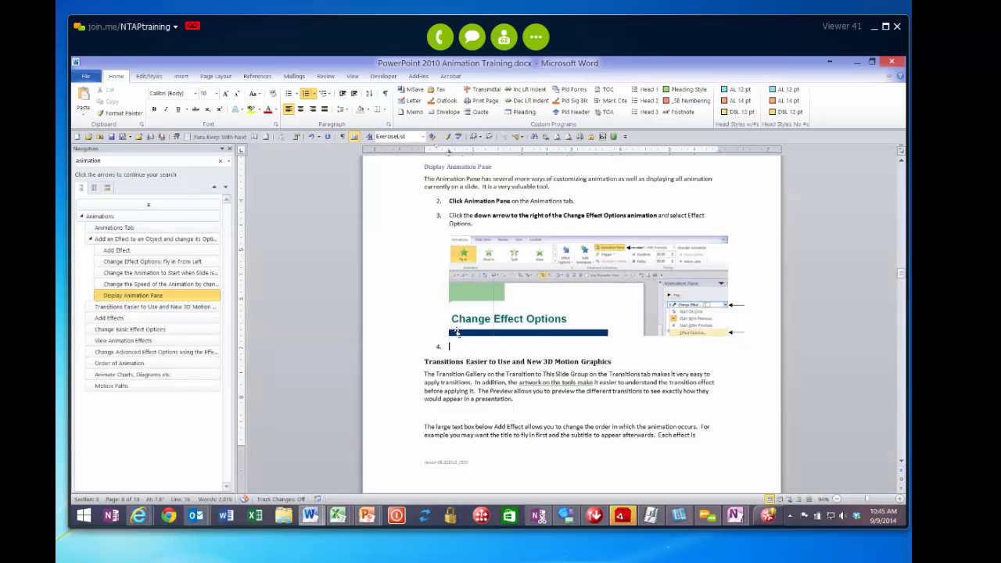
pyautogui.hotkey('alt', 'Tab')
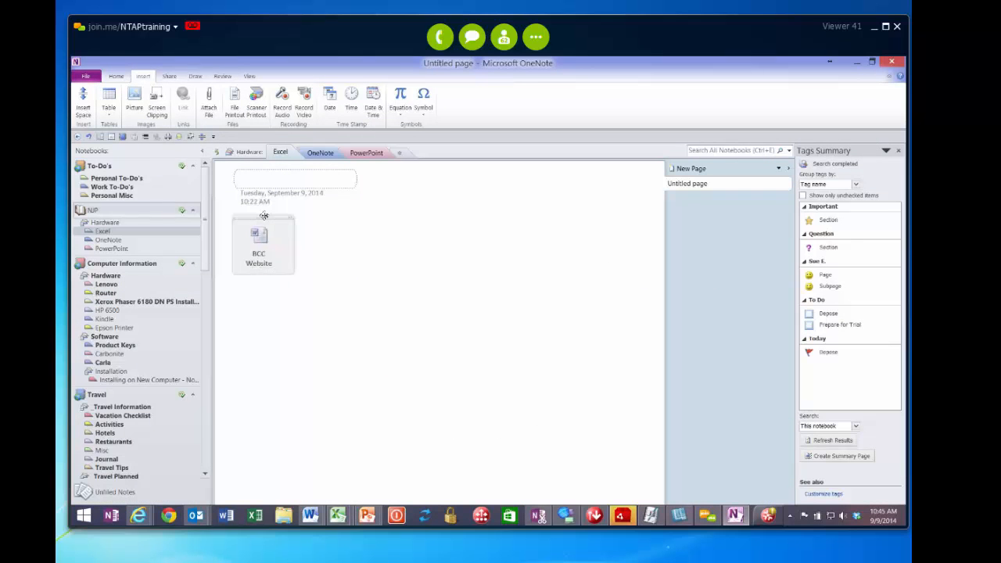
# Delete the attached file from the note and insert a file printout of BCC Website.doc in its place
pyautogui.press('Delete')
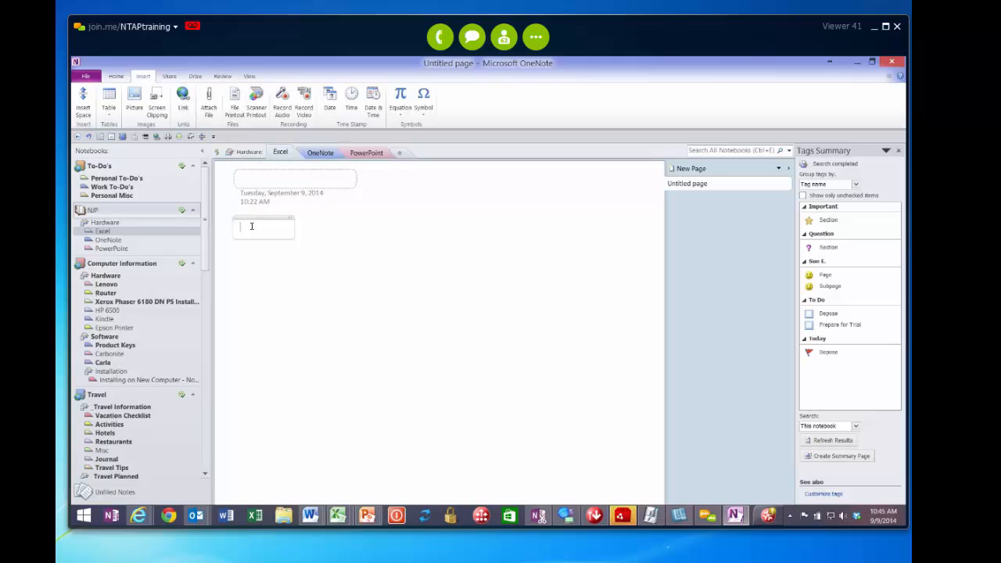
pyautogui.click(237, 110)
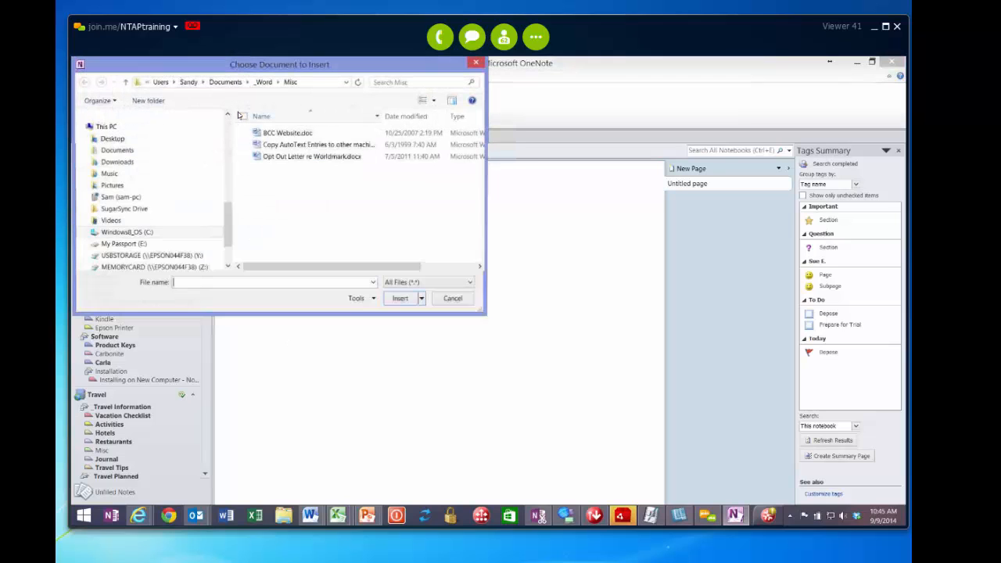
pyautogui.doubleClick(278, 139)
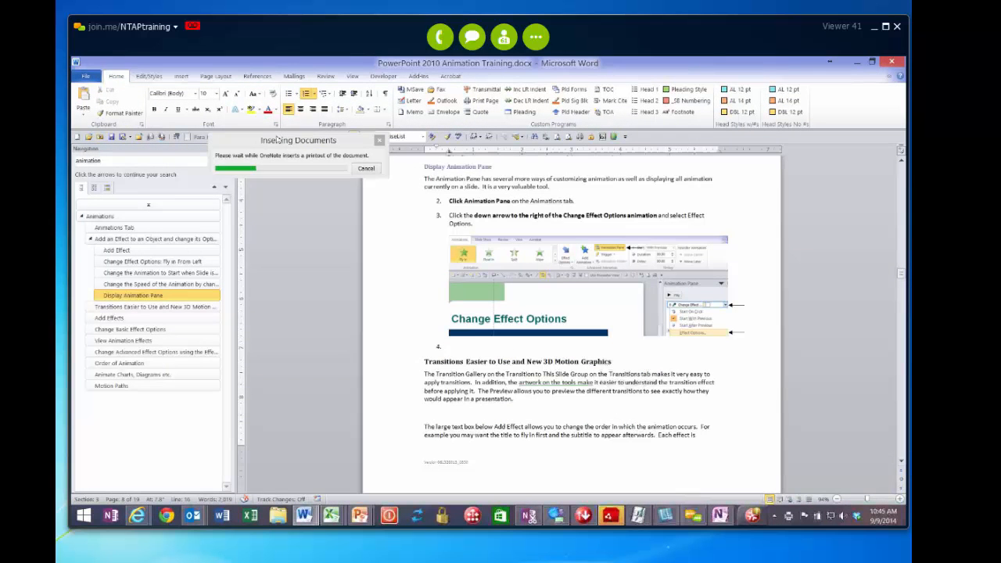
pyautogui.hotkey('alt', 'Tab')
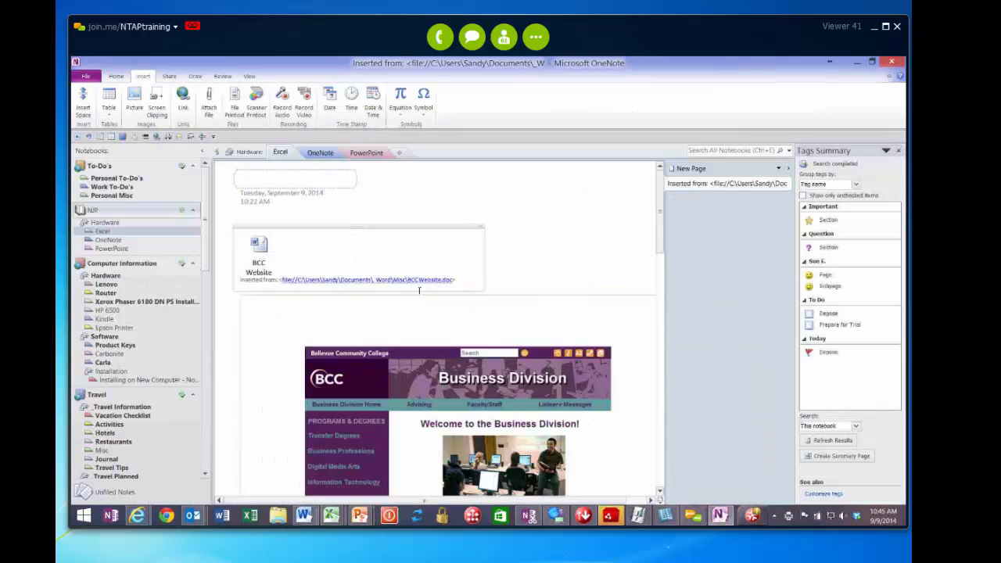
# Look through the printout and delete its first page image along with the note holding the file icon and source link
pyautogui.scroll(-3, 428, 344)
pyautogui.scroll(-10, 428, 344)
pyautogui.scroll(-5, 427, 342)
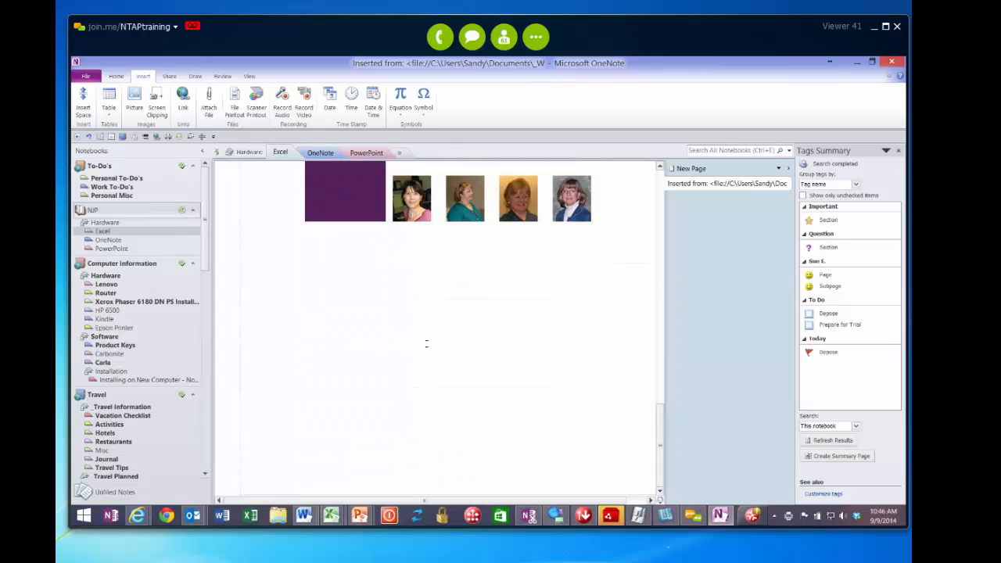
pyautogui.scroll(12, 426, 340)
pyautogui.scroll(6, 426, 332)
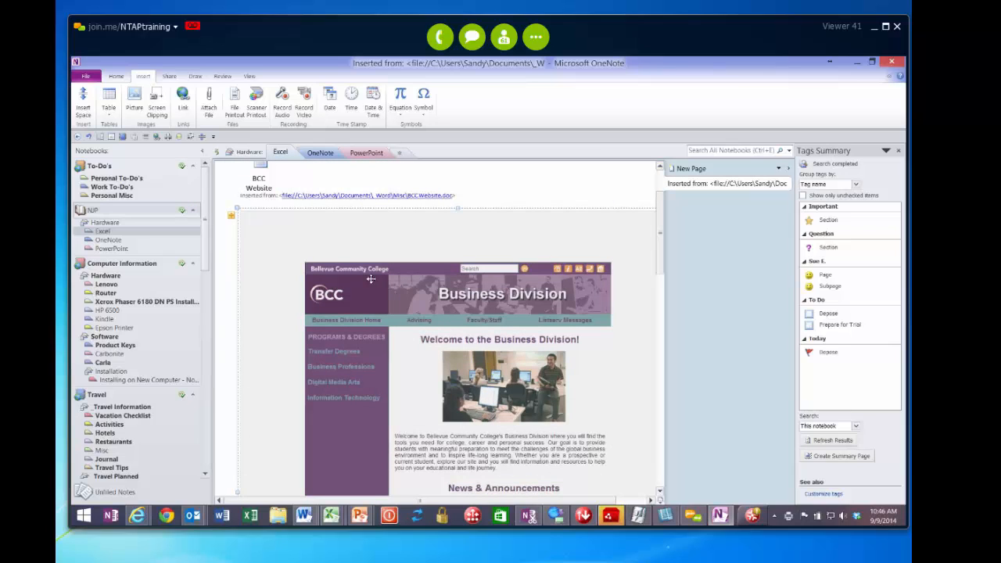
pyautogui.scroll(1, 371, 279)
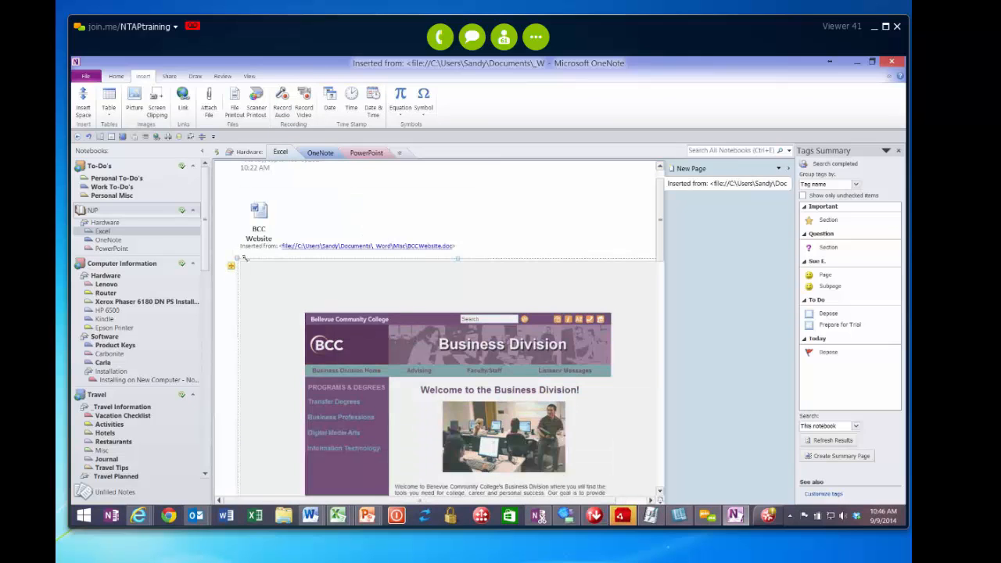
pyautogui.press('Delete')
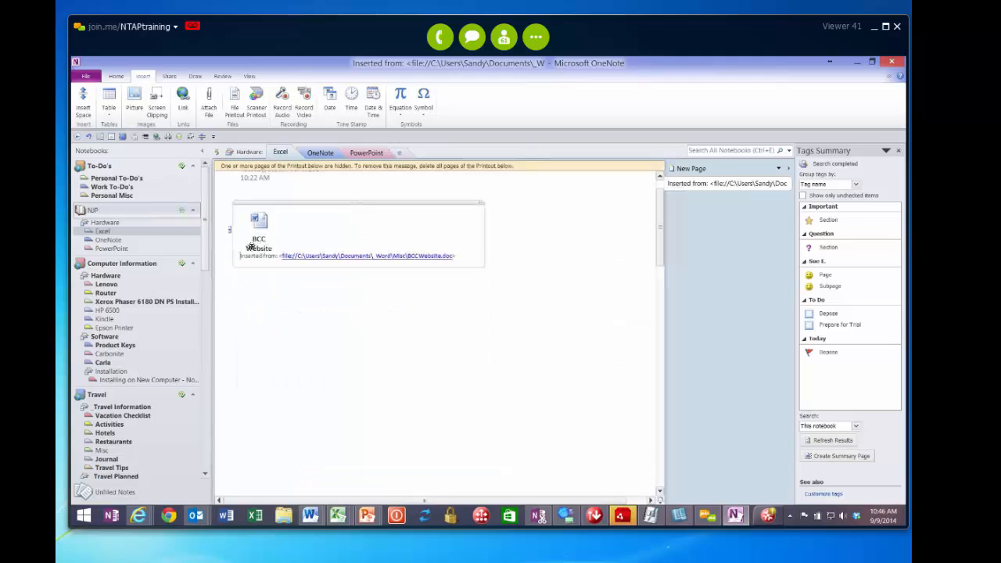
pyautogui.click(268, 203)
pyautogui.press('Delete')
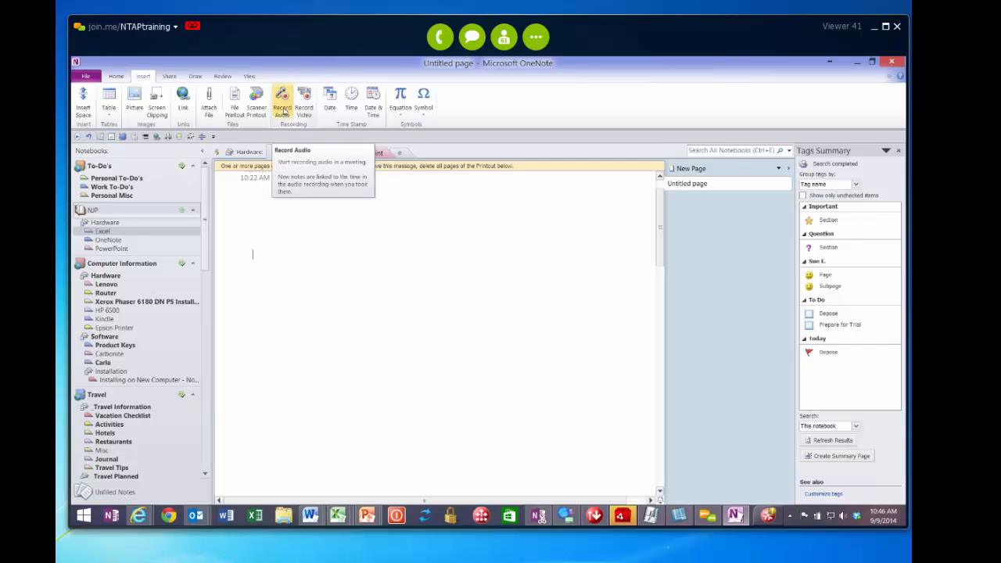
# Record a short audio clip on the page, stop it and play the recording
pyautogui.click(284, 111)
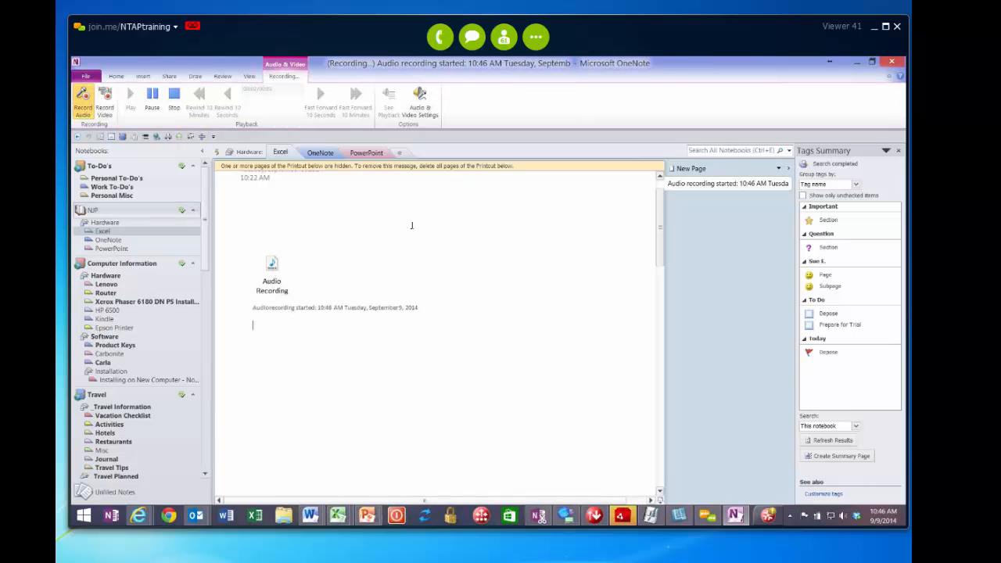
pyautogui.click(179, 99)
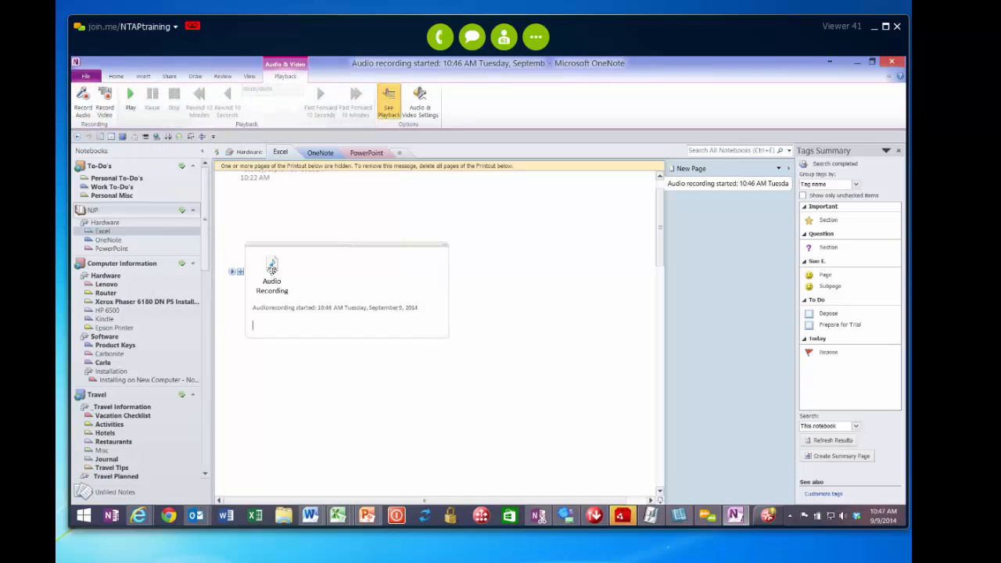
pyautogui.doubleClick(273, 265)
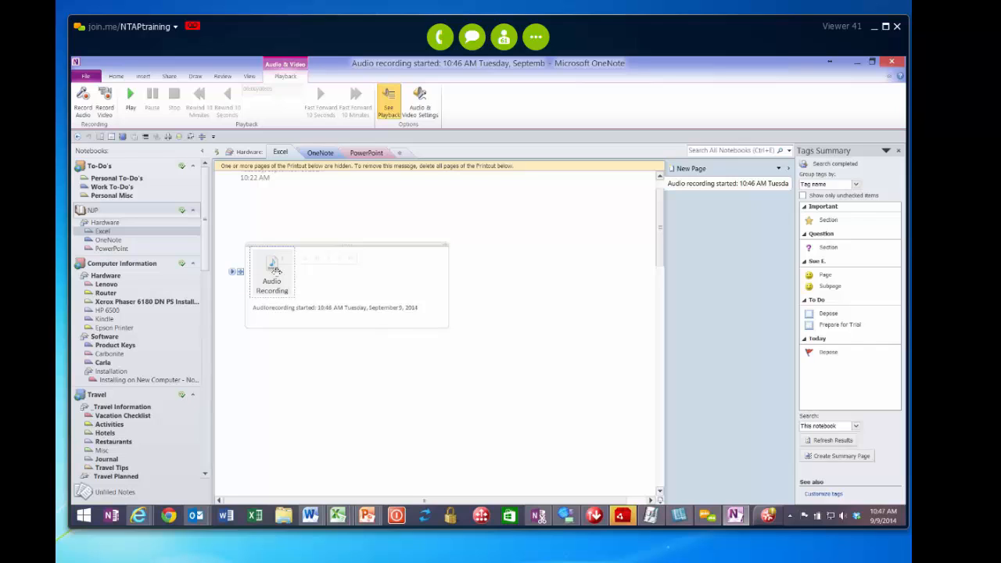
# Delete the audio recording and the note container with its time stamp from the page
pyautogui.press('Delete')
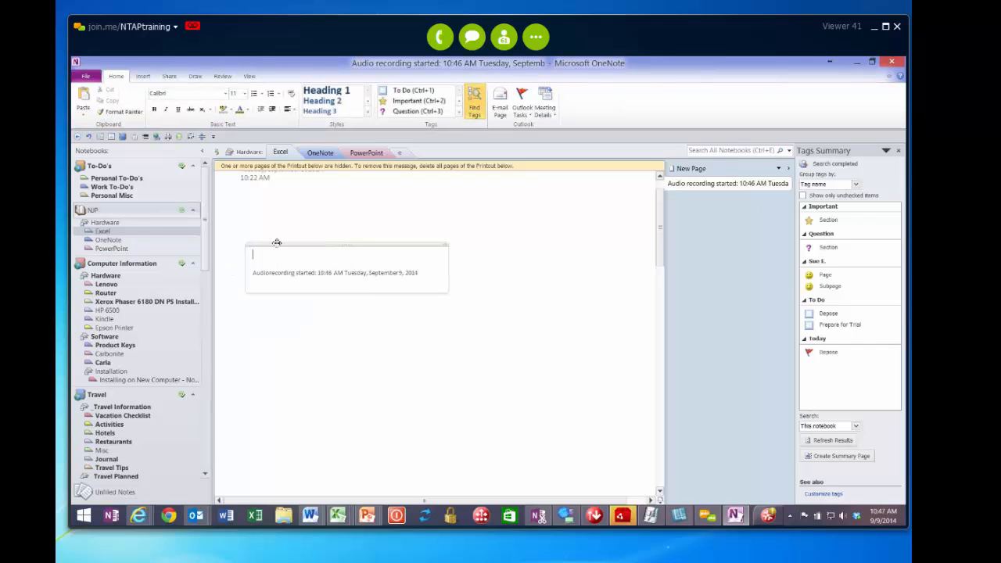
pyautogui.click(277, 242)
pyautogui.press('Delete')
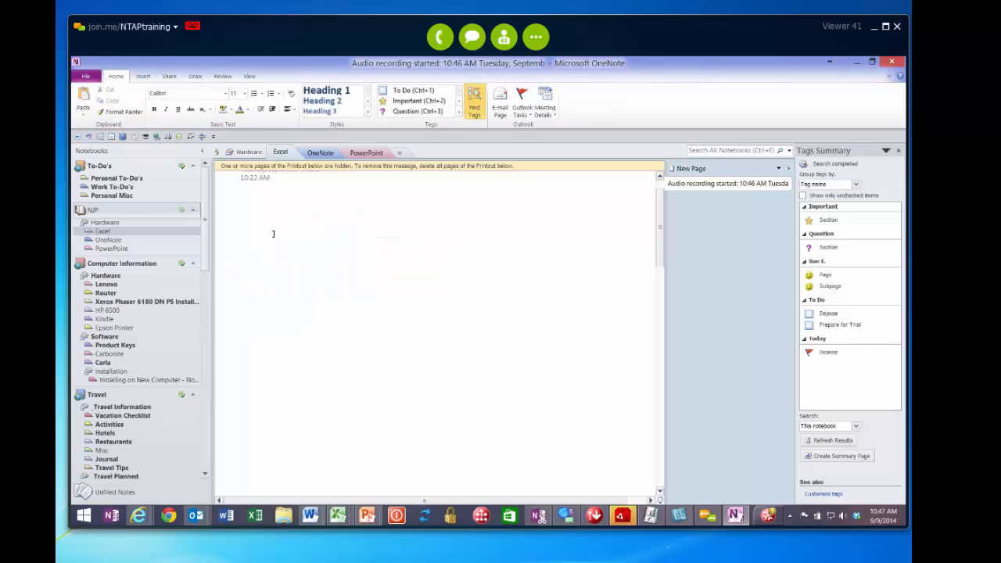